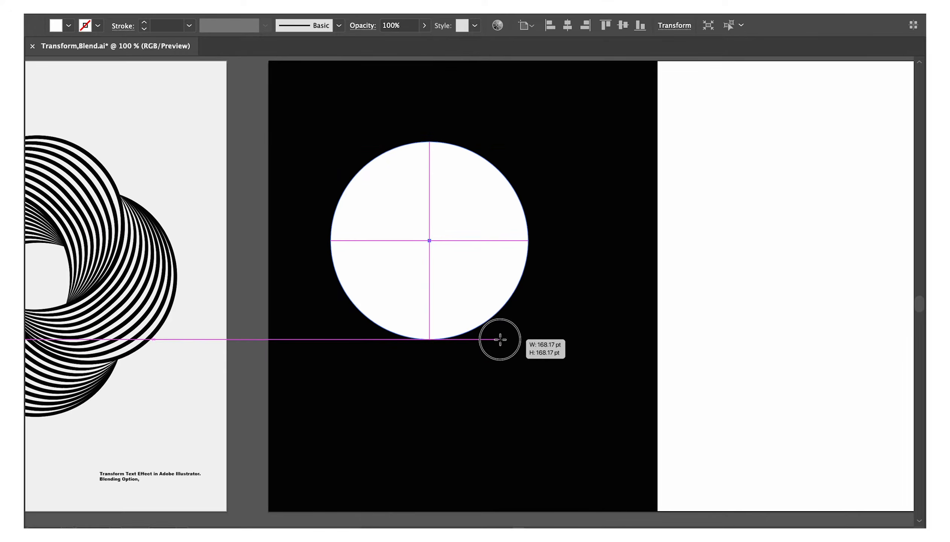
Move the white circle to the middle of the black artboard and turn its fill into a 10 pt stroke
key("v")
left_click_drag(429, 241, 459, 286)
key("shift+x")
left_click(172, 26)
key("shift+Up")
Cut the circle at its left and right anchor points with the Scissors tool and delete the lower half
left_click(15, 147)
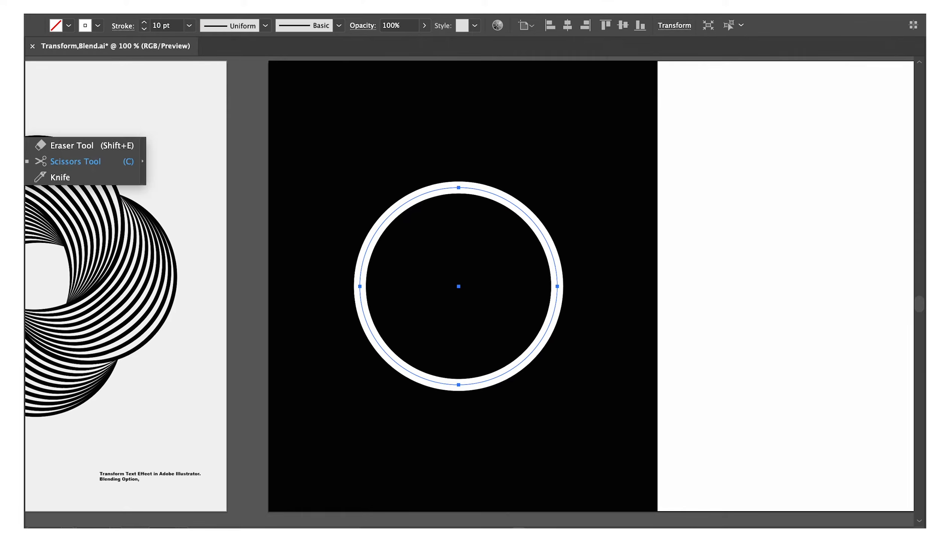
left_click(75, 162)
left_click(360, 286)
left_click(558, 286)
key("v")
left_click_drag(433, 382, 437, 440)
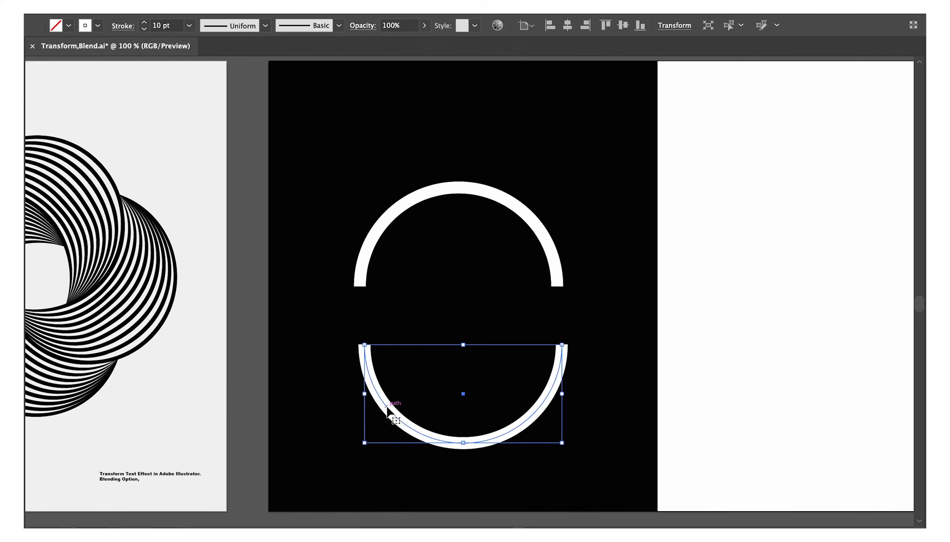
key("Delete")
Give the remaining upper arc a profile tapered at both ends and a 22 pt stroke
left_click(370, 241)
left_click(240, 27)
left_click(244, 71)
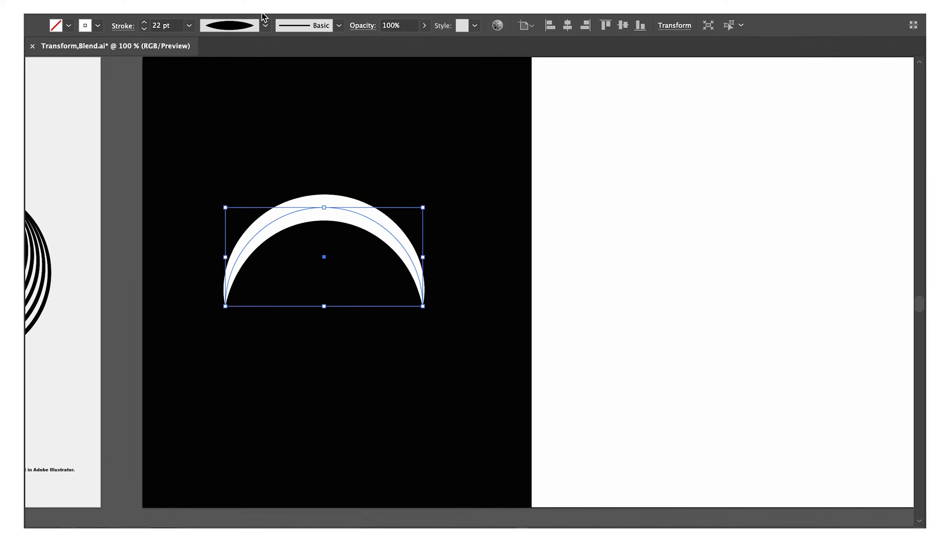
Add a Transform effect to the tapered arc with 8 copies and a horizontal move of 14 pt
left_click(263, 11)
mouse_move(297, 119)
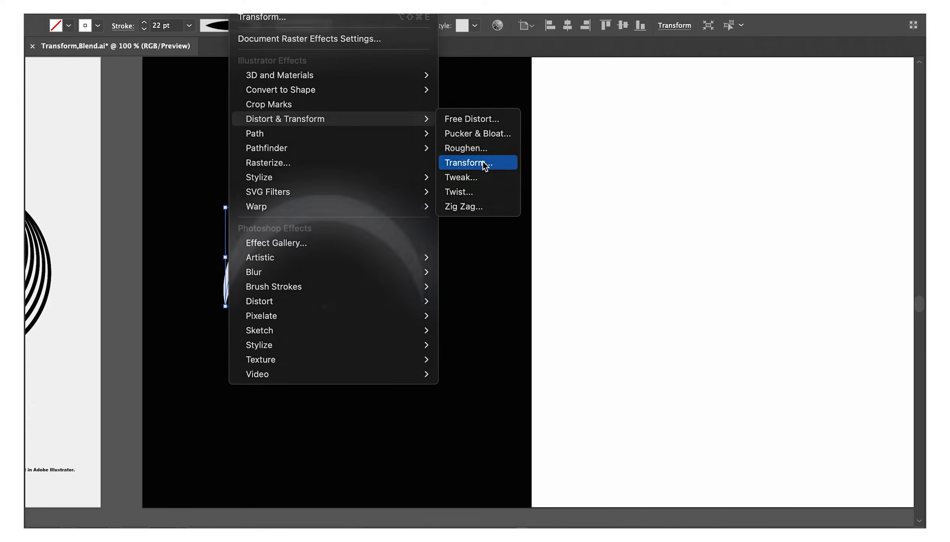
left_click(483, 161)
double_click(684, 364)
type("8")
left_click(743, 175)
key("Up")
key("Up")
key("Up")
key("Up")
key("Up")
key("Up")
key("Up")
key("Up")
key("Up")
key("Up")
key("Up")
key("Up")
key("Up")
key("Up")
key("Up")
key("Up")
key("Up")
key("Up")
key("Up")
key("Up")
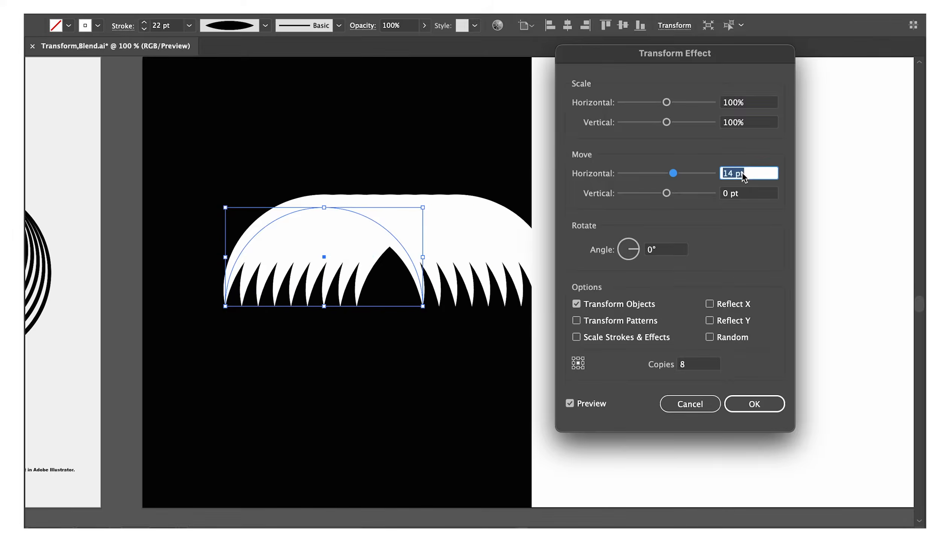
Set the Transform effect to a -13 pt vertical move, a -45° angle and 7 copies
left_click(743, 194)
key("Up")
key("Up")
key("Up")
key("Up")
key("Up")
key("Up")
key("Up")
key("Up")
key("Up")
key("Up")
key("Up")
key("Up")
key("Up")
key("Up")
key("Up")
key("Up")
key("Up")
key("Up")
key("Up")
key("Up")
left_click(669, 251)
key("Down")
key("Down")
key("Down")
key("Down")
key("Down")
key("Down")
key("Down")
key("Down")
key("Down")
key("Down")
key("Down")
key("Down")
key("Down")
key("Down")
key("Down")
key("Down")
key("Down")
key("Down")
key("Down")
key("Down")
key("Down")
key("Down")
key("Down")
key("Down")
key("Down")
key("Down")
key("Down")
key("Down")
key("Down")
key("Down")
key("Down")
key("Down")
key("Down")
Fine-tune the effect's horizontal and vertical move so the arc copies form an even swirl
left_click(755, 175)
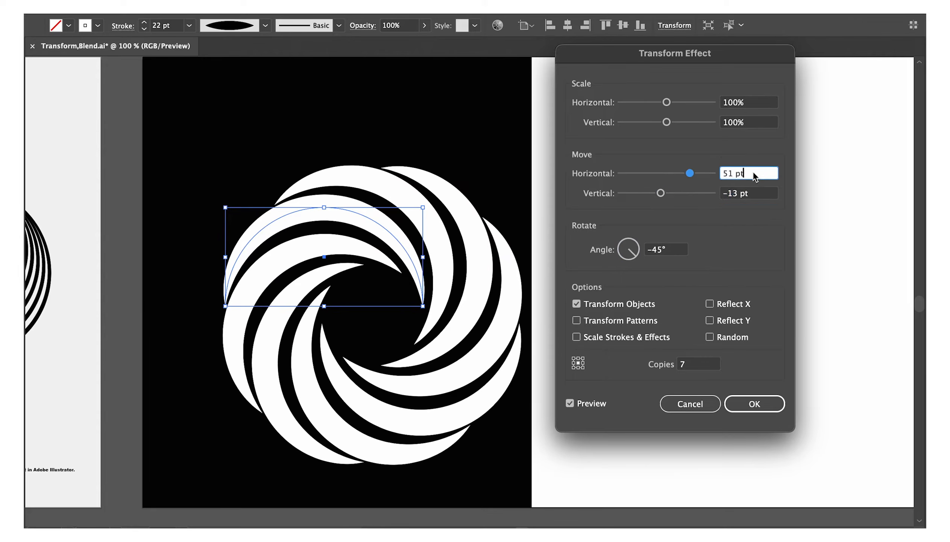
key("Up")
key("Up")
left_click(752, 195)
left_click(754, 175)
key("Up")
key("Up")
key("Up")
left_click(751, 194)
key("Down")
key("Up")
key("Up")
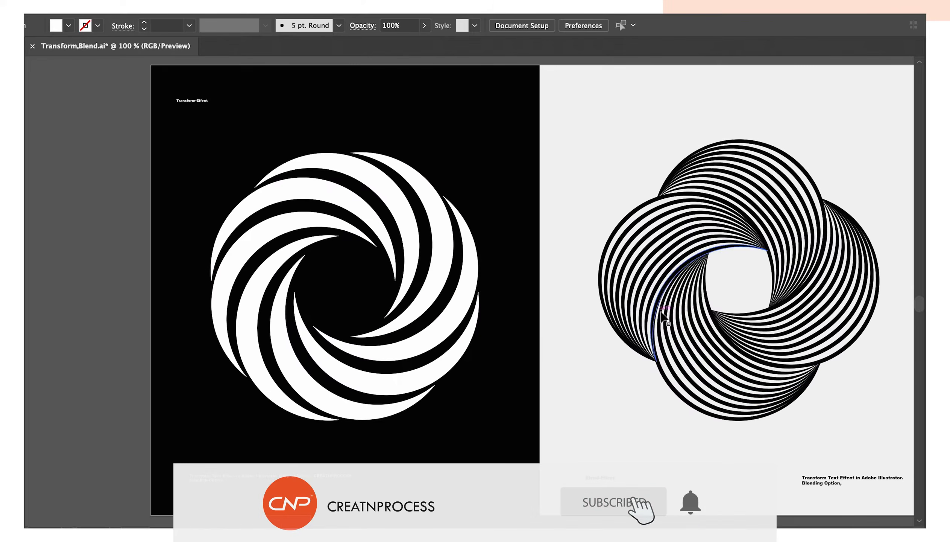
Duplicate the outlined circle about 61 pt straight down on the white artboard and bring up the Pathfinder operations
scroll(507, 305, "right", 10)
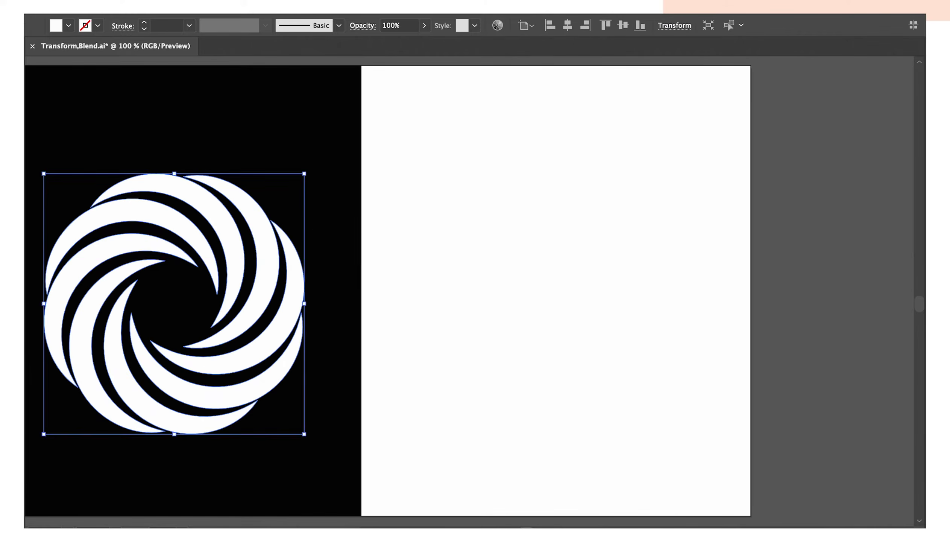
key("ctrl+minus")
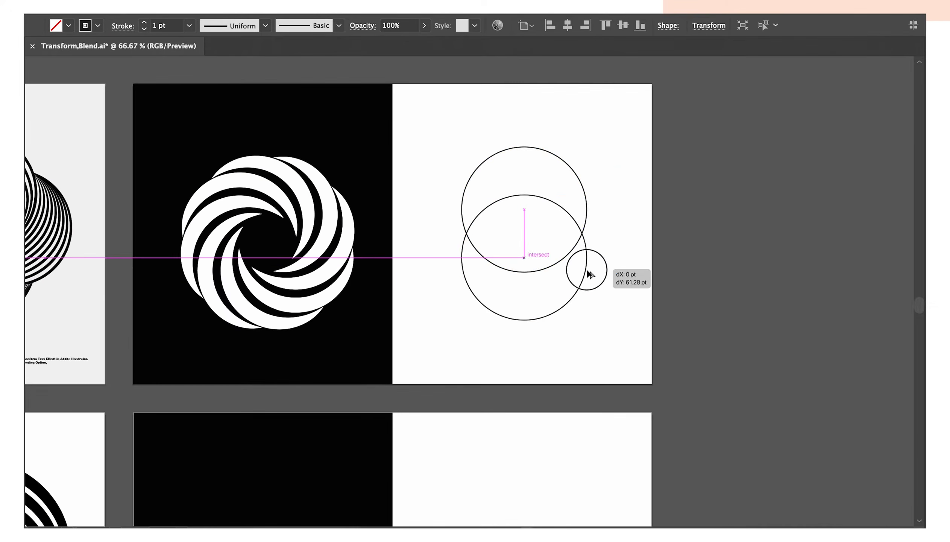
left_click_drag(585, 269, 587, 270)
key("ctrl+1")
left_click(313, 9)
left_click(328, 498)
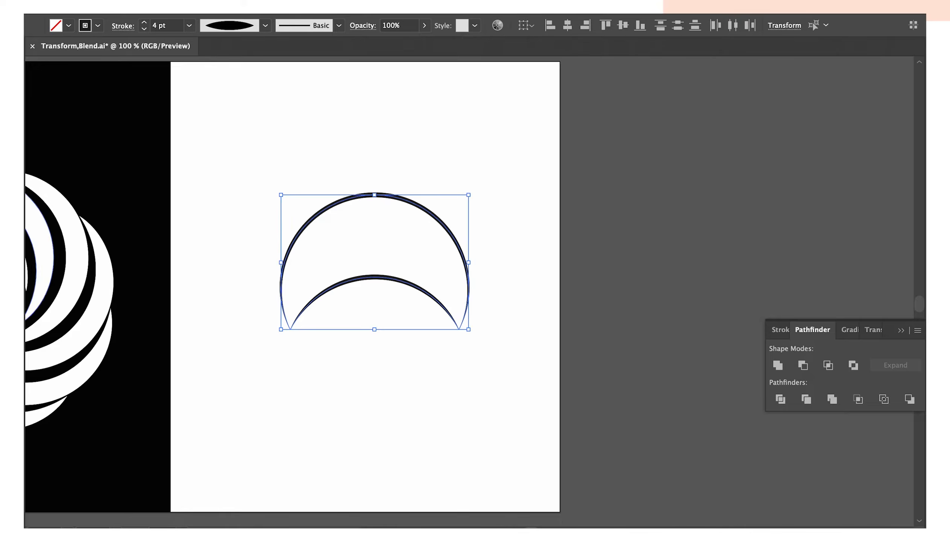
Set the blend between the two tapered arcs to 7 steps
left_click(395, 270)
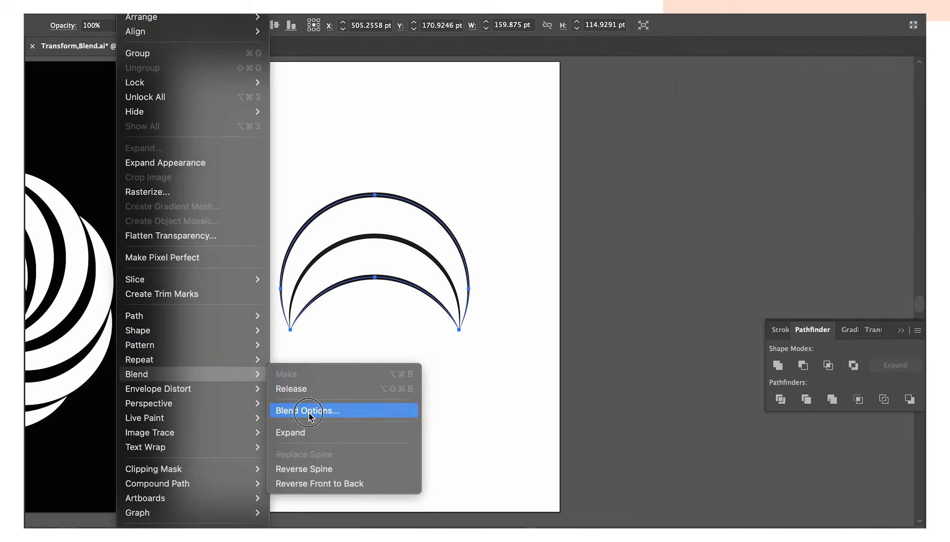
left_click(350, 410)
type("7")
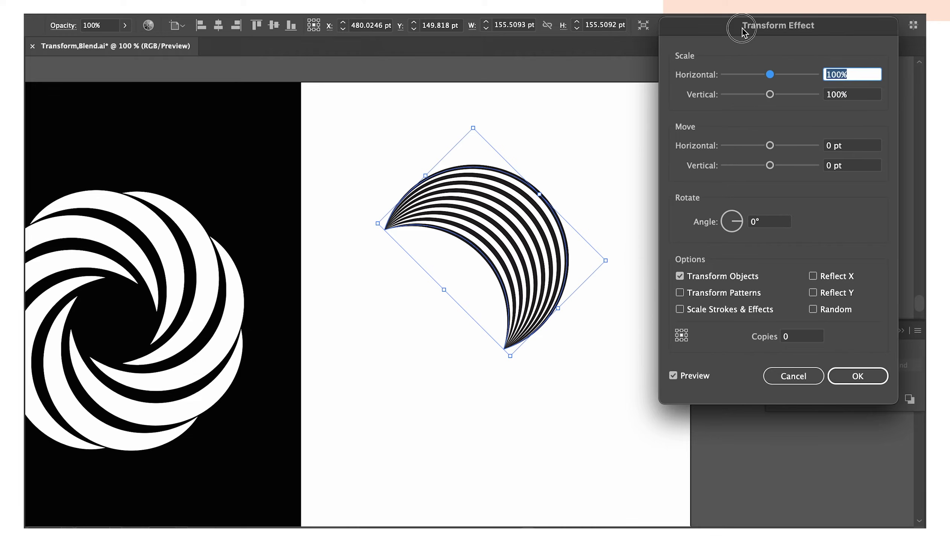
Configure the blended crescent's Transform effect with 3 copies, 52 pt horizontal move, 57 pt vertical move and a -90° angle
left_click_drag(742, 29, 741, 30)
left_click(786, 339)
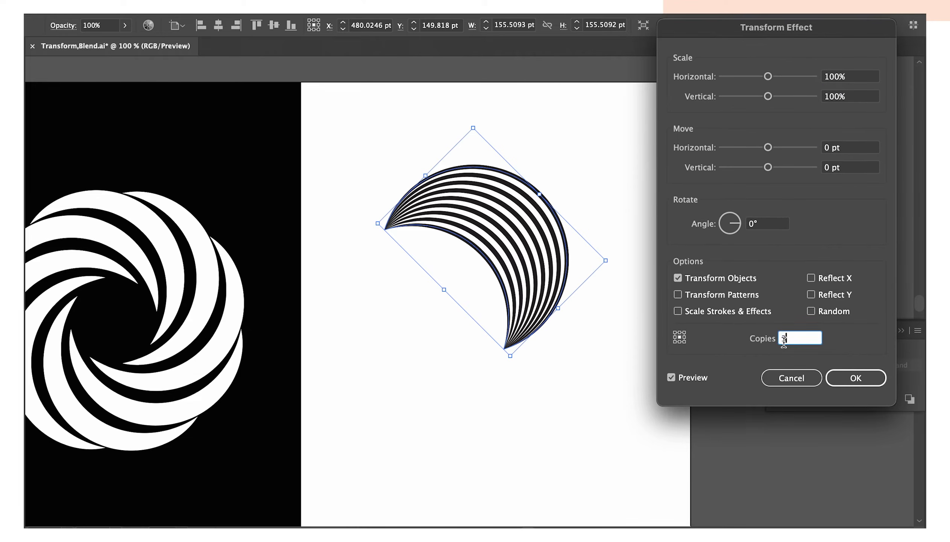
type("3")
left_click(853, 150)
left_click(767, 224)
left_click(852, 147)
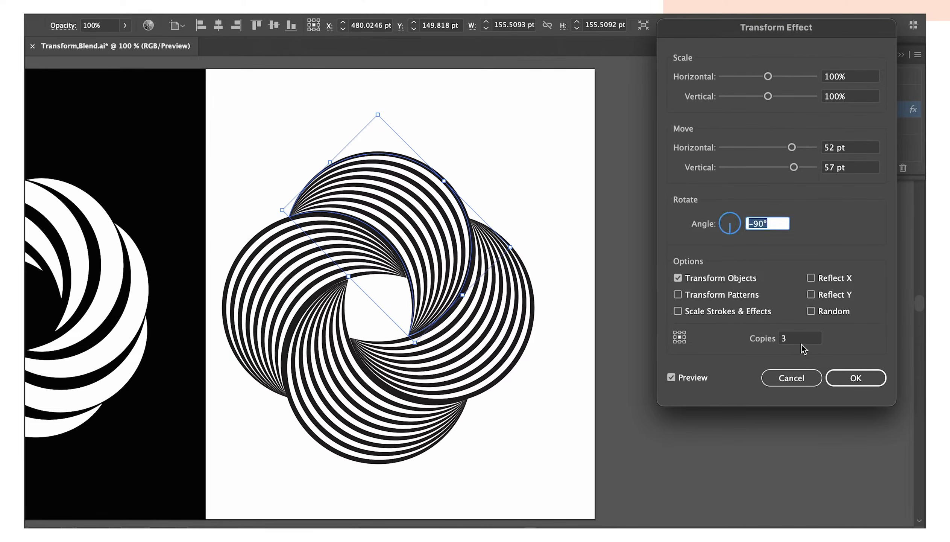
Change the number of copies in the crescent's Transform effect to 13
double_click(788, 338)
type("13")
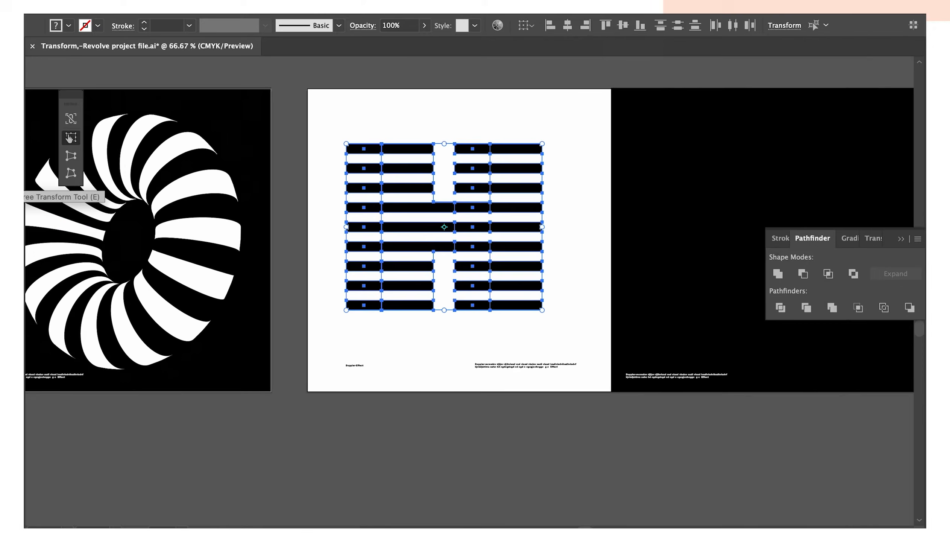
Distort the striped letter H by pulling its upper-left corner upward with Free Transform
left_click_drag(346, 140, 349, 109)
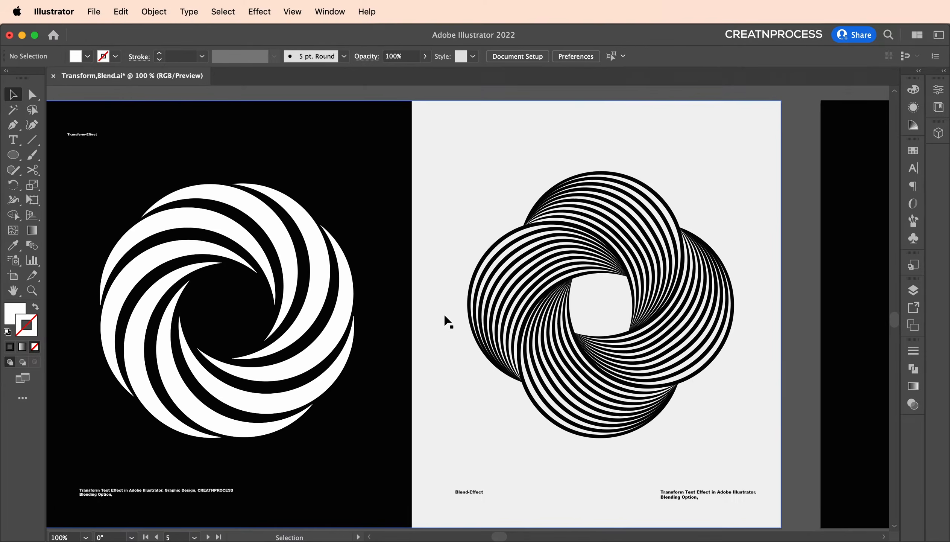
Examine the finished Transform-effect swirl and the striped blend design on the example artboards
scroll(490, 328, "left", 3)
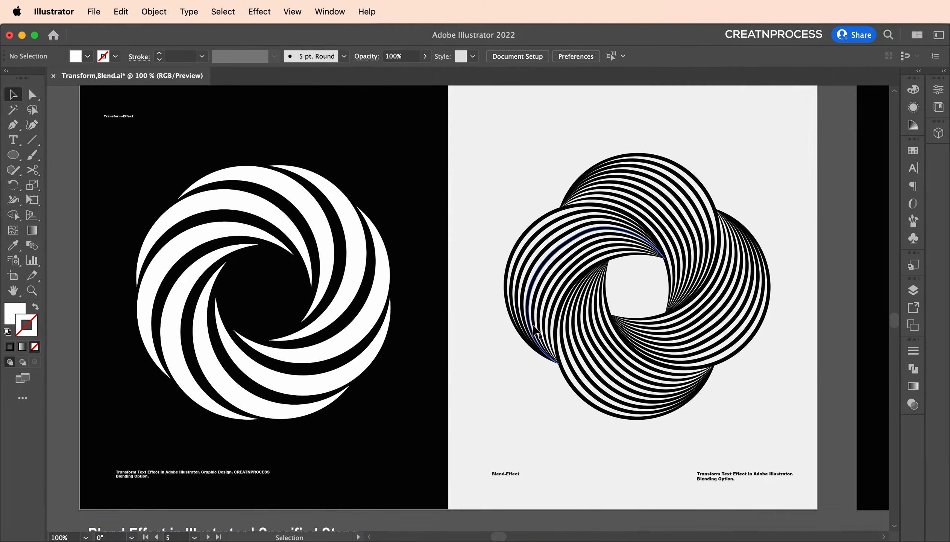
scroll(533, 326, "down", 1)
mouse_move(599, 304)
left_mouse_down()
mouse_move(497, 305)
mouse_move(582, 308)
left_mouse_up()
left_click_drag(497, 301, 611, 297)
left_click(343, 324)
scroll(343, 324, "up", 1)
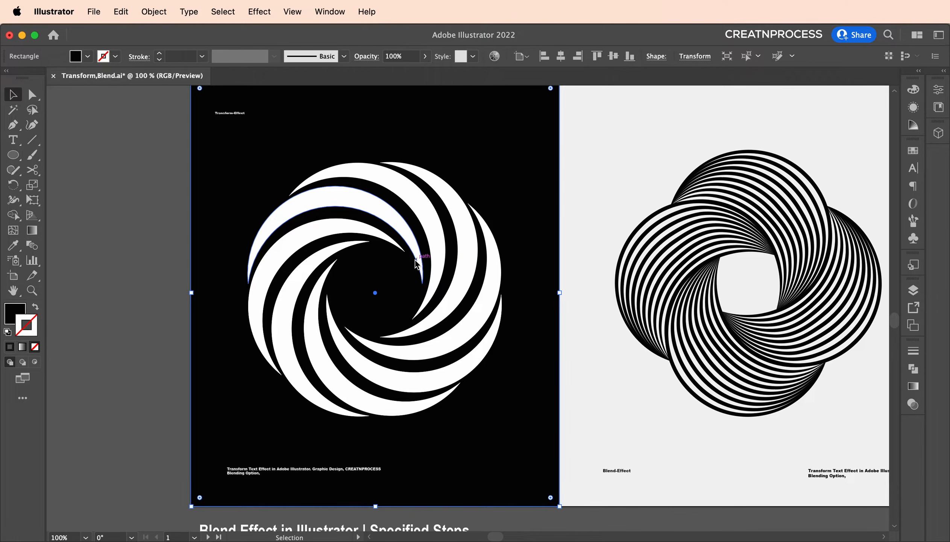
left_click(402, 245)
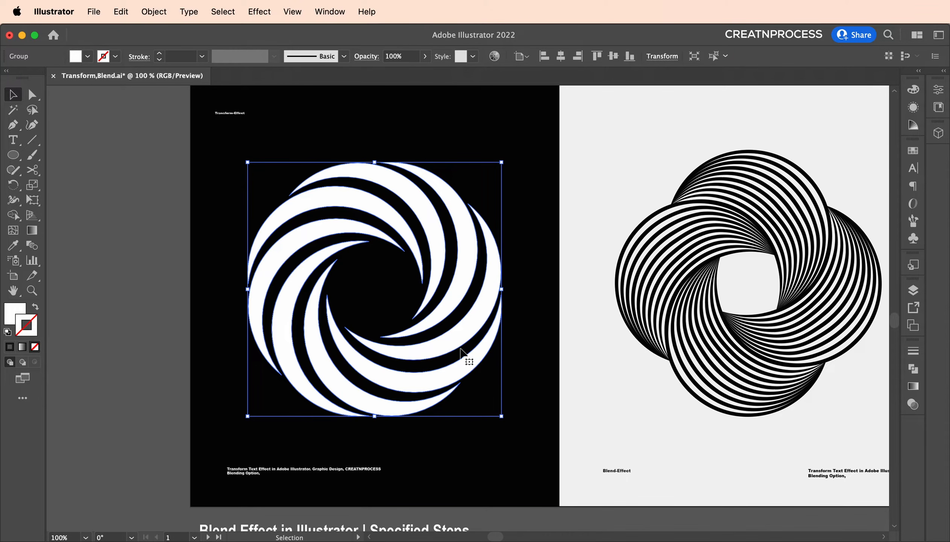
Draw a white circle about 168 pt wide on the empty black artboard and move it toward the middle
scroll(534, 320, "right", 15)
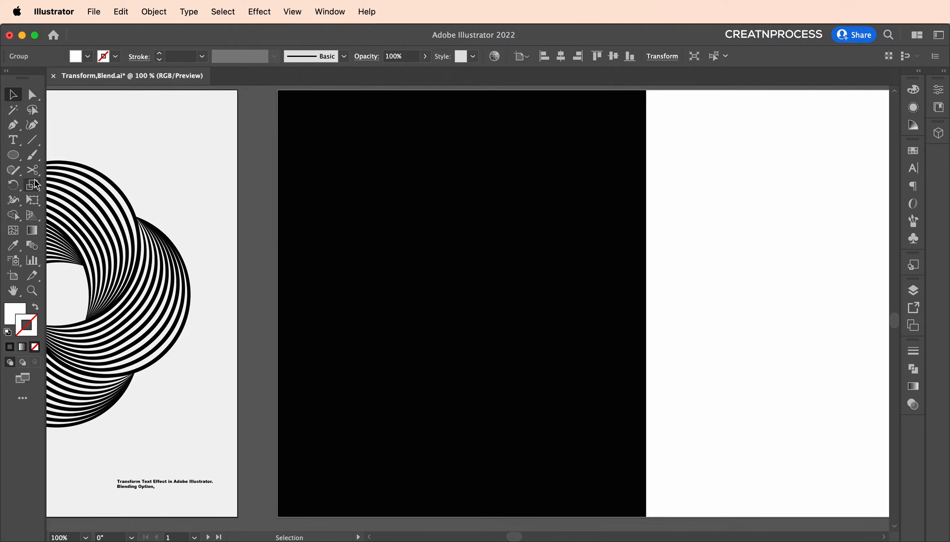
left_click(19, 159)
left_click_drag(430, 260, 496, 354)
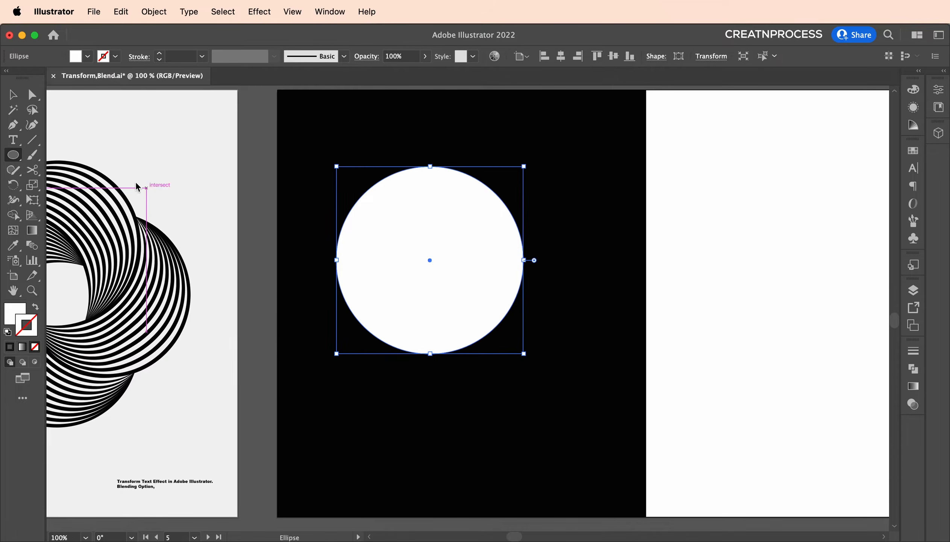
left_click(13, 94)
left_click_drag(410, 293, 438, 336)
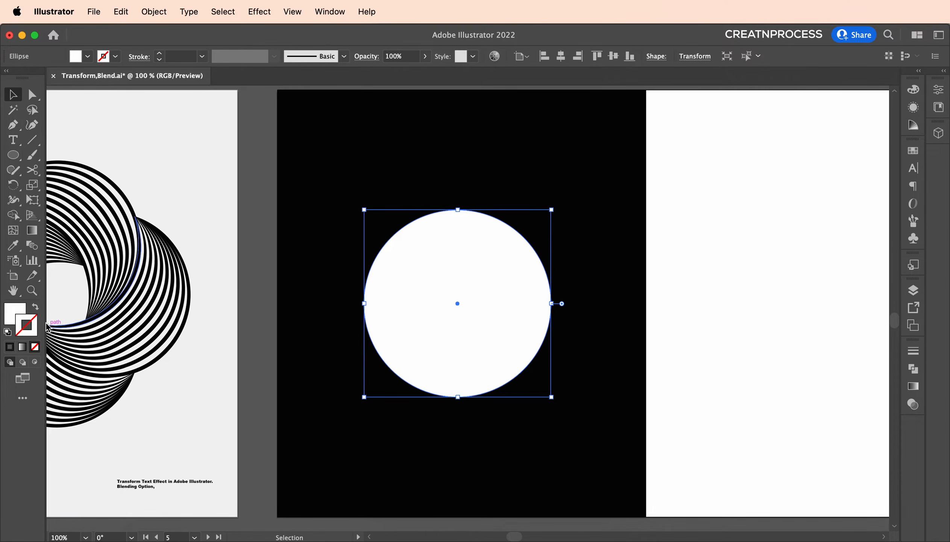
Swap the circle's fill and stroke, and set the white stroke weight to 10 pt
left_click(36, 307)
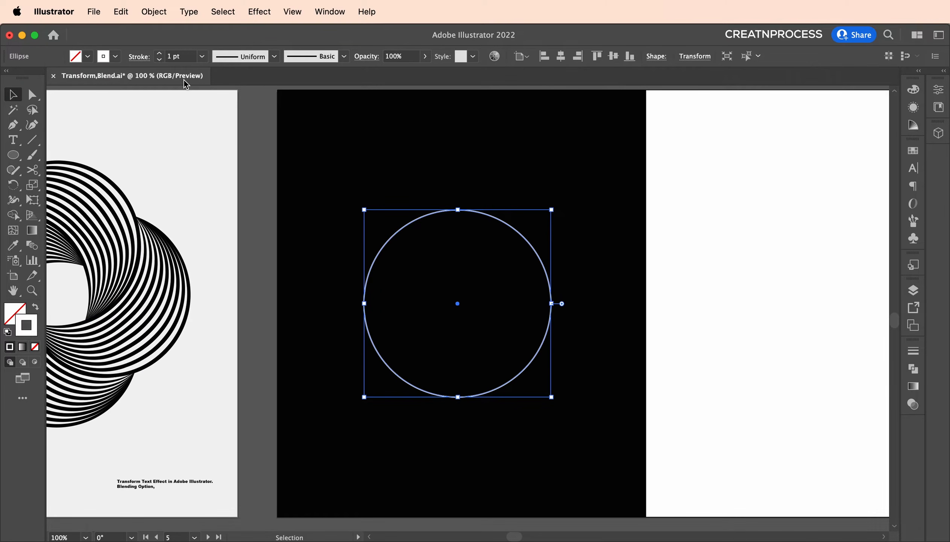
left_click(187, 56)
key("Up")
key("Up")
key("Up")
key("Up")
key("Up")
key("Up")
key("Up")
key("Up")
key("Up")
key("Up")
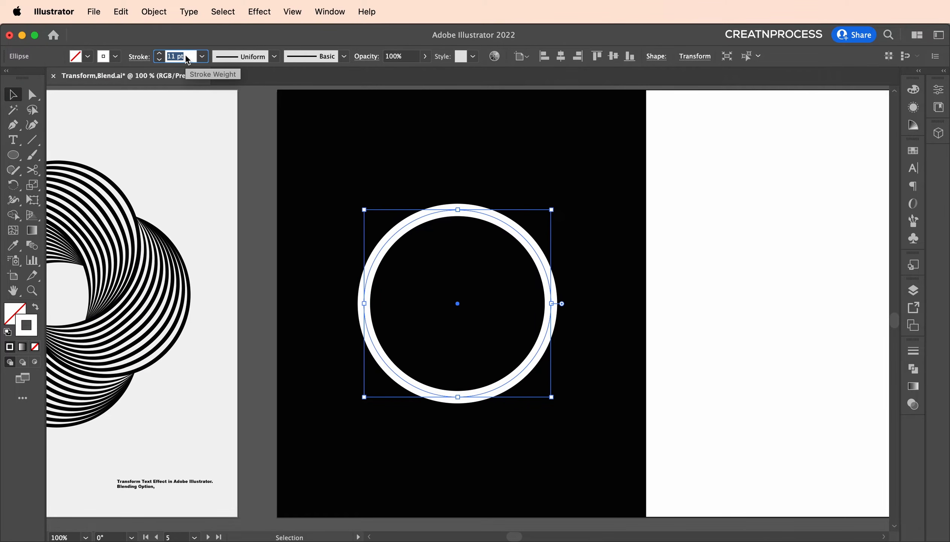
key("Down")
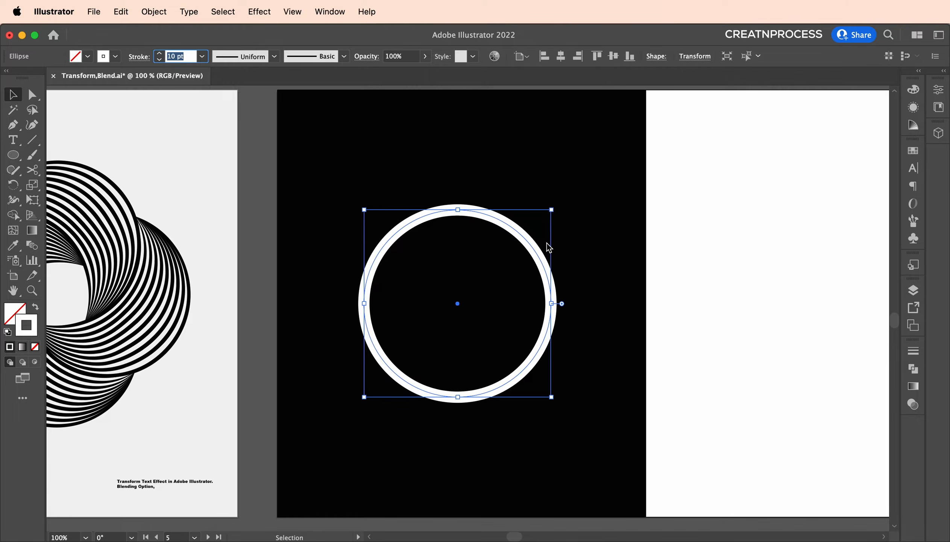
Cut the circle's path at its left and right anchor points with the Scissors tool
left_click(33, 171)
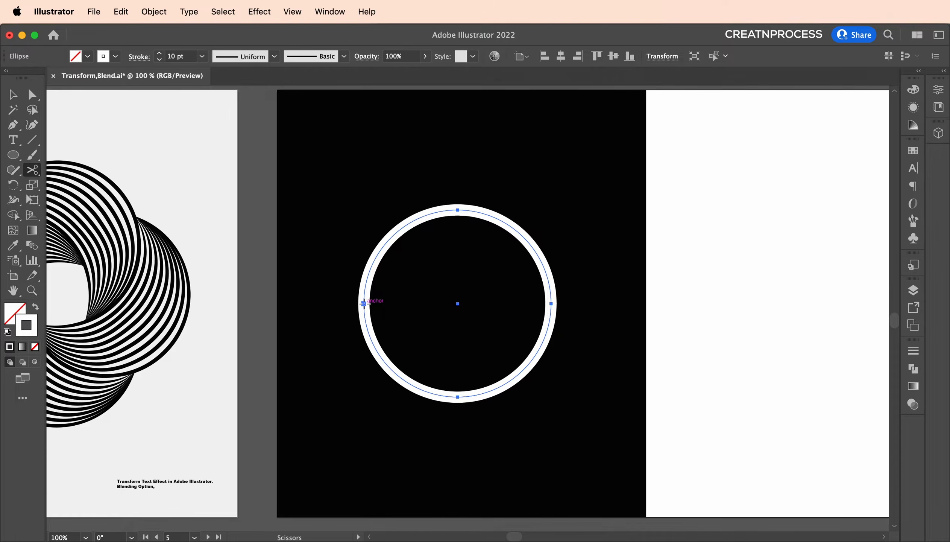
left_click(364, 303)
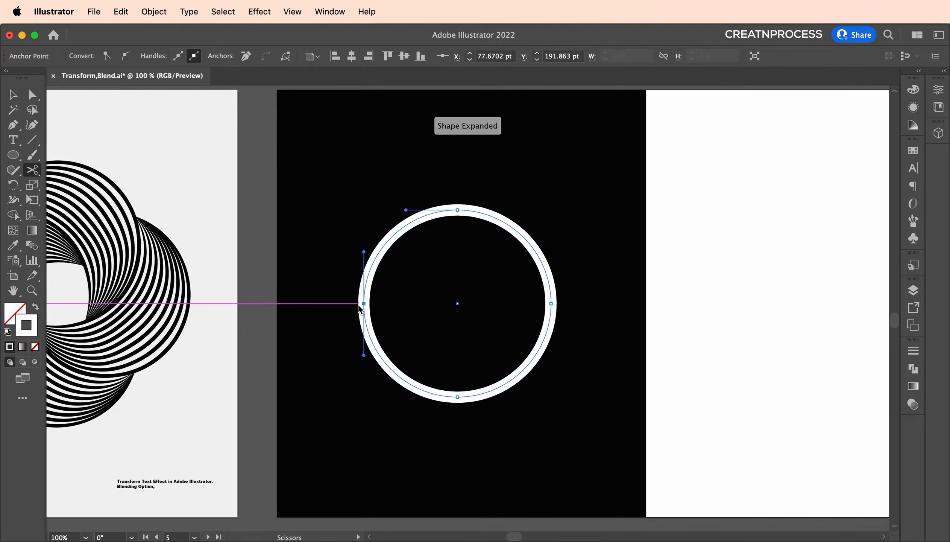
left_click(553, 305)
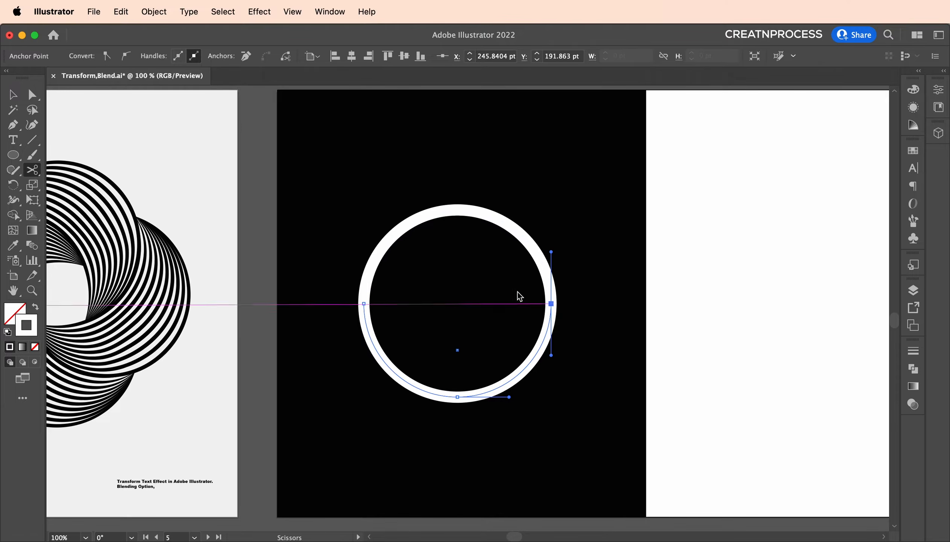
Pull the circle's lower half away from the upper arc and delete it
left_click(13, 95)
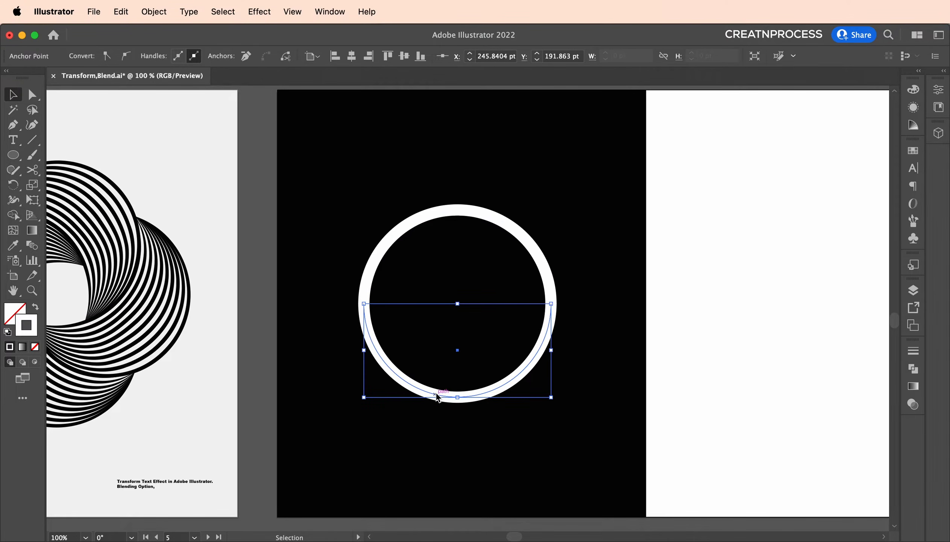
left_click_drag(437, 396, 441, 451)
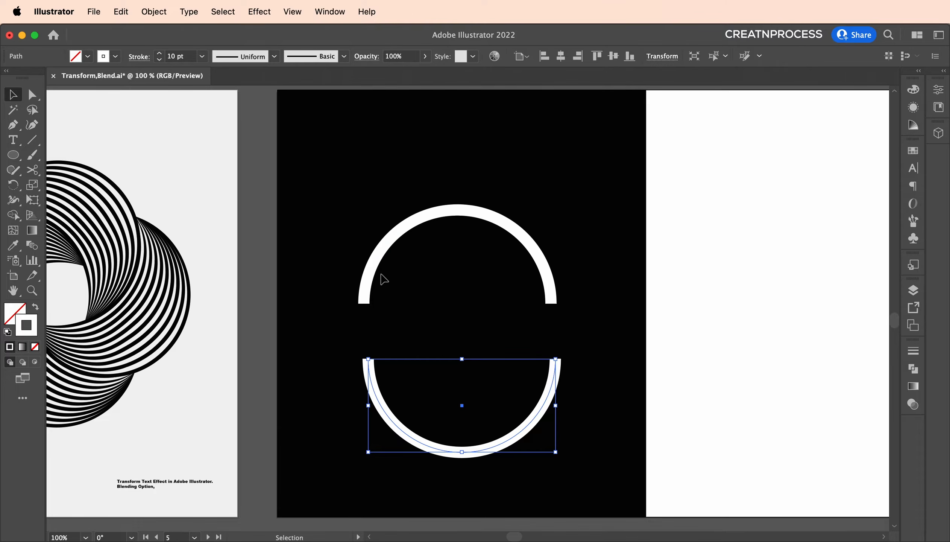
left_click(403, 388)
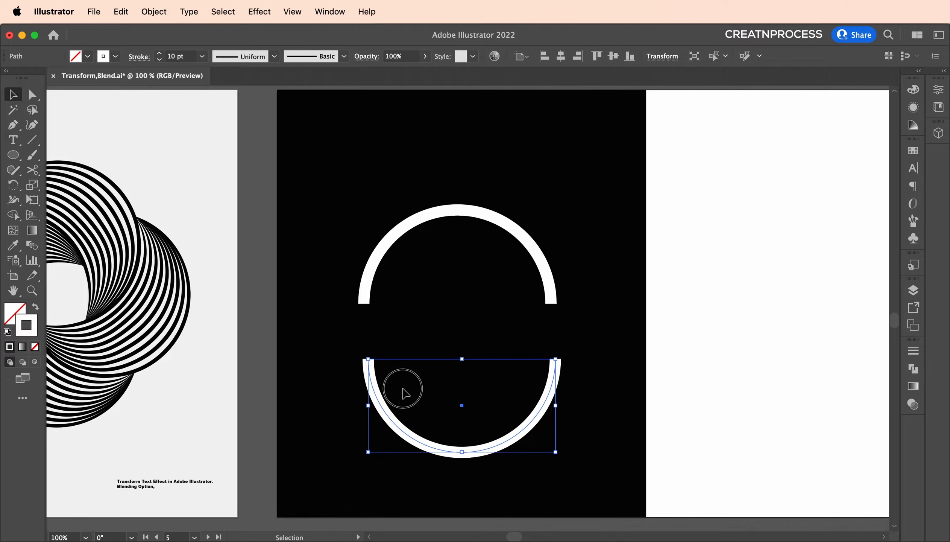
left_click(390, 418)
key("Delete")
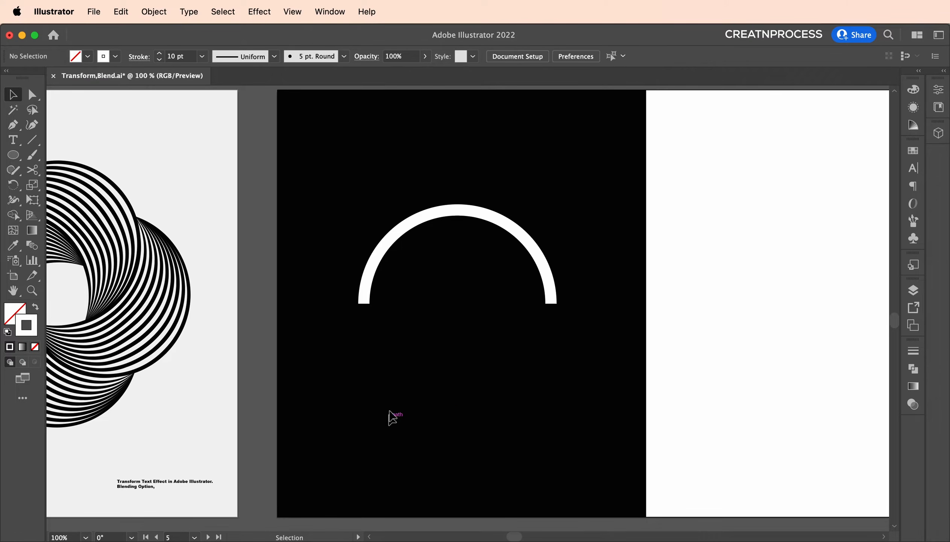
Apply the lens-shaped variable width profile to the half-circle arc so its stroke tapers at both ends
left_click(362, 260)
left_click_drag(441, 323, 357, 238)
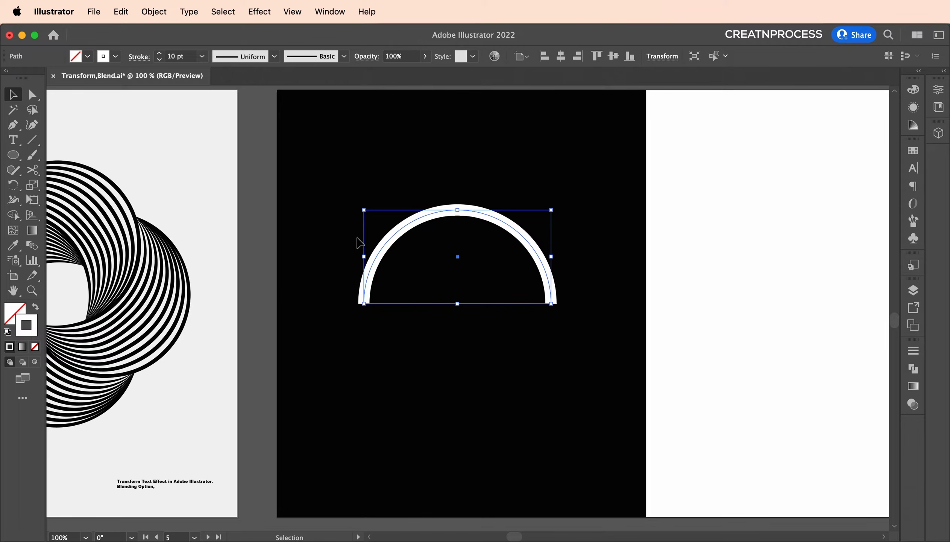
left_click(251, 56)
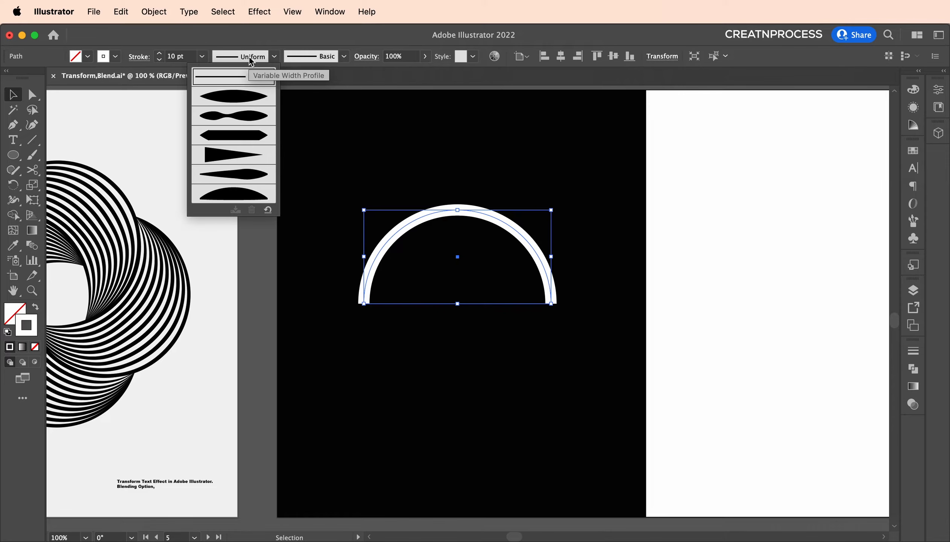
left_click(251, 97)
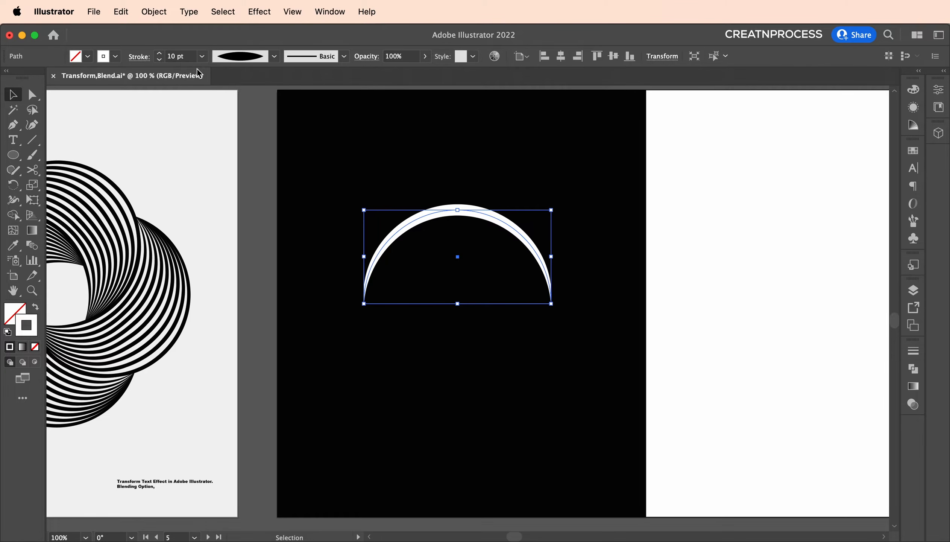
Set the tapered arc's stroke weight to 22 pt and shift the arc slightly left and down on the black artboard
left_click(182, 57)
scroll(183, 57, "up", 17)
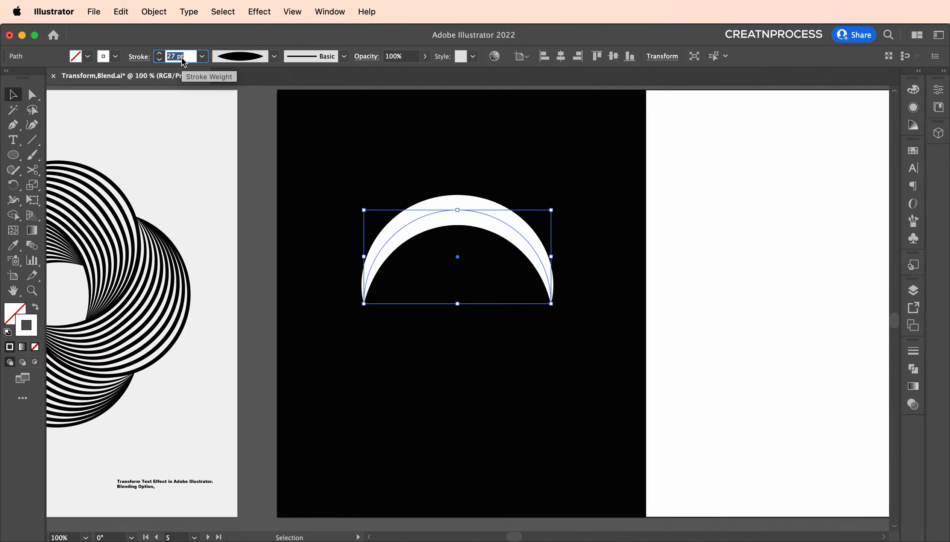
scroll(183, 59, "down", 2)
scroll(183, 61, "down", 1)
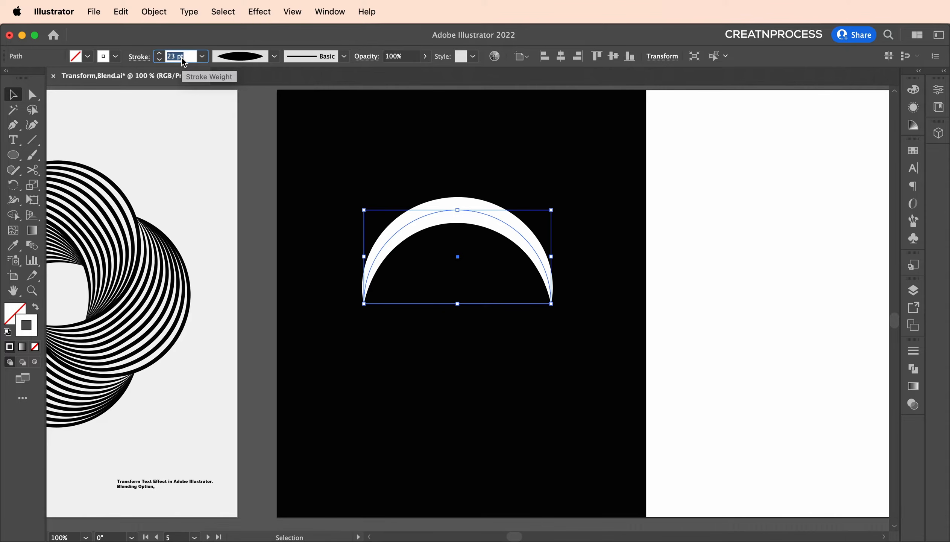
left_click(435, 171)
scroll(456, 236, "down", 2)
left_click_drag(361, 269, 568, 279)
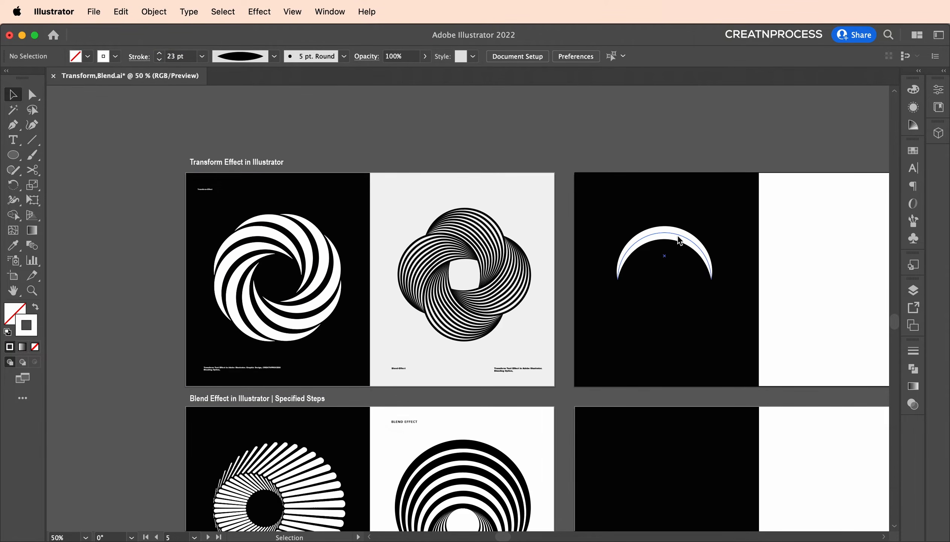
scroll(696, 236, "up", 2)
left_click(662, 237)
left_click_drag(699, 285, 510, 254)
left_click(185, 56)
key("Down")
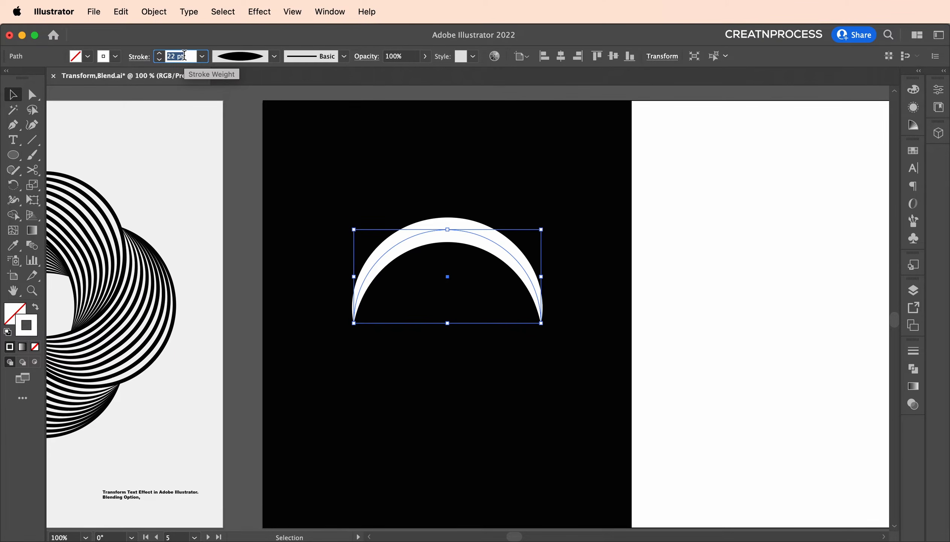
mouse_move(467, 239)
left_mouse_down()
mouse_move(452, 251)
mouse_move(452, 240)
left_mouse_up()
left_click_drag(230, 220, 176, 211)
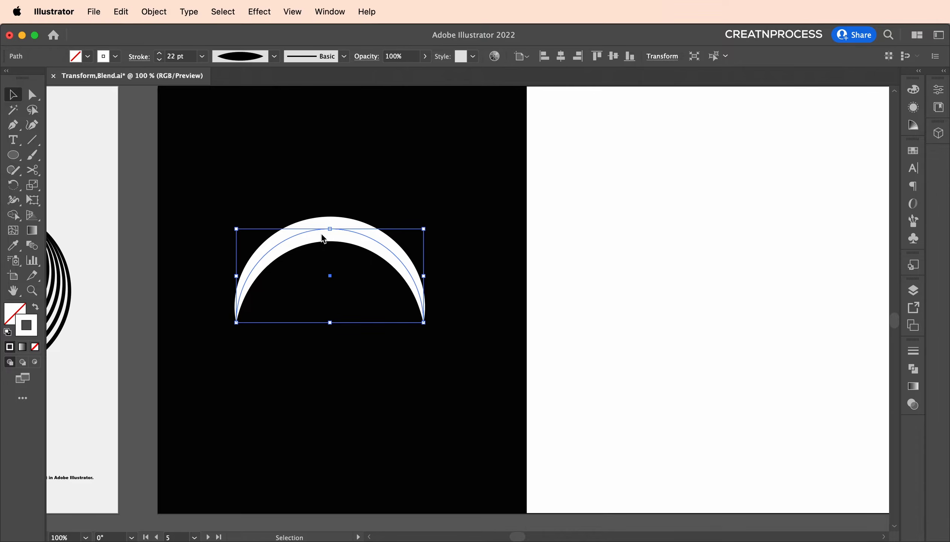
Start a Transform effect on the arc with 8 copies, moved 20 pt horizontally and 24 pt vertically
left_click(260, 12)
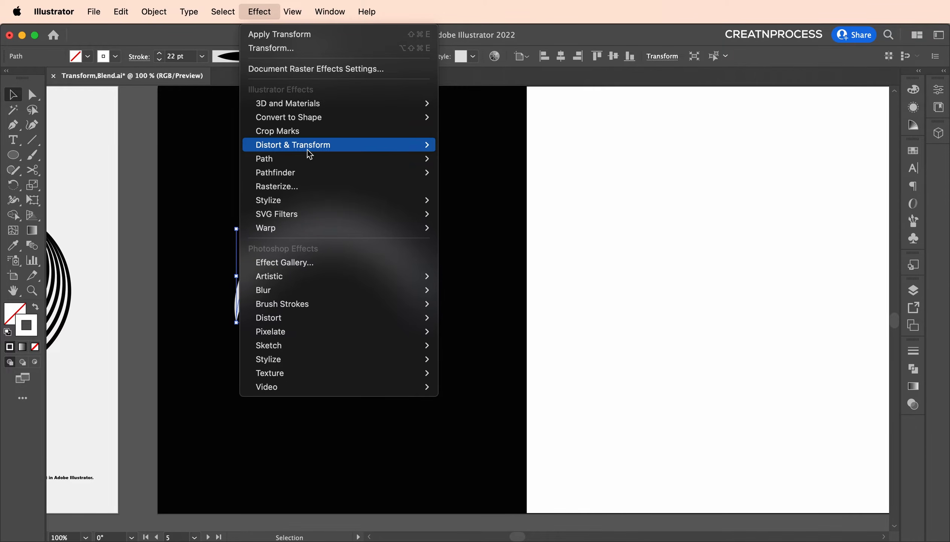
mouse_move(309, 153)
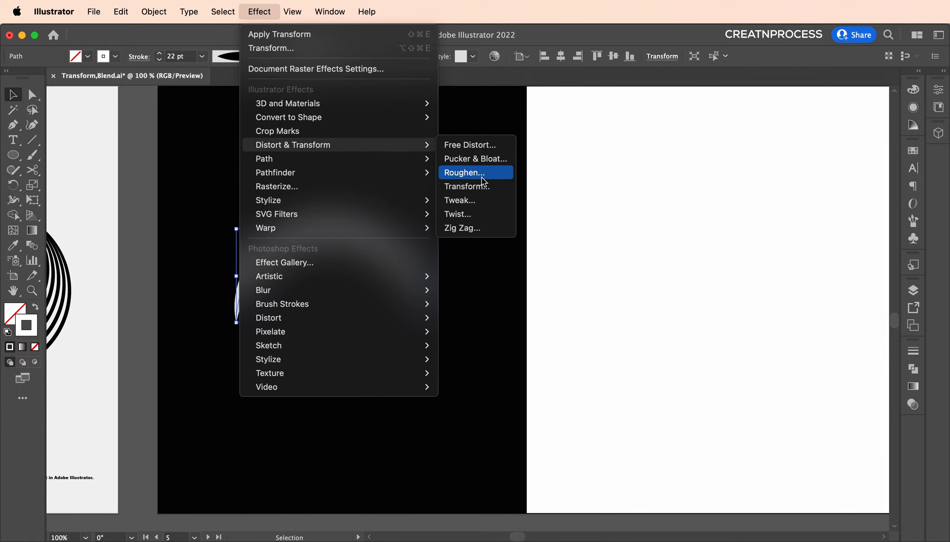
left_click(482, 187)
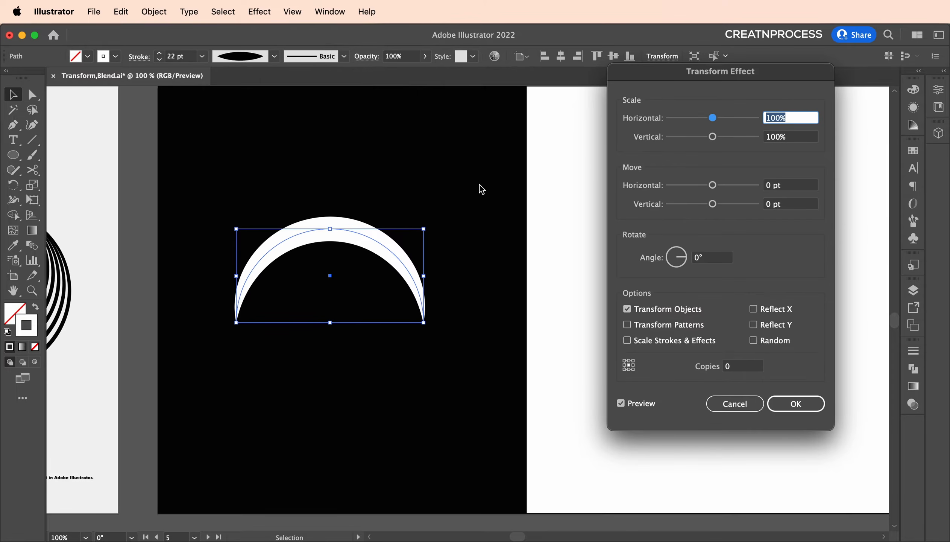
left_click_drag(683, 81, 629, 95)
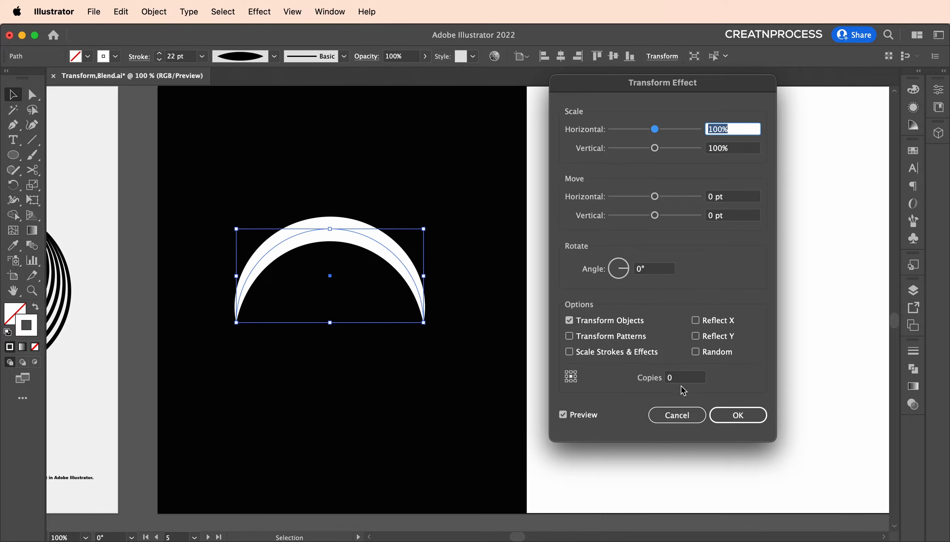
left_click(650, 379)
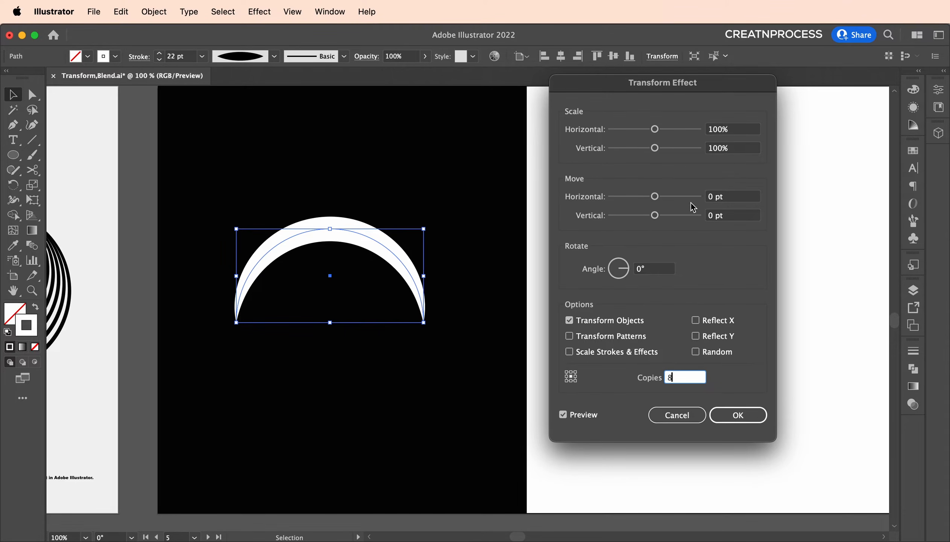
left_click(728, 197)
type("20")
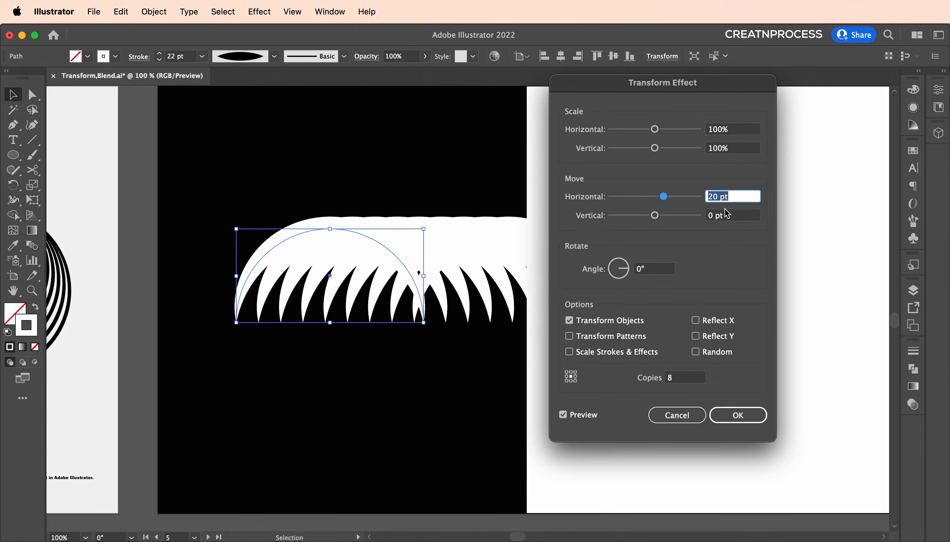
left_click(727, 216)
scroll(728, 216, "up", 20)
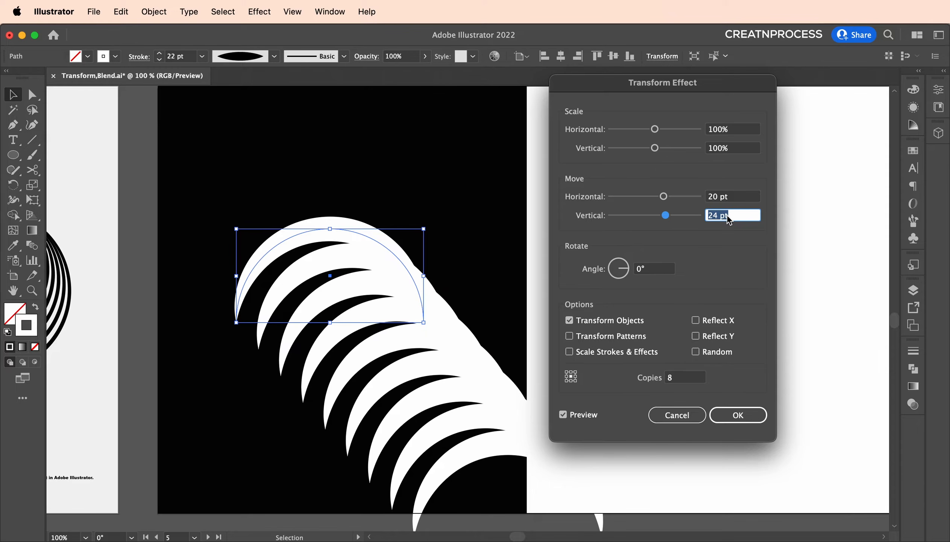
Set the Transform effect's rotation angle to -39°
left_click(657, 270)
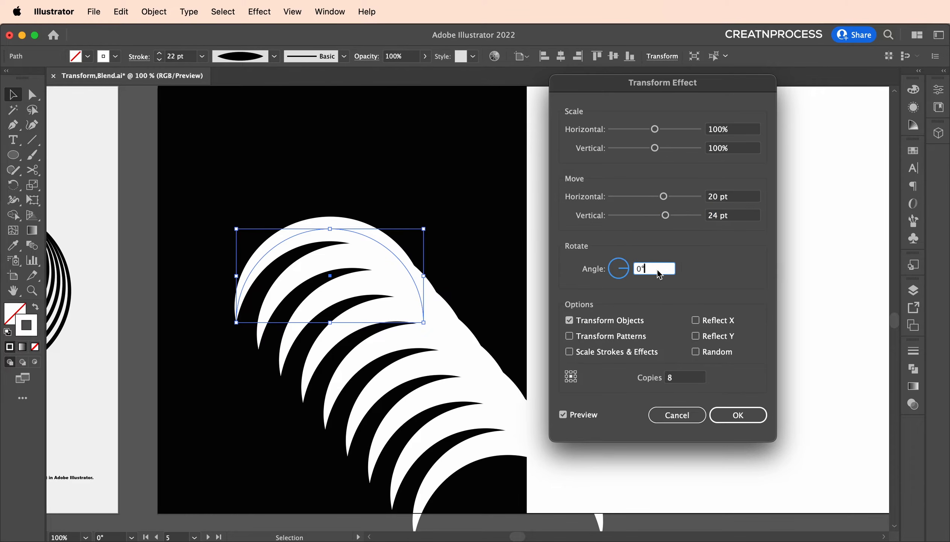
scroll(657, 270, "down", 9)
scroll(657, 270, "up", 18)
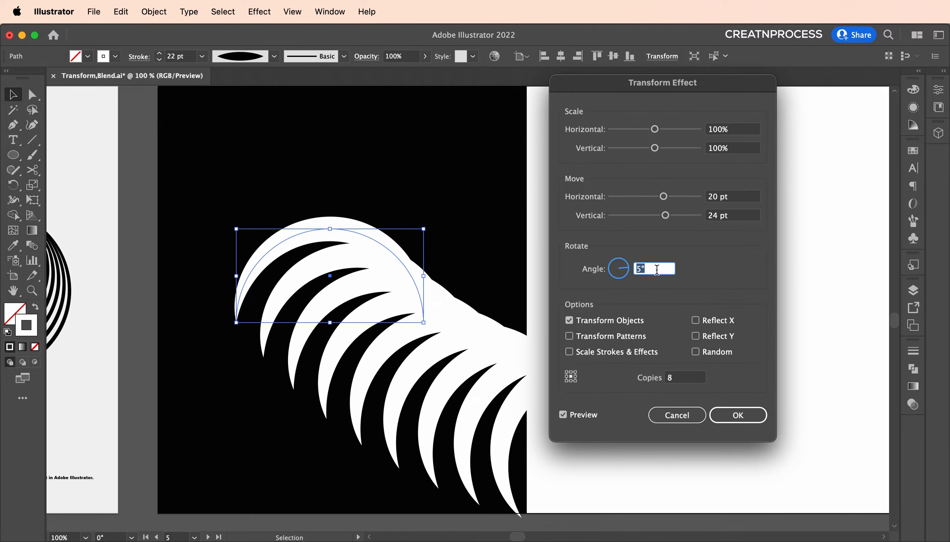
scroll(657, 269, "down", 20)
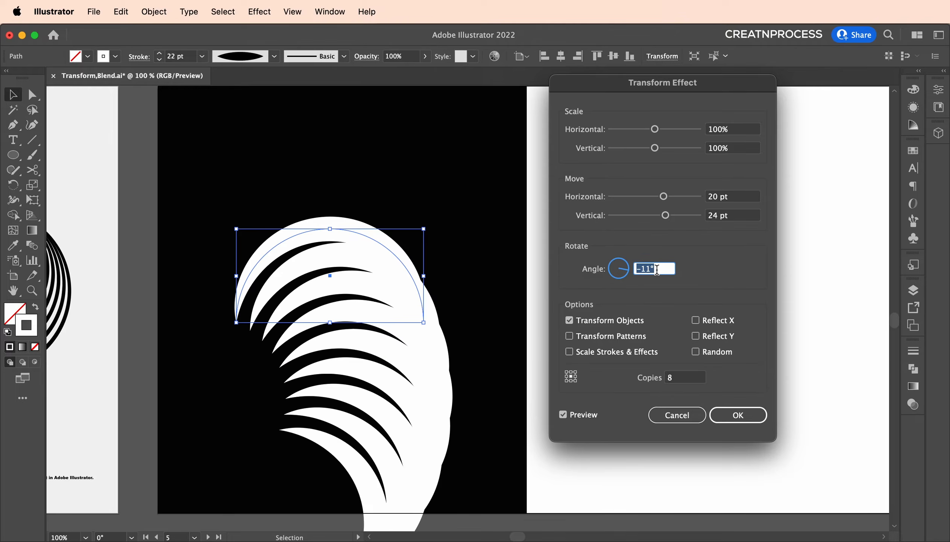
scroll(657, 269, "down", 5)
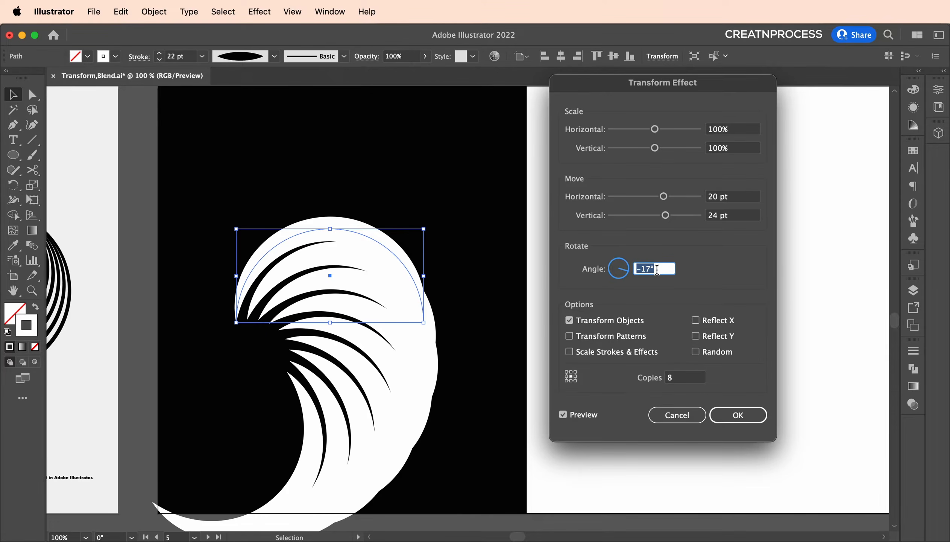
scroll(657, 269, "down", 7)
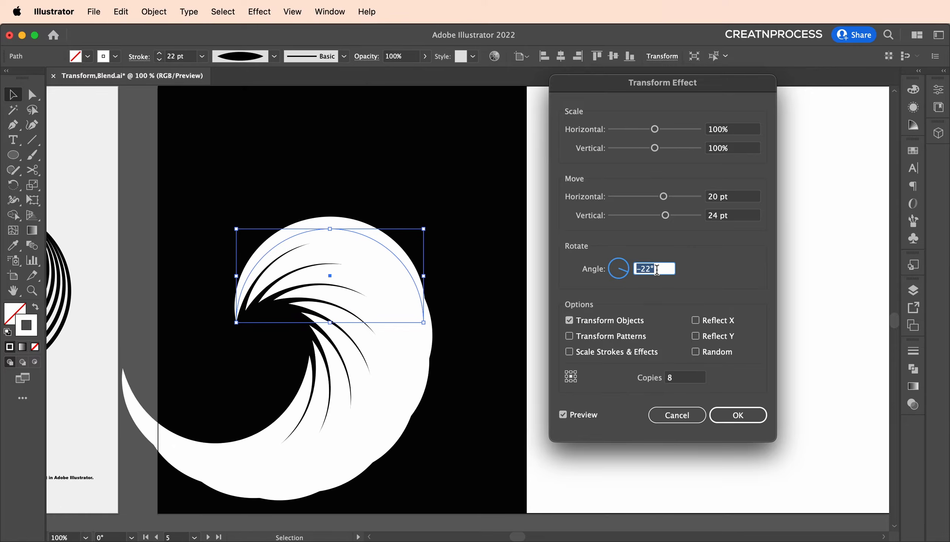
key("Down")
key("Down")
key("Down")
key("Down")
key("Down")
key("Down")
key("Down")
key("Down")
key("Down")
key("Down")
key("Down")
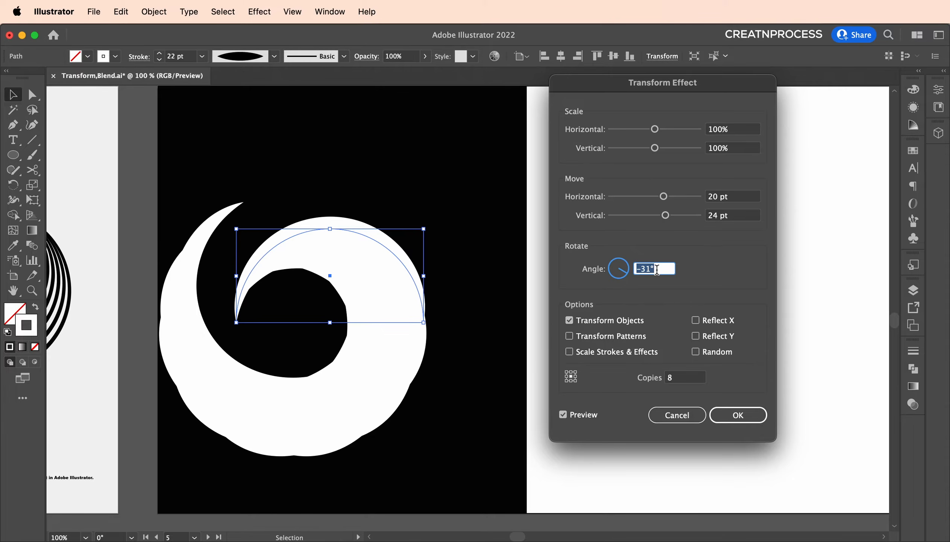
key("Down")
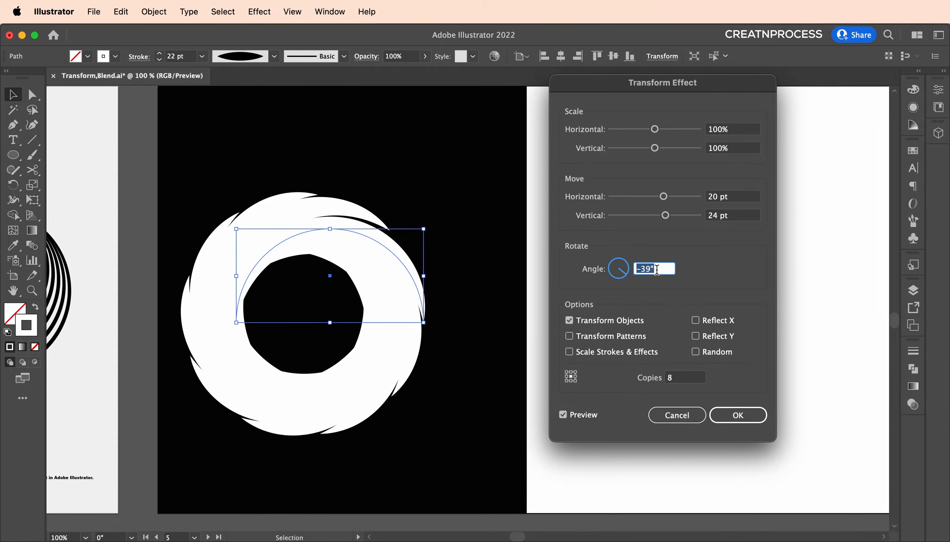
Increase the Transform effect's horizontal move to 42 pt
left_click(745, 198)
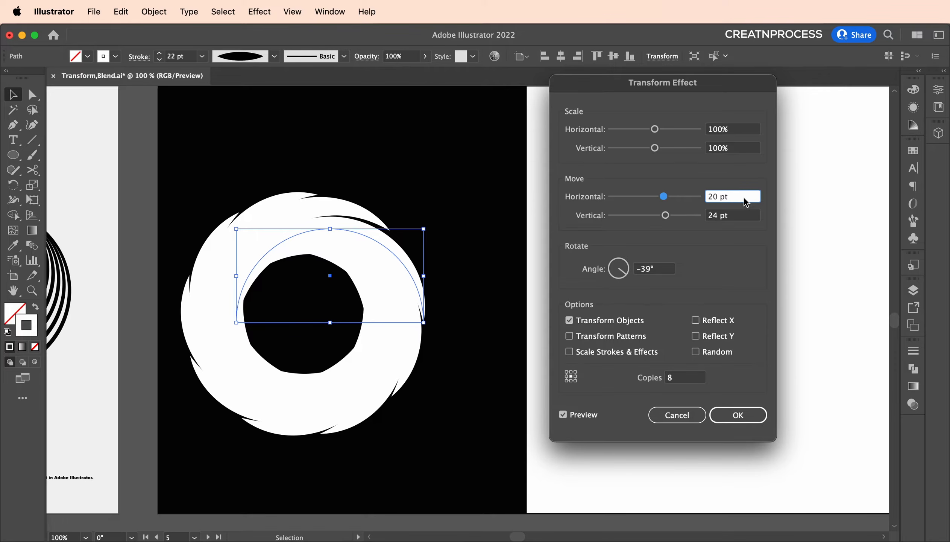
key("Up")
key("Up")
key("Up")
key("Up")
key("Up")
key("Up")
key("Up")
key("Up")
key("Up")
key("Up")
key("Up")
key("Up")
key("Up")
key("Up")
key("Up")
key("Up")
key("Up")
key("Up")
key("Up")
key("Up")
key("Up")
key("Up")
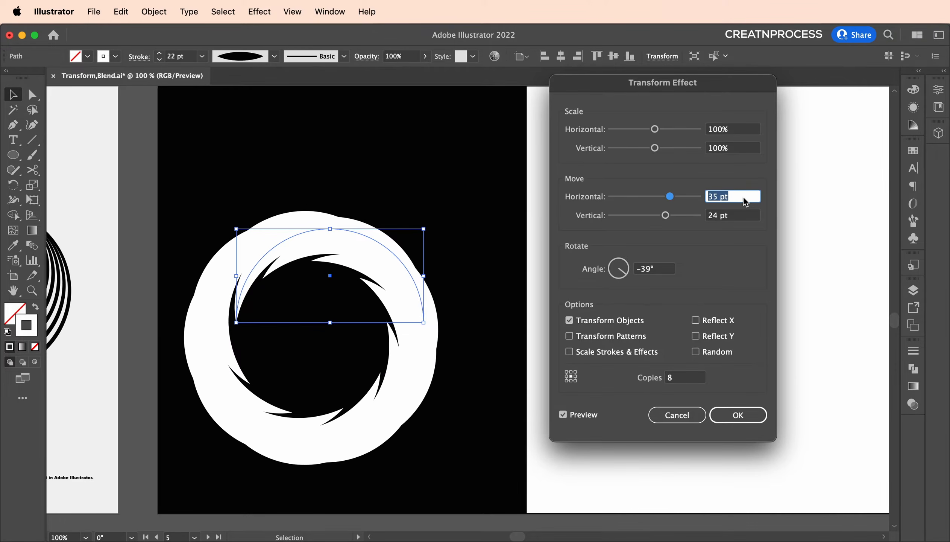
Increase the Transform effect's vertical move to 39 pt
left_click(740, 216)
key("Up")
key("Up")
key("Up")
key("Up")
key("Up")
key("Up")
key("Up")
key("Up")
key("Up")
key("Up")
key("Up")
key("Up")
key("Up")
key("Up")
key("Up")
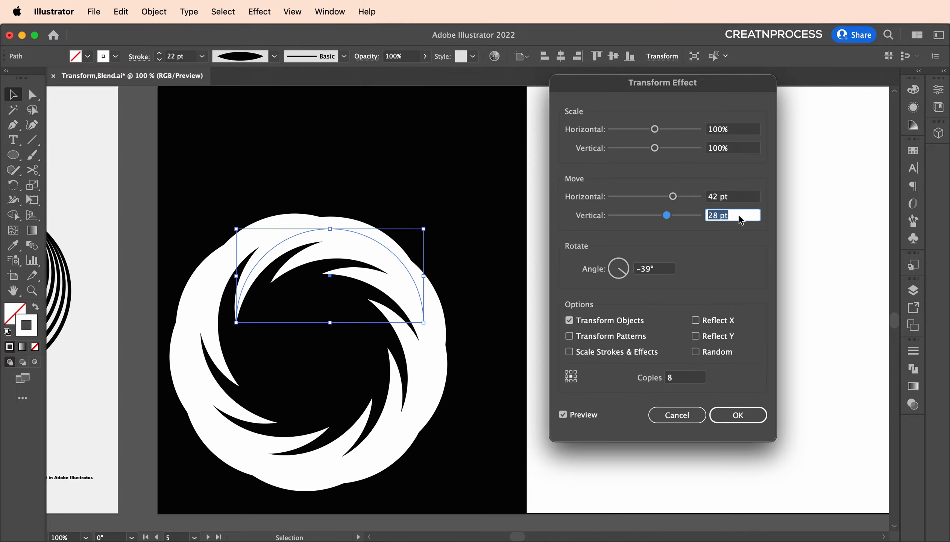
Reduce the Transform effect's horizontal move to 24 pt
left_click(737, 197)
key("Down")
key("Down")
key("Down")
key("Down")
key("Down")
key("Down")
key("Down")
key("Down")
key("Down")
key("Down")
key("Down")
key("Down")
key("Down")
key("Down")
key("Down")
key("Down")
key("Down")
key("Down")
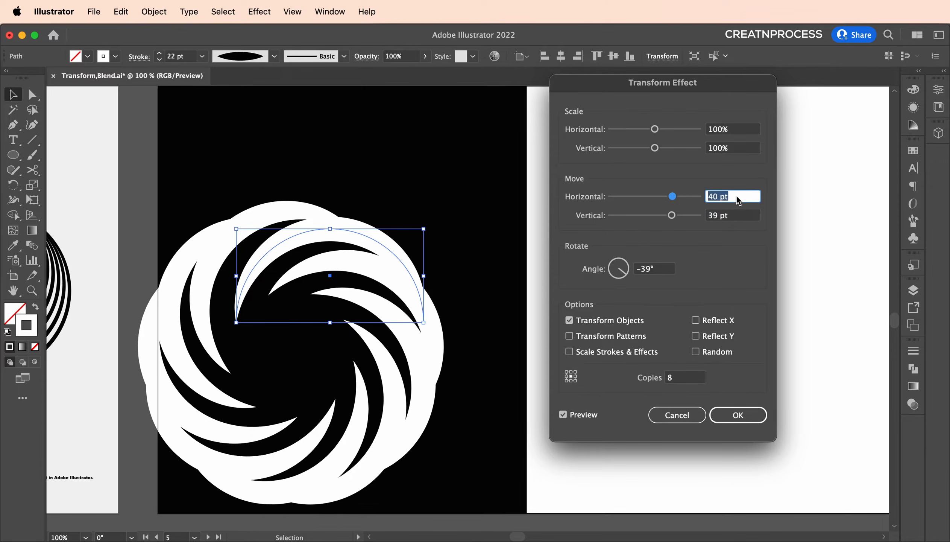
Increase the Transform effect's vertical move to 47 pt
left_click(737, 218)
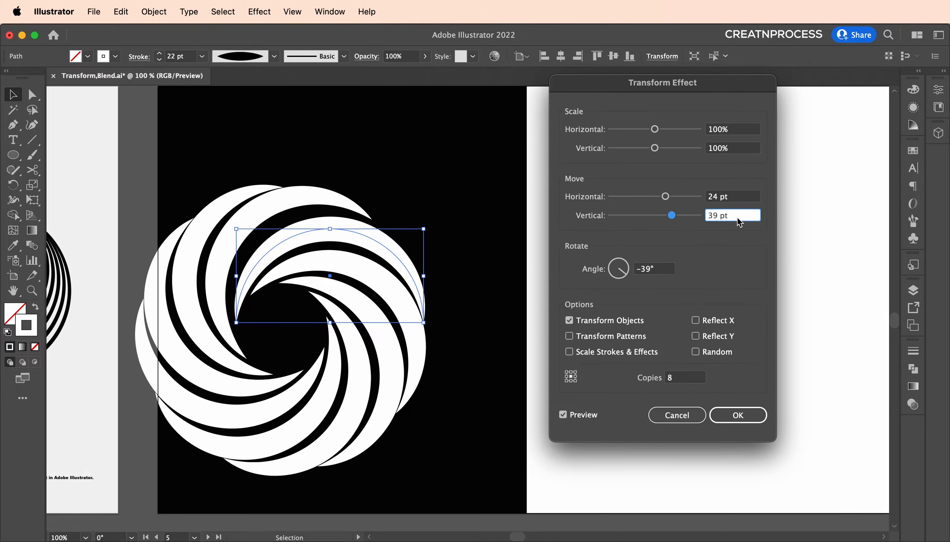
key("Up")
key("Up")
key("Up")
key("Up")
key("Up")
key("Up")
key("Up")
key("Up")
Increase the Transform effect's horizontal move to 31 pt
left_click(735, 199)
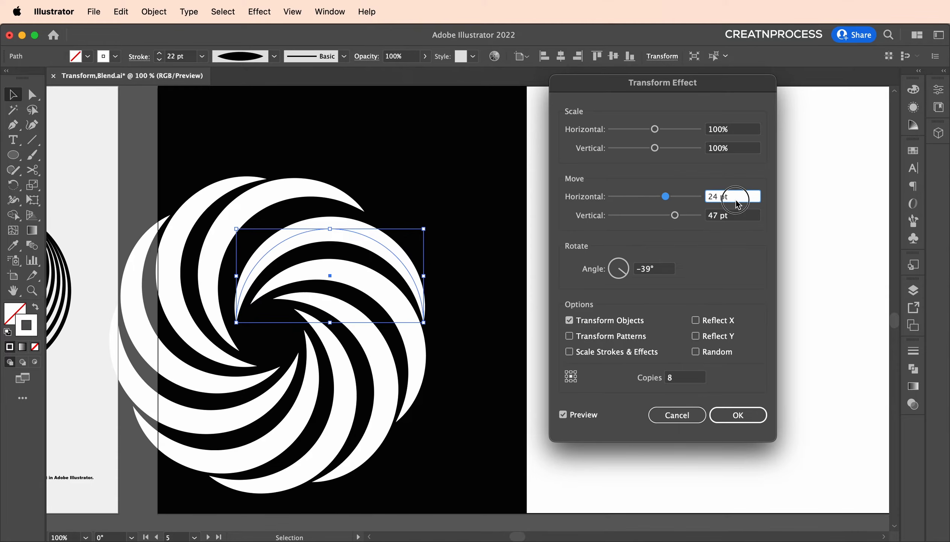
key("Up")
key("Up")
key("Up")
key("Up")
key("Up")
key("Up")
key("Up")
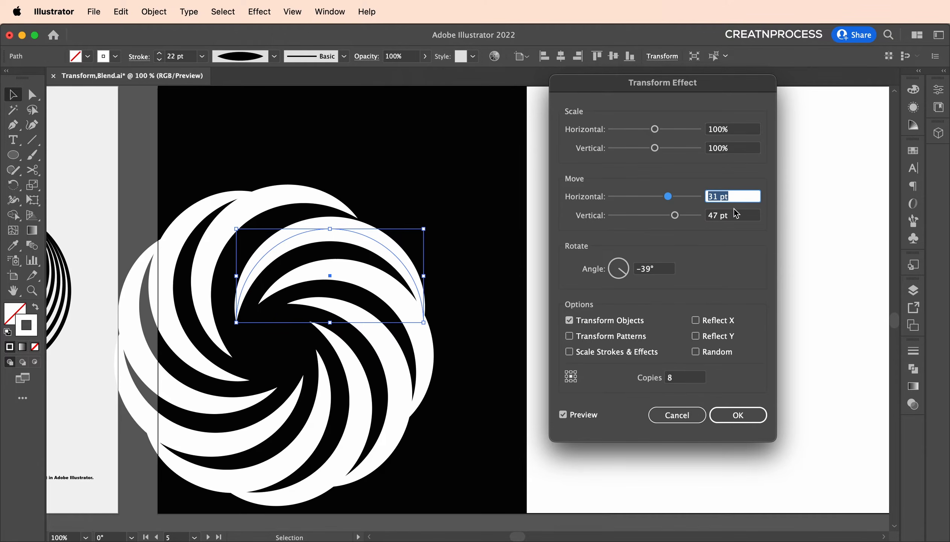
Reduce the Transform effect's vertical move to 43 pt
left_click(736, 216)
key("Down")
key("Down")
key("Down")
key("Down")
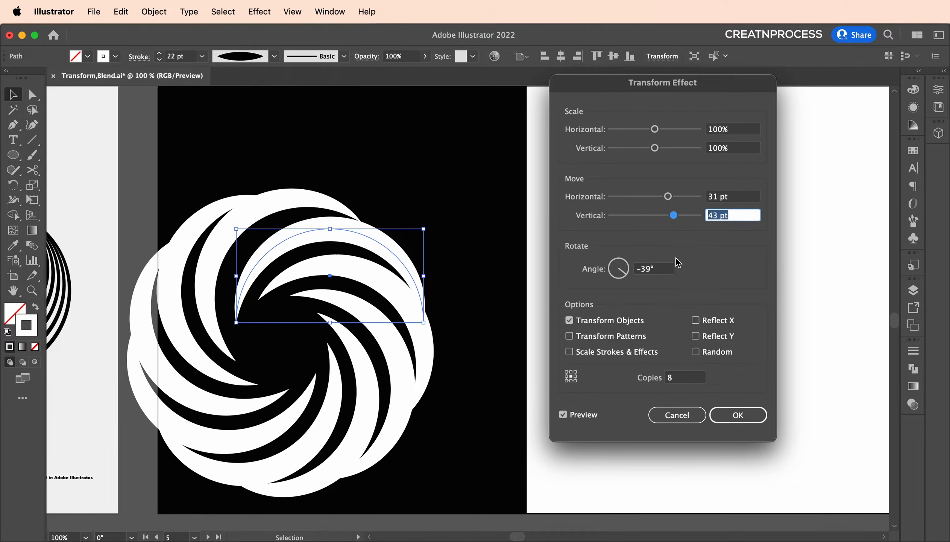
Fine-tune the rotation angle between the arc copies to -43°
left_click(658, 269)
key("Up")
key("Up")
key("Up")
key("Down")
key("Down")
key("Down")
key("Down")
key("Down")
key("Down")
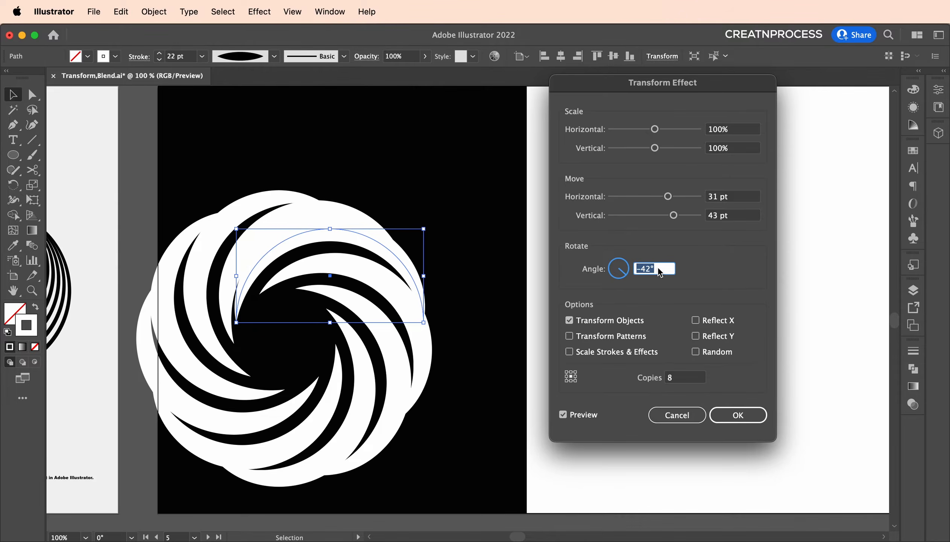
key("Down")
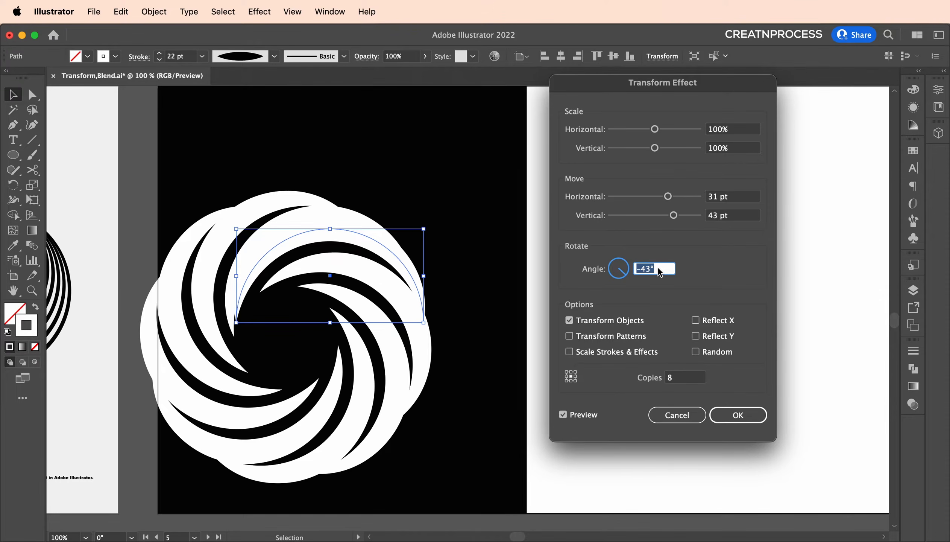
Fine-tune the horizontal move between the arc copies to 26 pt
left_click(733, 196)
key("Up")
key("Up")
key("Down")
key("Down")
key("Down")
key("Down")
key("Down")
key("Down")
key("Down")
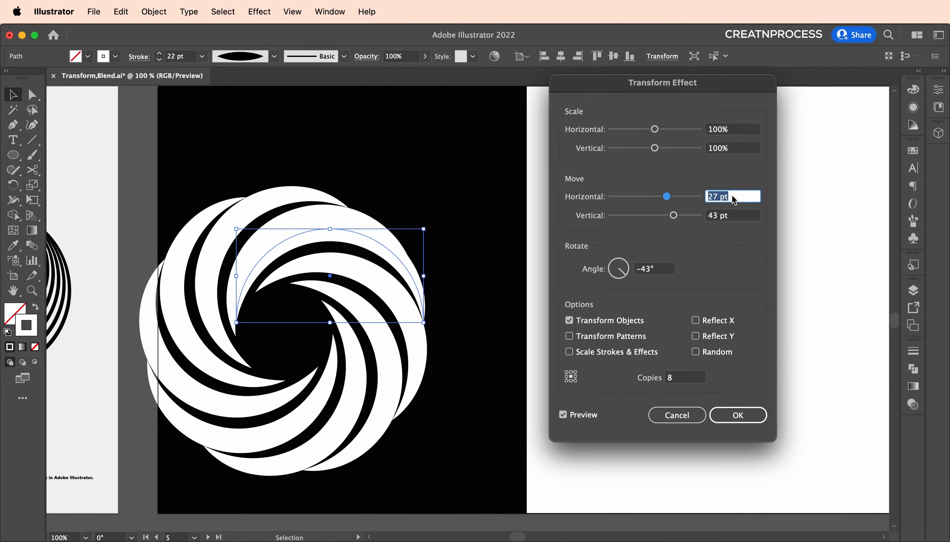
Set the vertical move between the arc copies to 50 pt
left_click(736, 216)
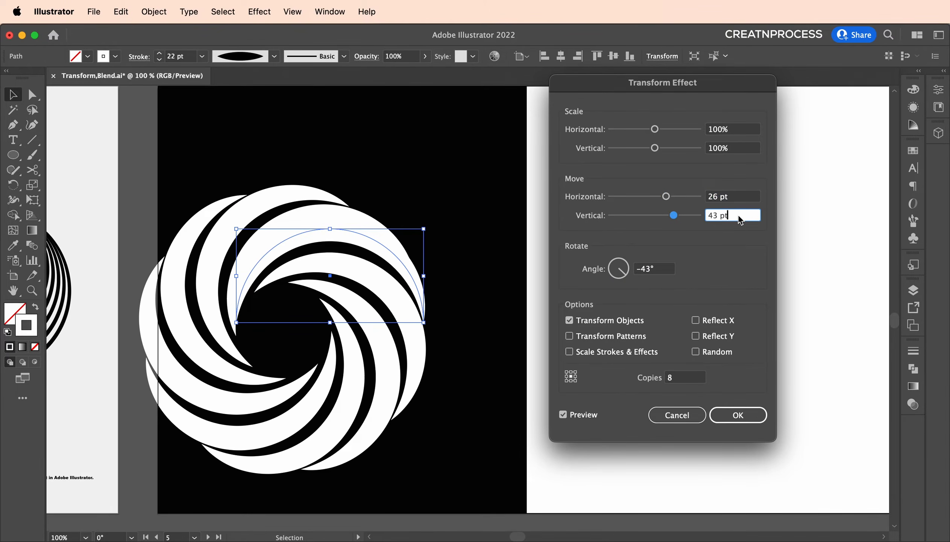
key("Up")
key("Up")
key("Up")
key("Up")
key("Up")
key("Up")
key("Up")
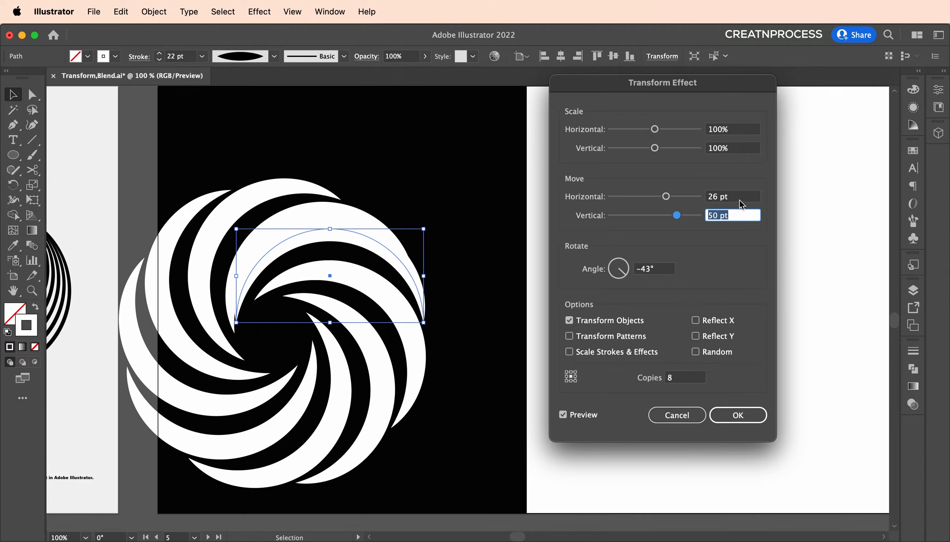
Set the horizontal move between the arc copies to 27 pt
left_click(740, 200)
key("Down")
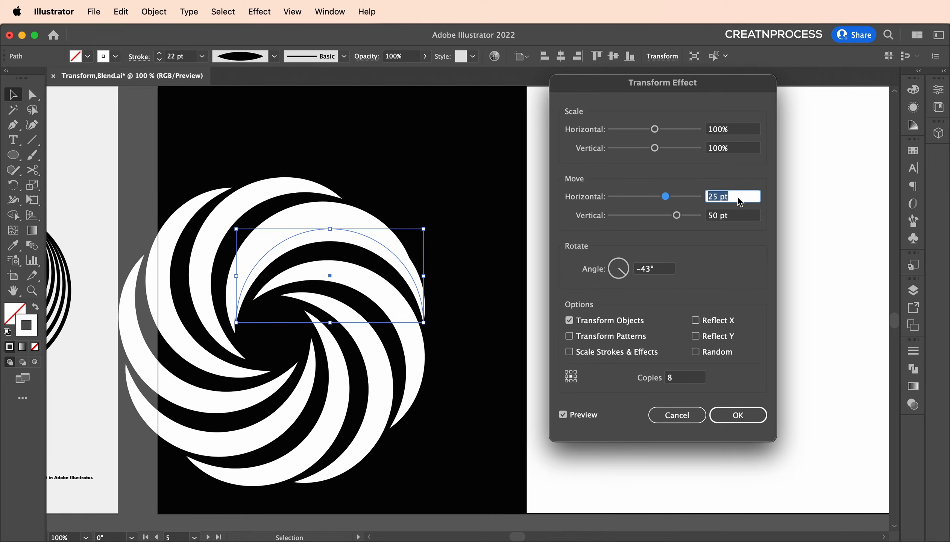
key("Up")
key("Up")
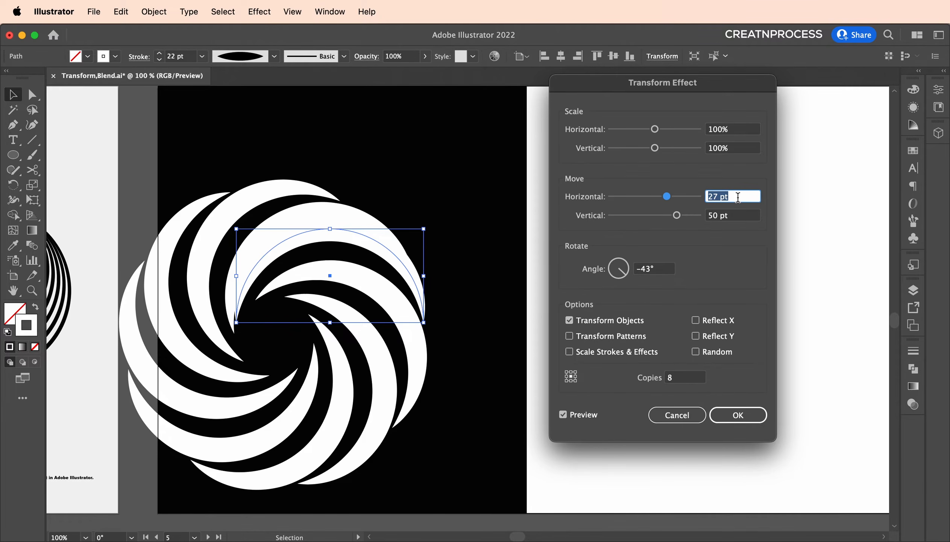
Set the Transform effect to 7 copies, a -45° rotation, and moves of 51 pt horizontally and 24 pt vertically
left_click(688, 373)
key("Up")
key("Up")
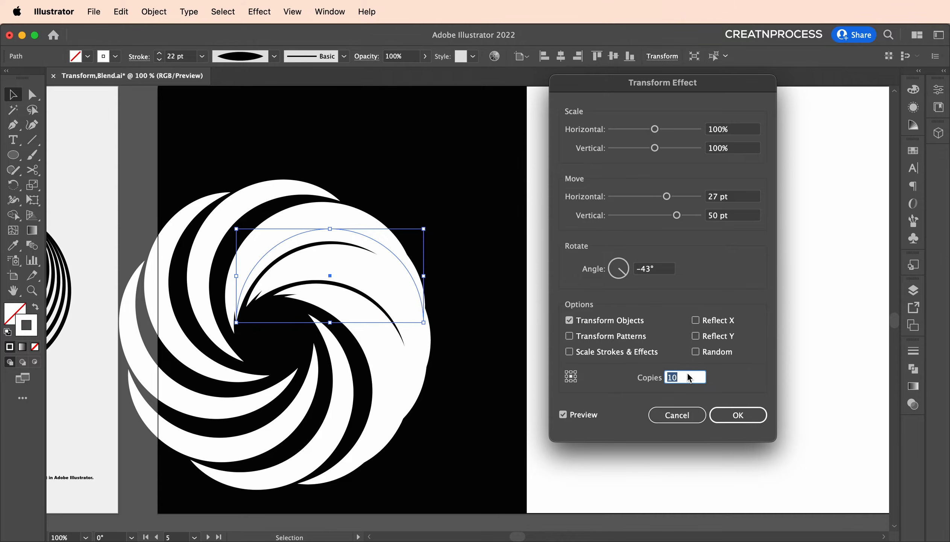
key("Down")
key("Down")
key("Down")
key("Down")
key("Down")
key("Up")
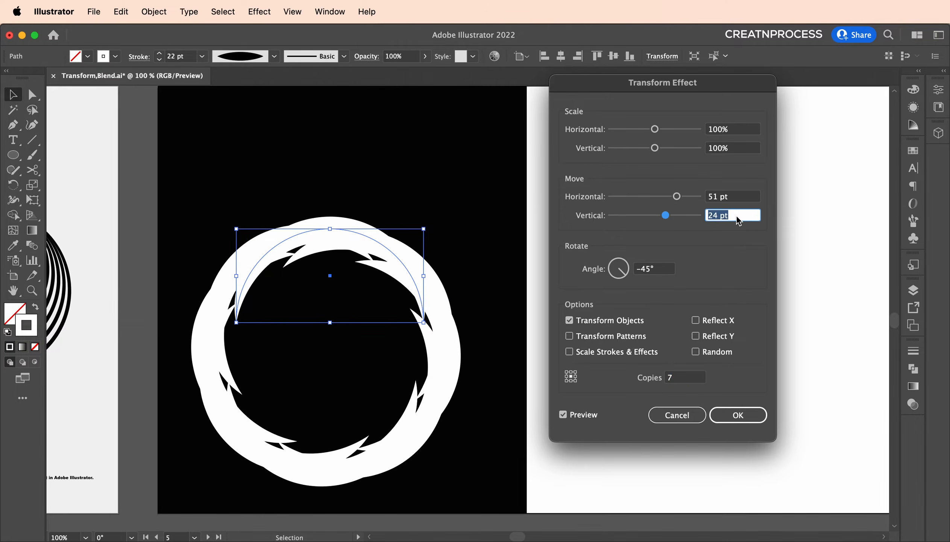
Lower the vertical move between the arc copies to -13 pt
key("Down")
key("Down")
key("Down")
key("Down")
key("Down")
key("Down")
key("Down")
key("Down")
key("Down")
key("Down")
key("Down")
key("Down")
key("Down")
key("Down")
key("Down")
key("Down")
key("Down")
key("Down")
key("Down")
key("Down")
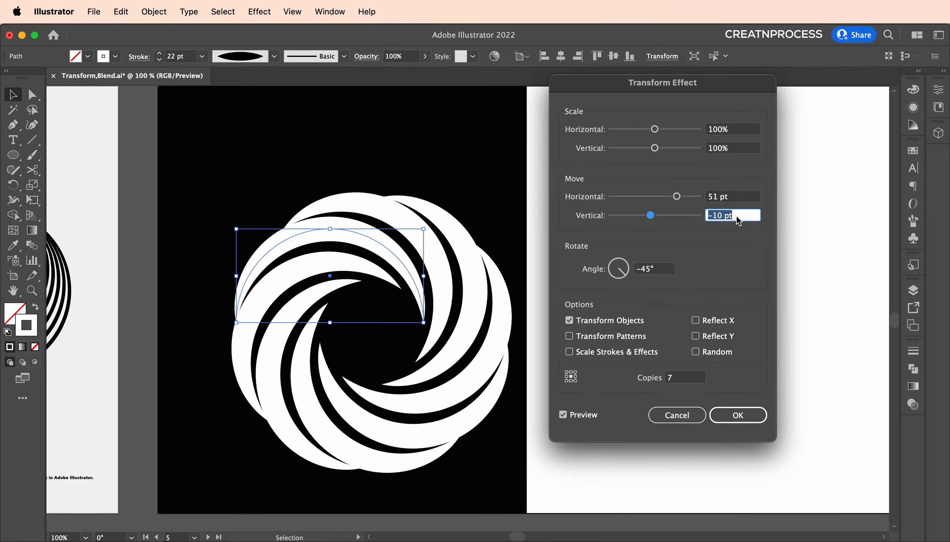
key("Down")
key("Down")
key("Down")
Raise the horizontal move between the arc copies to 57 pt
left_click(735, 196)
key("Up")
key("Up")
key("Up")
key("Up")
key("Up")
key("Up")
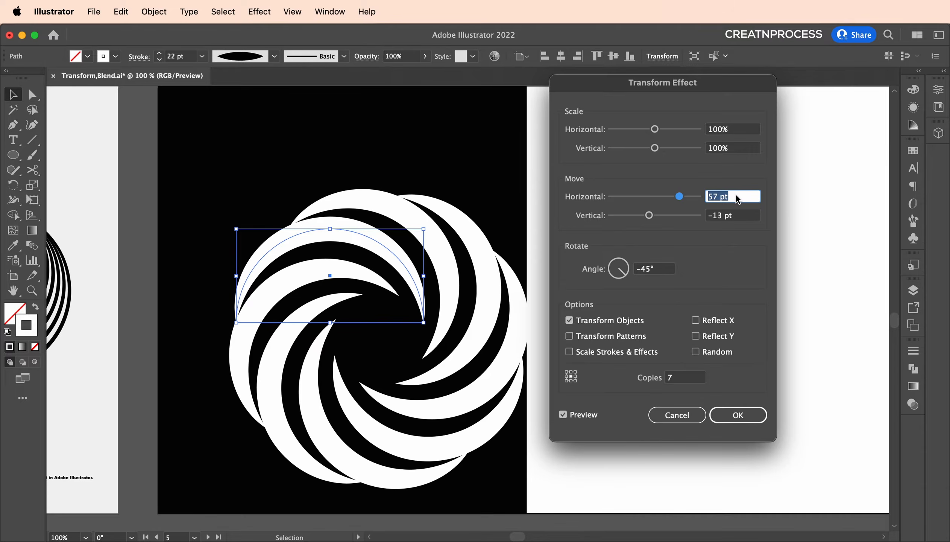
Try moves of -7 pt vertically and 53 pt horizontally between the arc copies
left_click(733, 213)
key("Up")
key("Up")
key("Up")
key("Up")
key("Up")
key("Up")
key("shift+Tab")
key("Down")
key("Down")
key("Down")
key("Down")
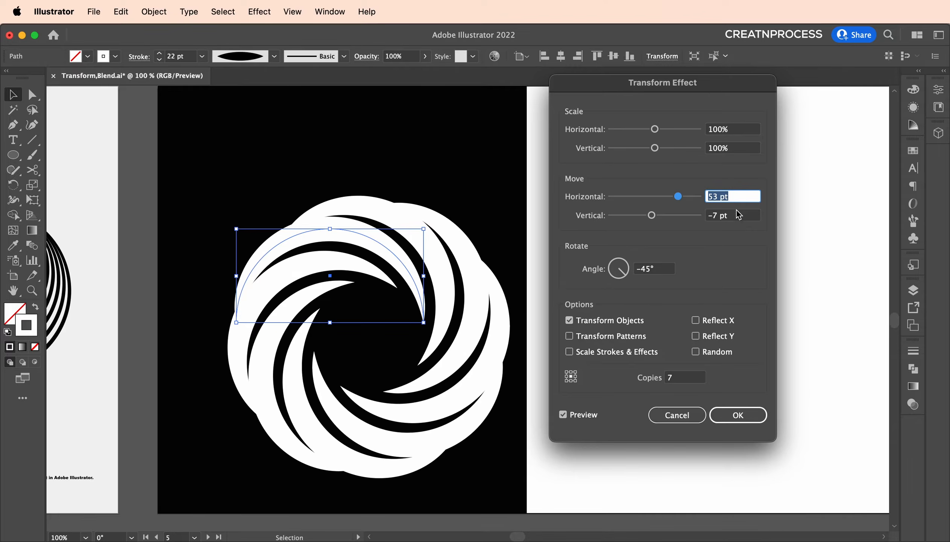
Lower the vertical move between the arc copies to -14 pt
left_click(739, 214)
key("Down")
key("Down")
key("Down")
key("Down")
key("Down")
key("Down")
key("Down")
left_click(655, 269)
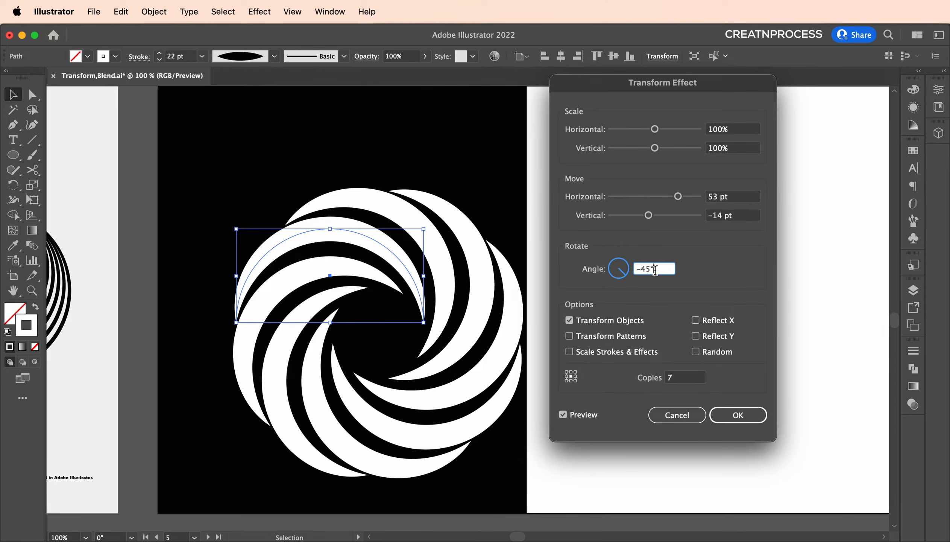
Try moves of -5 pt vertically and 56 pt horizontally between the arc copies
left_click(742, 212)
key("Up")
key("Up")
key("Up")
key("Up")
key("Up")
key("Up")
key("Up")
key("Up")
key("Up")
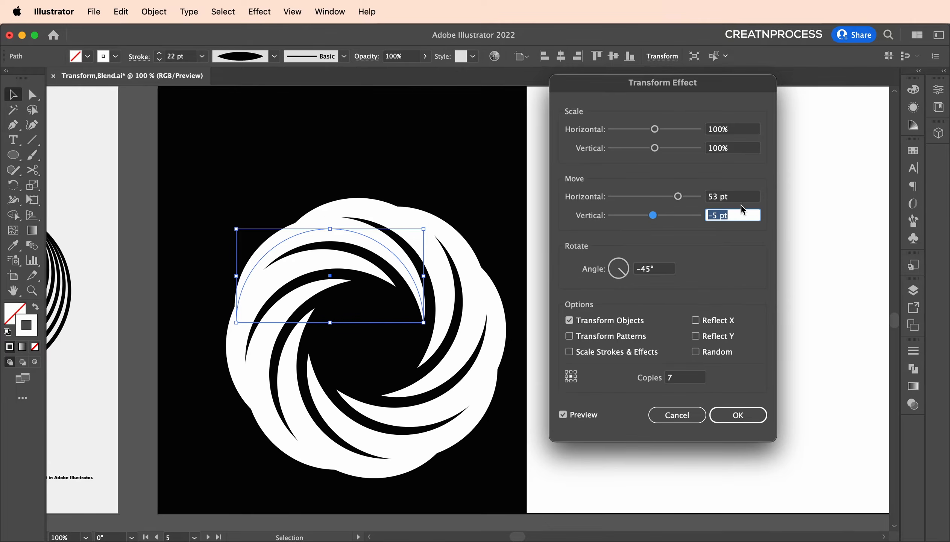
key("shift+Tab")
key("Up")
key("Up")
key("Up")
Lower the vertical move between the arc copies to -15 pt
left_click(734, 216)
key("Down")
key("Down")
key("Down")
key("Down")
key("Down")
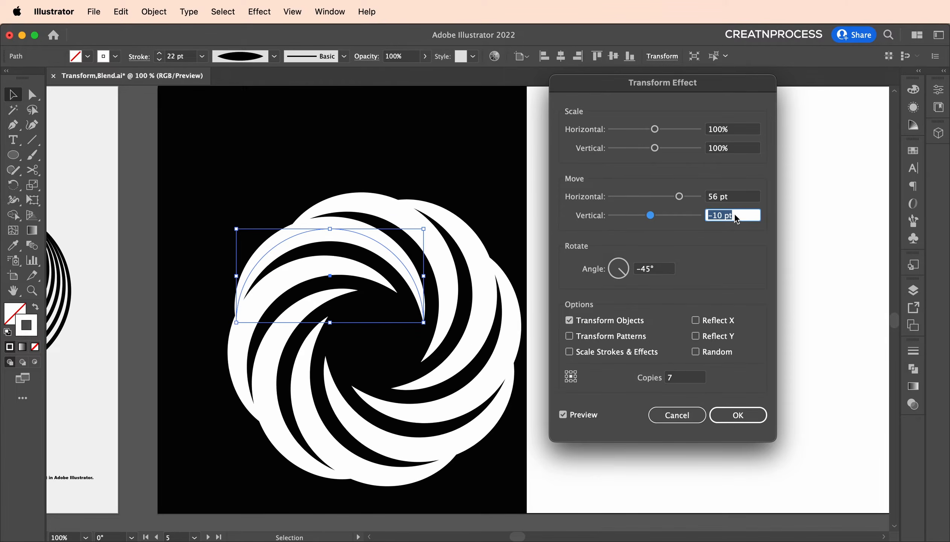
key("Down")
key("Down")
key("Down")
key("Down")
key("Down")
Set the arc copies' horizontal move to 52 pt and their vertical move to -13 pt
left_click(738, 195)
key("Up")
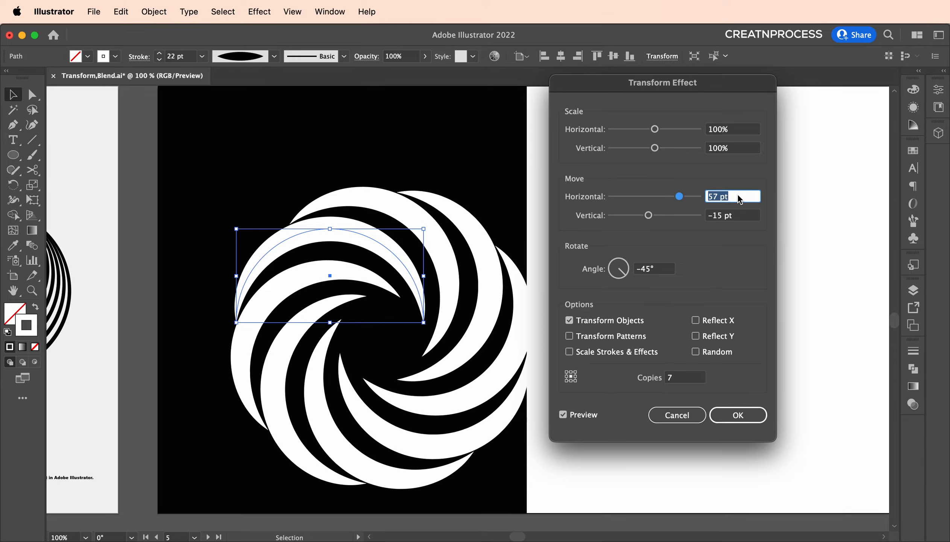
key("Down")
key("Down")
key("Down")
key("Down")
key("Down")
key("Up")
key("Up")
key("Up")
key("Up")
key("Up")
Review the move, rotation and copies values of the Transform effect and apply it to the arc
left_click(659, 270)
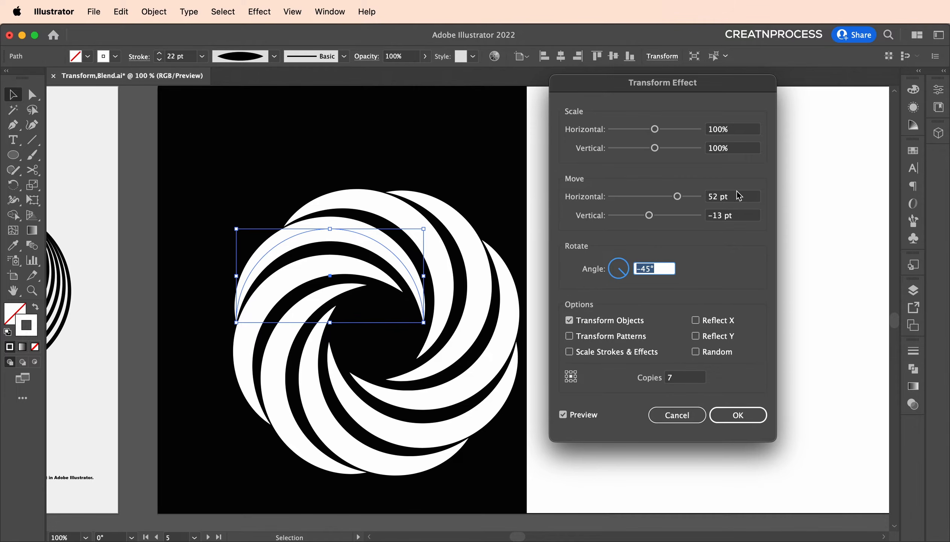
left_click(746, 201)
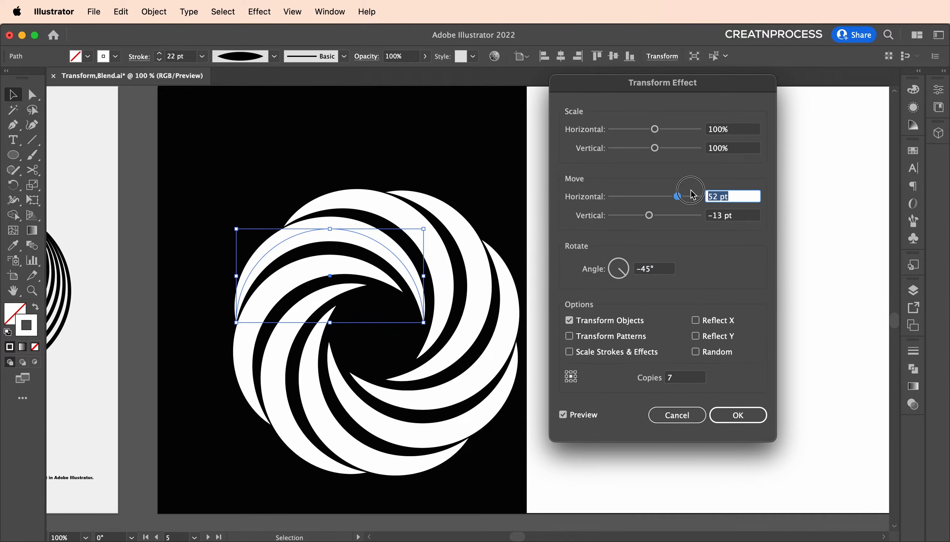
left_click(740, 220)
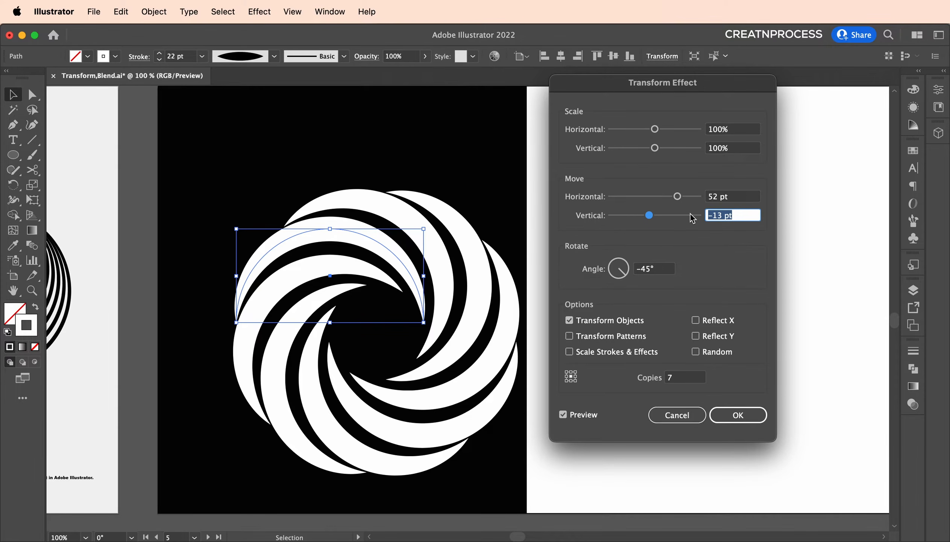
left_click(662, 273)
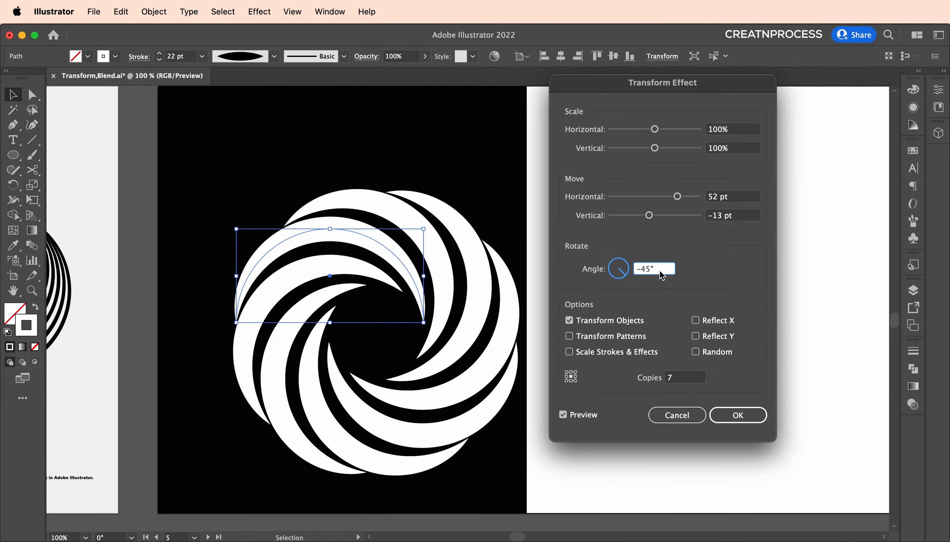
left_click(677, 378)
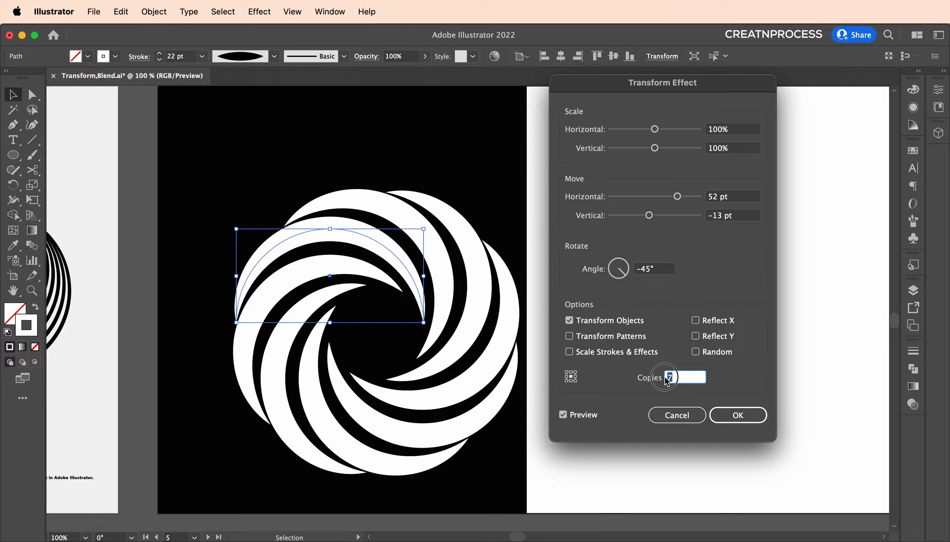
left_click(741, 417)
Select the swirl's arc on the black artboard and expand its appearance into editable shapes
scroll(493, 330, "down", 5)
left_click(542, 332)
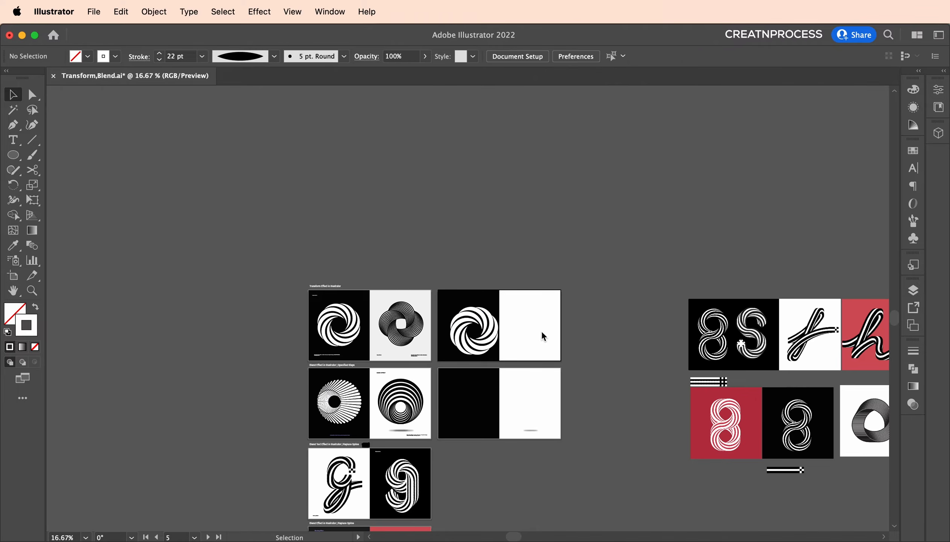
scroll(542, 336, "up", 2)
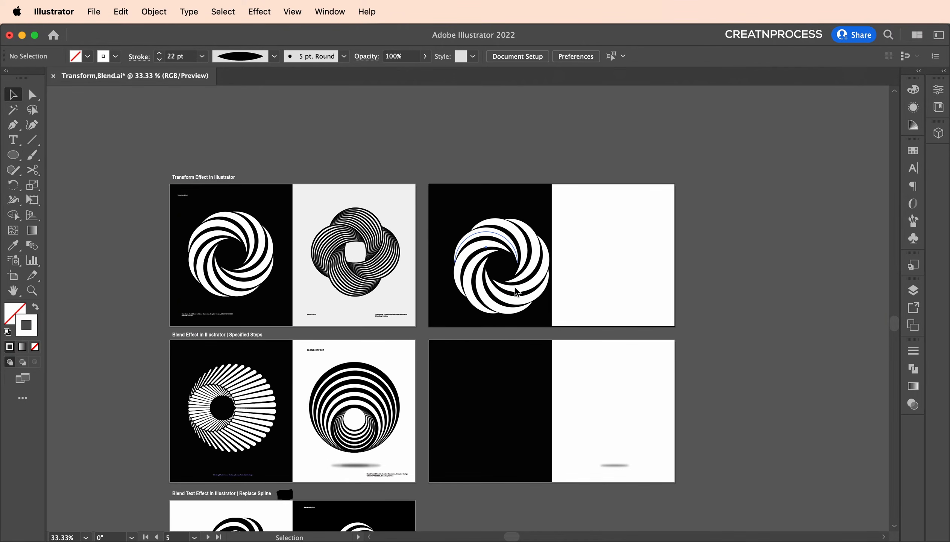
left_click(518, 262)
scroll(519, 263, "up", 2)
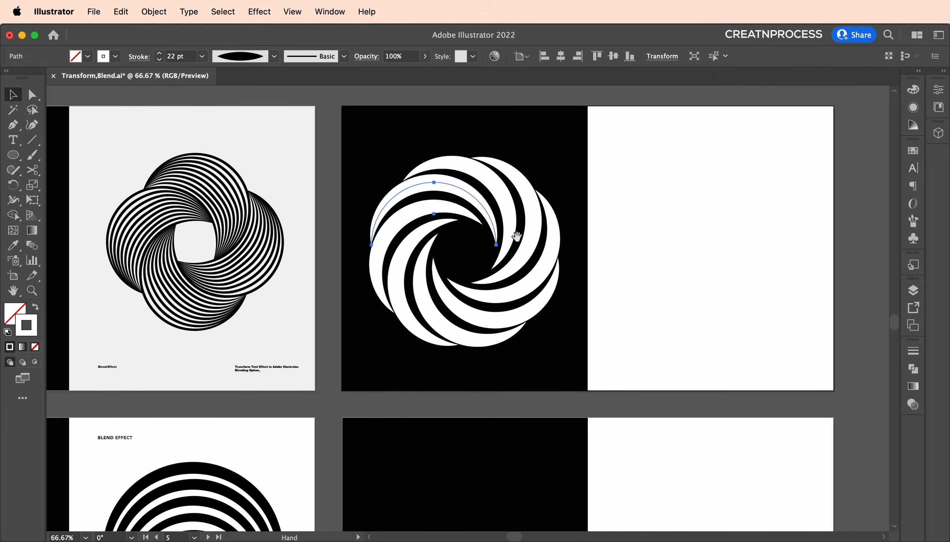
left_click_drag(516, 236, 483, 260)
left_click(154, 11)
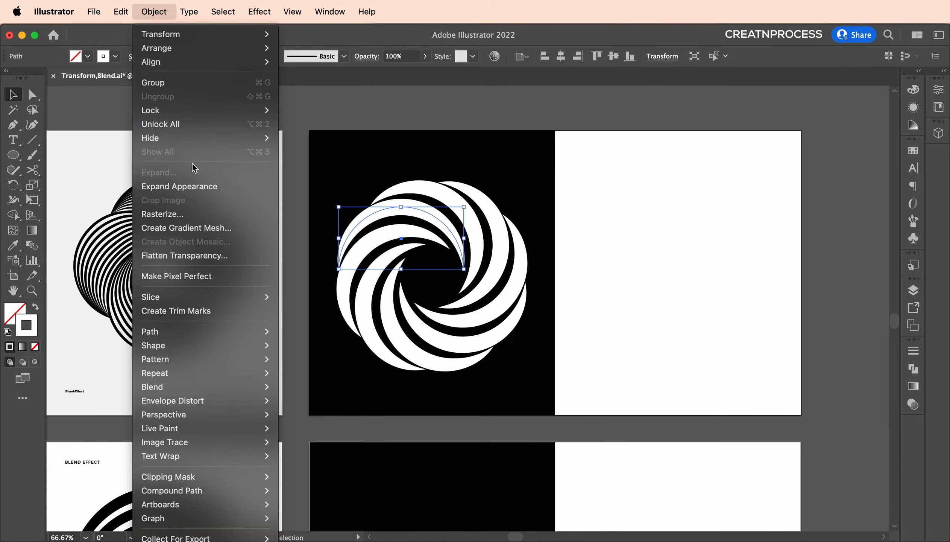
left_click(180, 186)
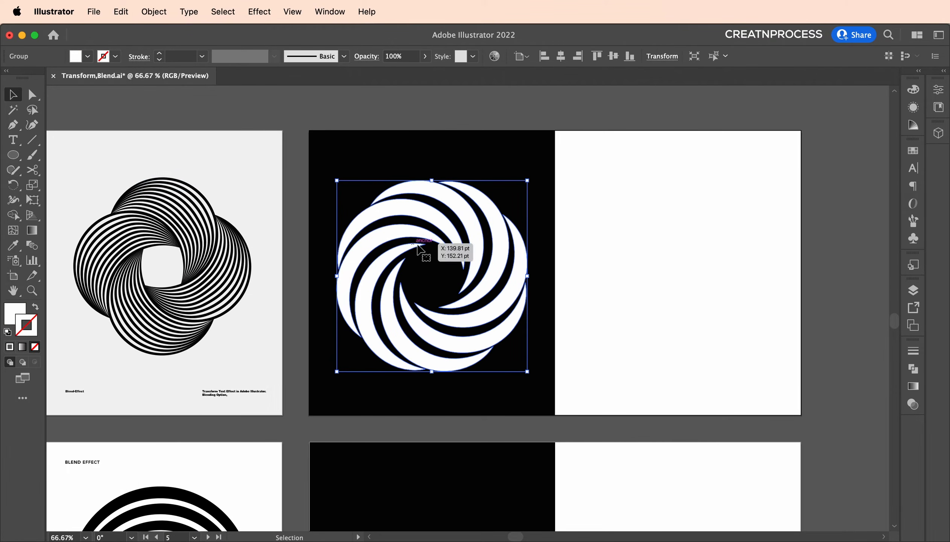
Scale the expanded swirl down slightly and position it near the centre of the black artboard
left_click_drag(526, 181, 502, 206)
left_click_drag(485, 261, 504, 251)
scroll(462, 272, "left", 5)
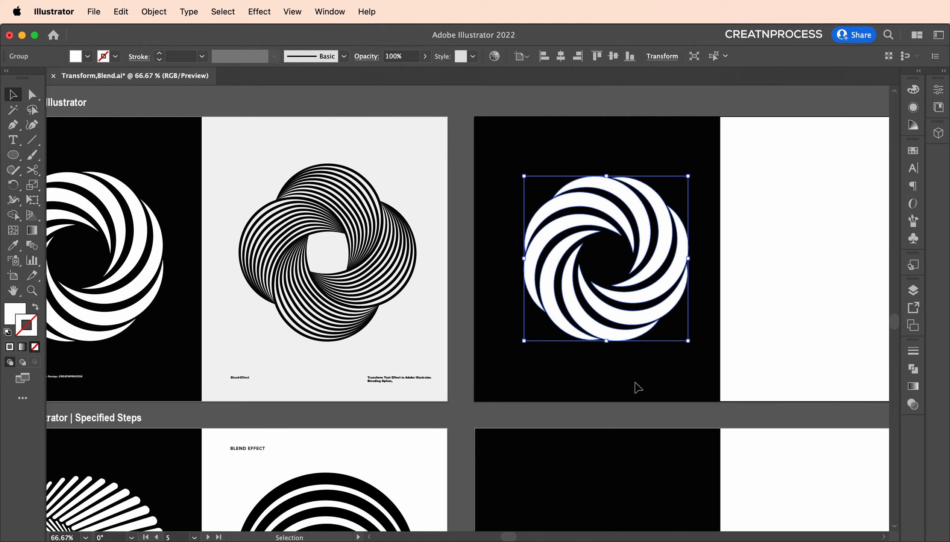
left_click(638, 388)
scroll(649, 347, "down", 1)
left_click_drag(647, 353, 628, 355)
scroll(608, 266, "up", 1)
left_click_drag(608, 265, 488, 245)
scroll(561, 275, "up", 2)
scroll(560, 275, "down", 2)
left_click_drag(498, 254, 493, 263)
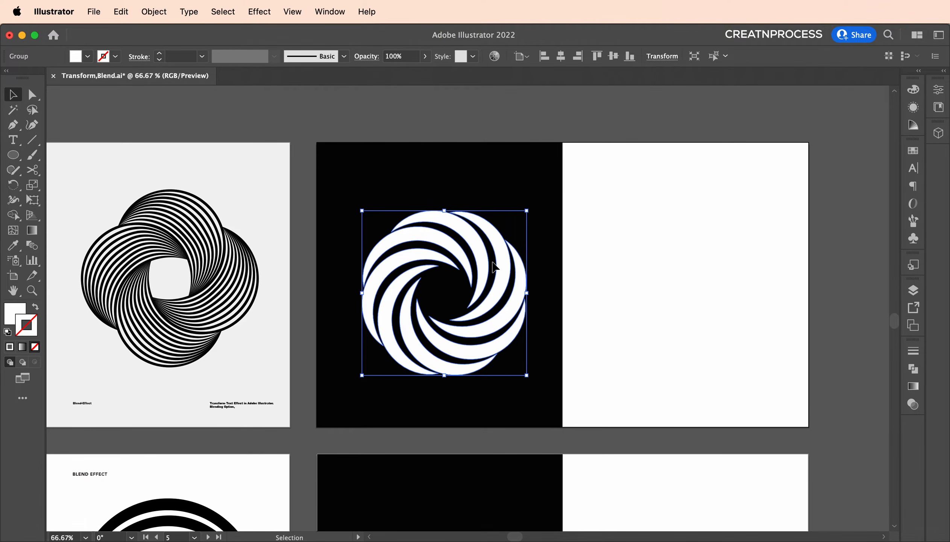
Examine the arcs of the four-lobed blend swirl on the light grey reference artboard
key("space")
left_click_drag(398, 266, 577, 269)
scroll(283, 320, "up", 2)
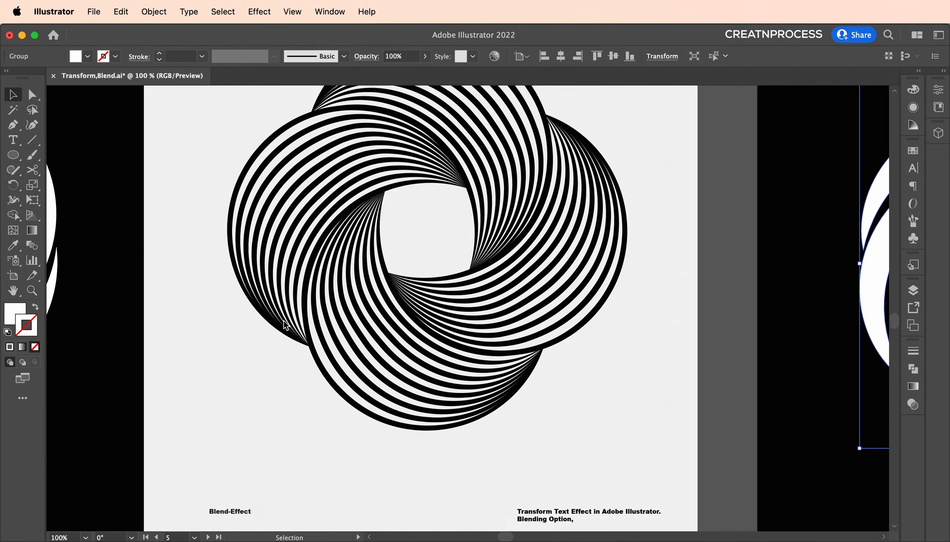
key("space")
left_click_drag(342, 292, 399, 299)
scroll(408, 306, "down", 2)
key("space")
left_click_drag(498, 302, 523, 304)
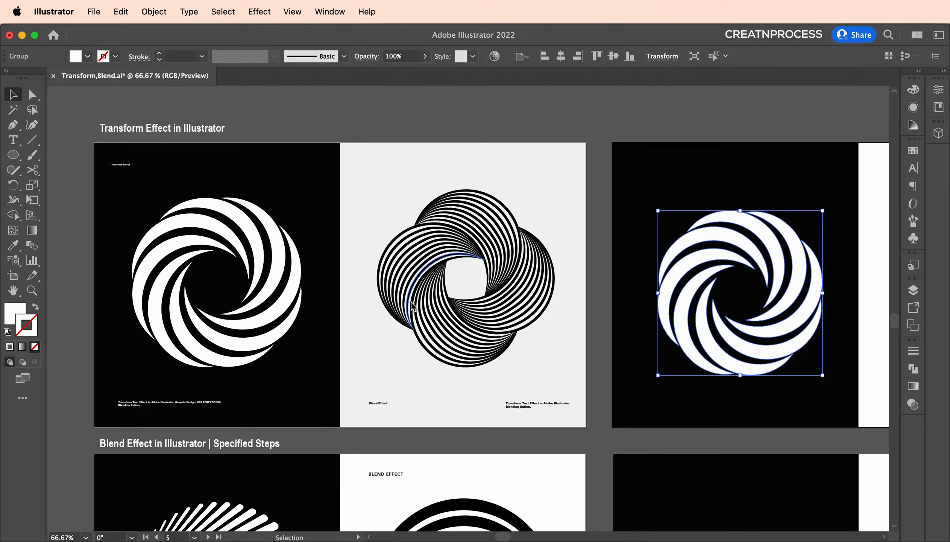
scroll(412, 302, "up", 1)
left_click_drag(475, 248, 356, 306)
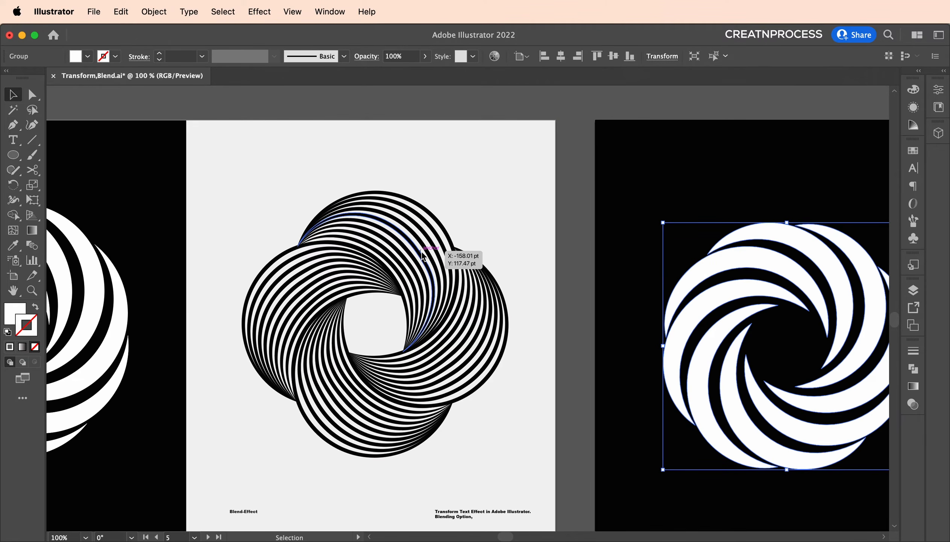
Draw a circle about 160 pt in diameter on the blank white artboard beside the swirl
left_click_drag(702, 318, 355, 311)
mouse_move(754, 301)
left_mouse_down()
mouse_move(492, 281)
mouse_move(501, 286)
left_mouse_up()
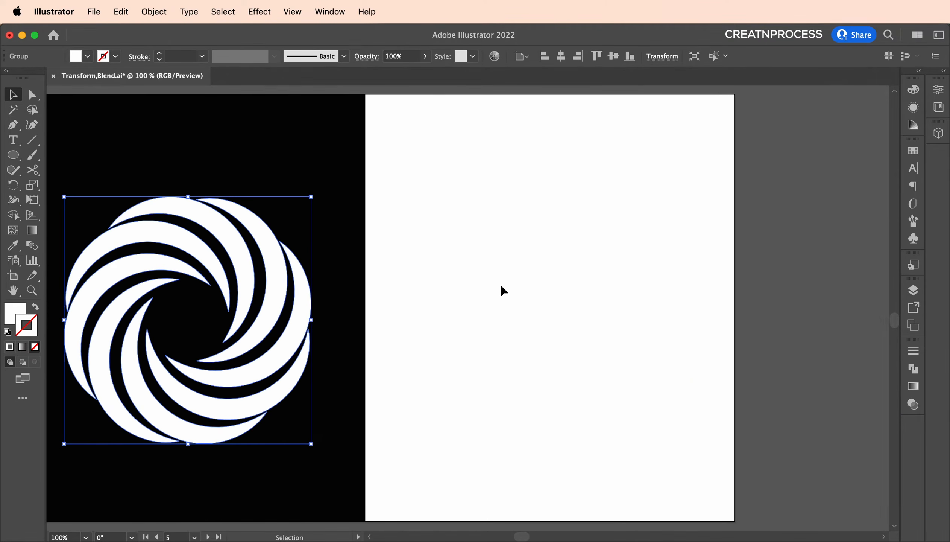
key("l")
key("super+shift+a")
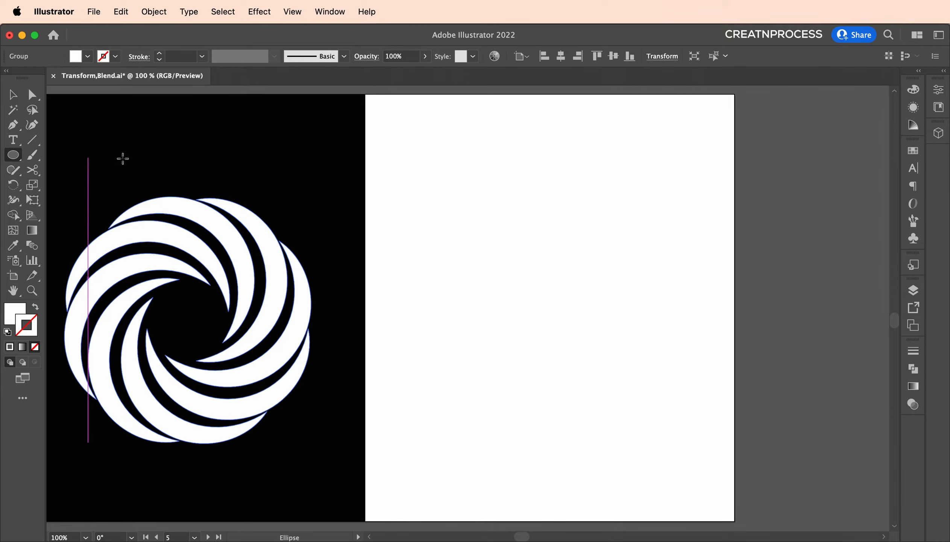
left_click_drag(530, 277, 579, 367)
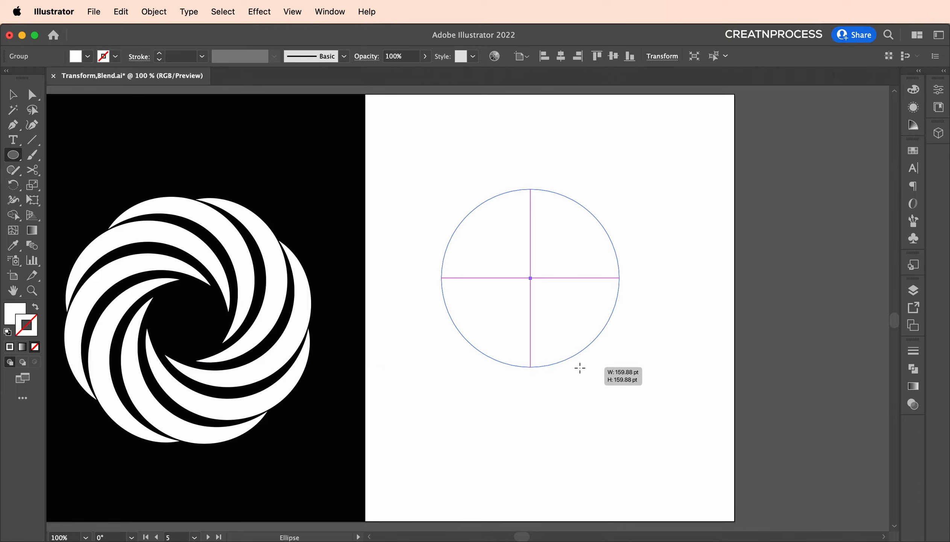
left_click(18, 99)
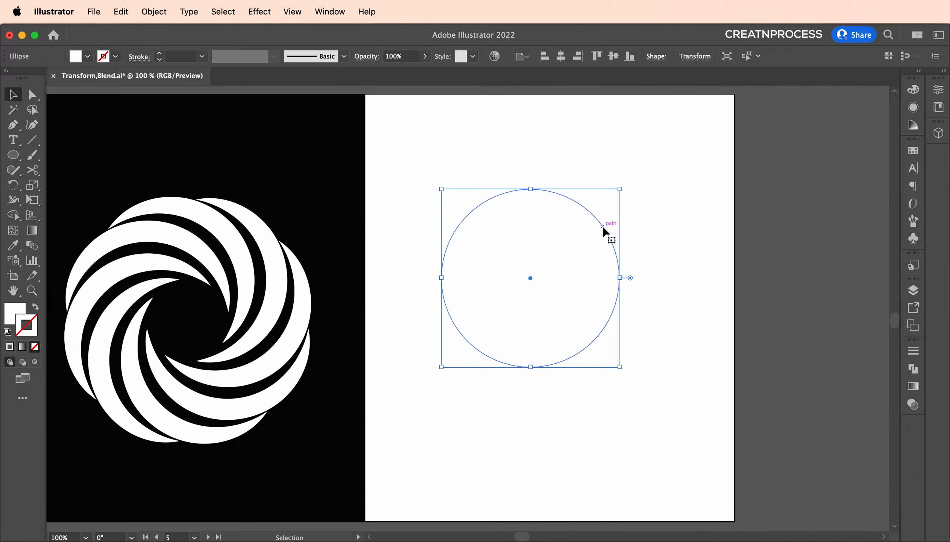
Give the circle a black stroke with no fill and move it to the horizontal centre of the white artboard
left_click(110, 57)
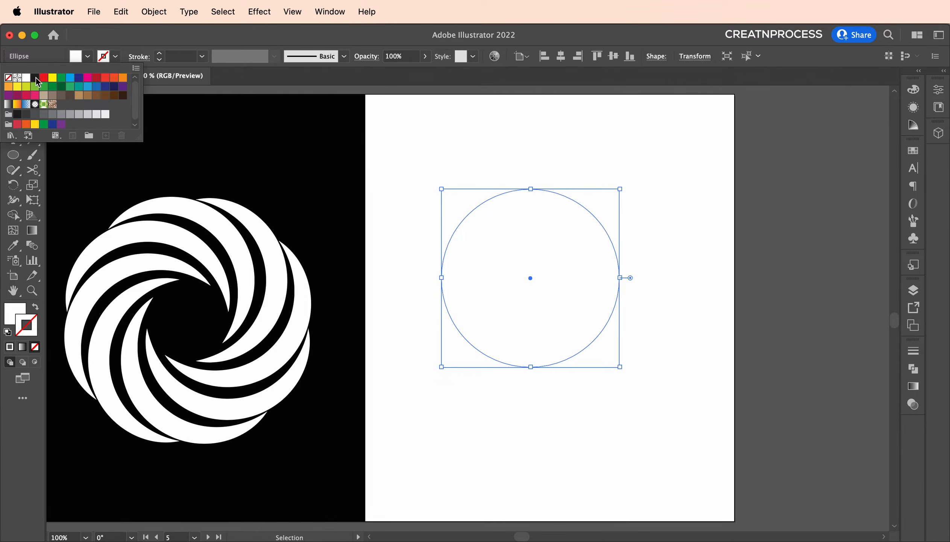
left_click(36, 78)
left_click(93, 59)
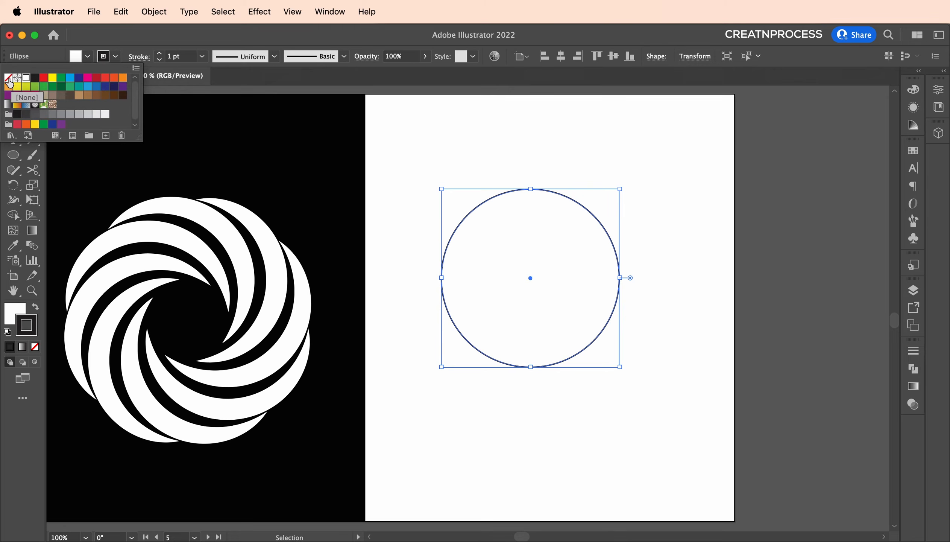
left_click(9, 81)
left_click_drag(599, 226, 623, 222)
Duplicate the circle straight down so that the copy overlaps the lower part of the original
scroll(621, 218, "down", 1)
left_click_drag(375, 282, 554, 282)
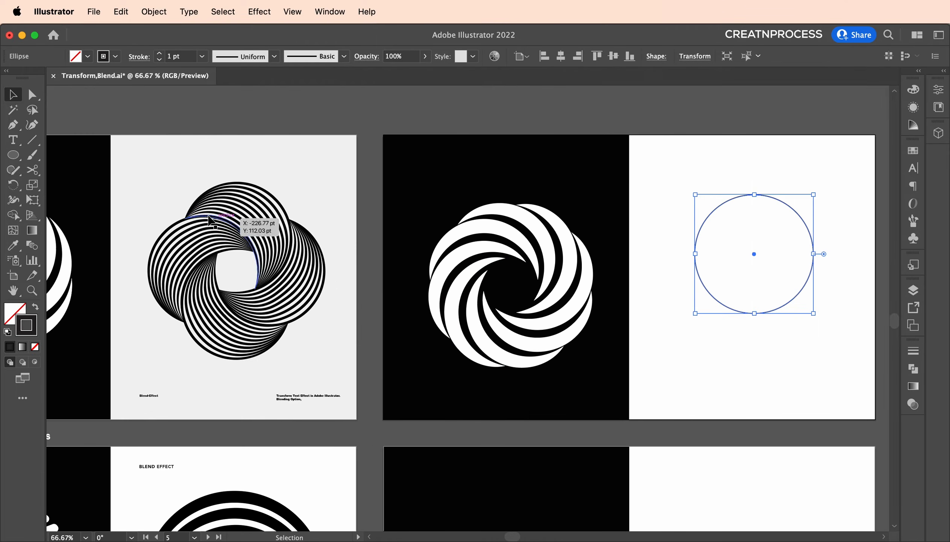
left_click_drag(654, 272, 419, 248)
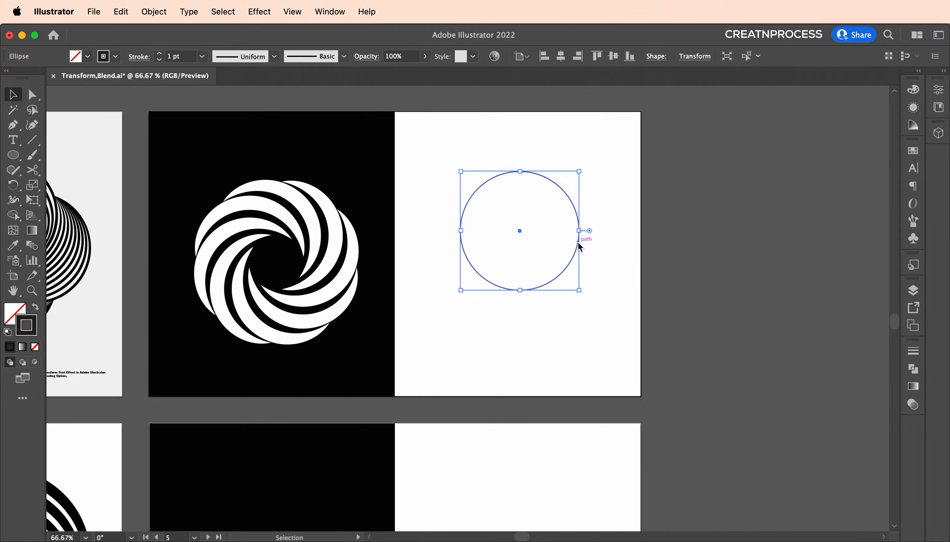
left_click_drag(578, 243, 582, 306)
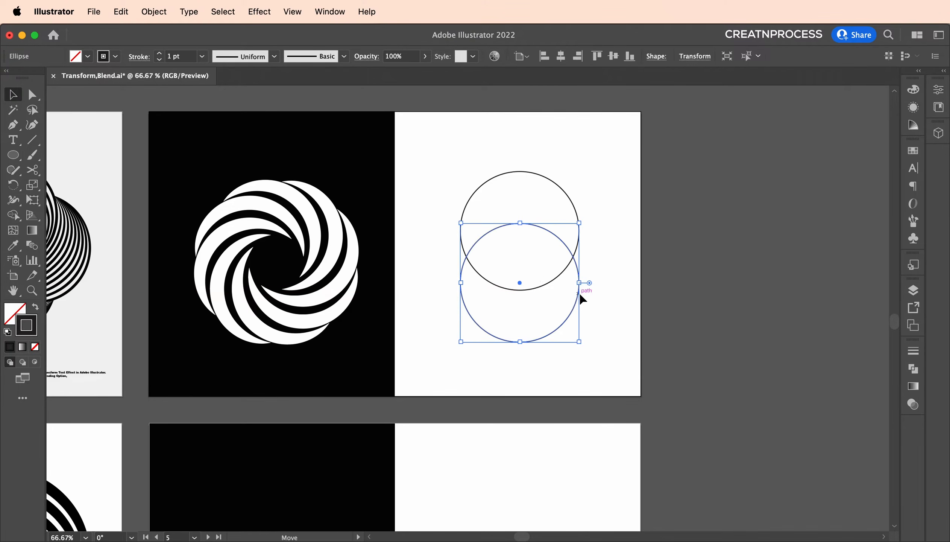
Subtract the lower circle from the upper one with Pathfinder Minus Front and move the resulting crescent slightly down the white artboard
scroll(581, 260, "up", 1)
left_click(567, 187, "shift")
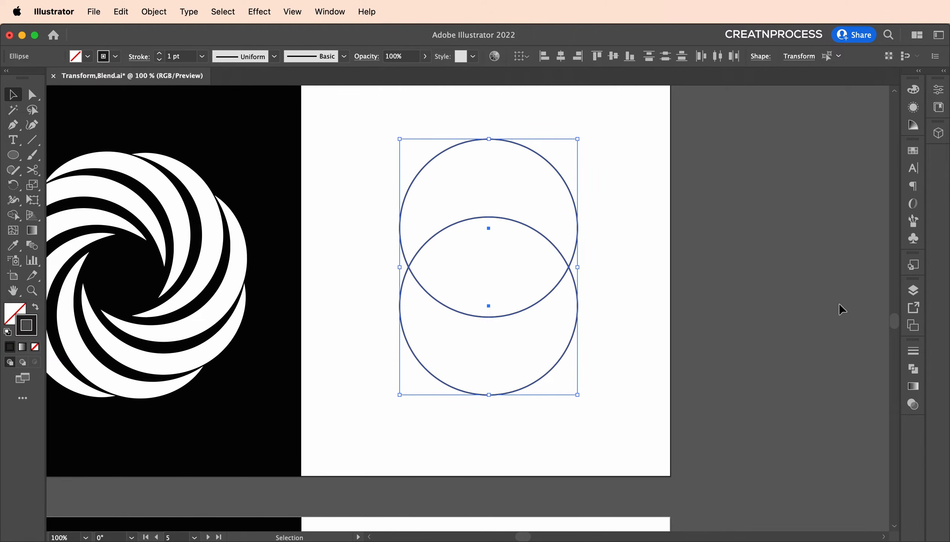
left_click(915, 366)
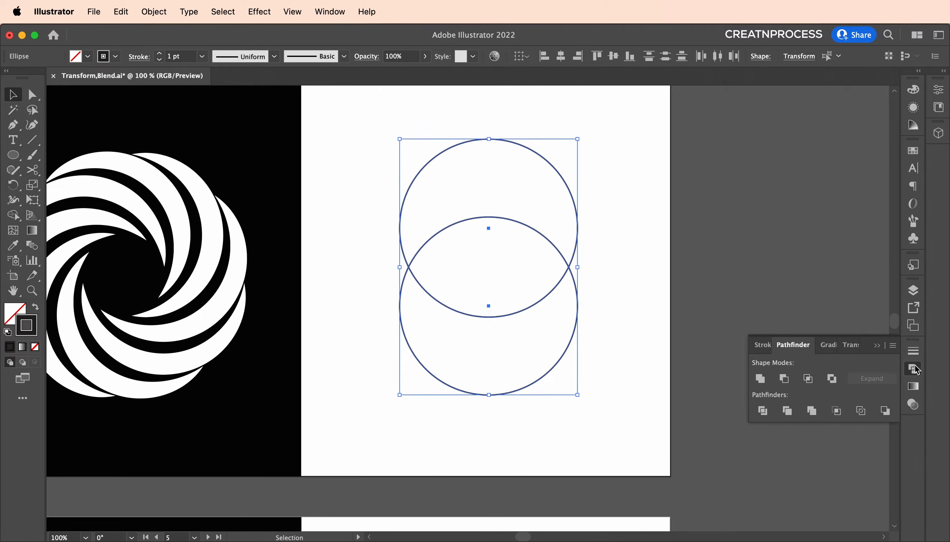
left_click(914, 368)
left_click(330, 12)
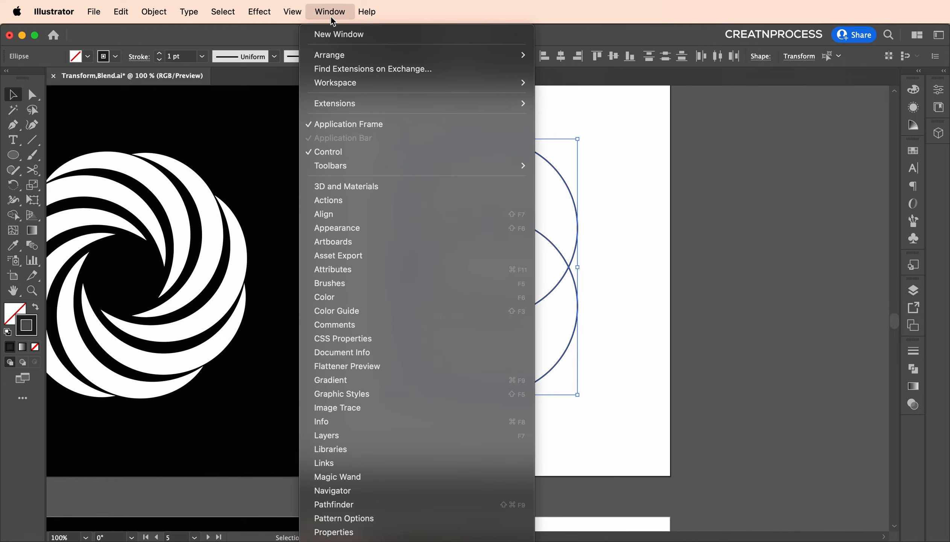
left_click(345, 507)
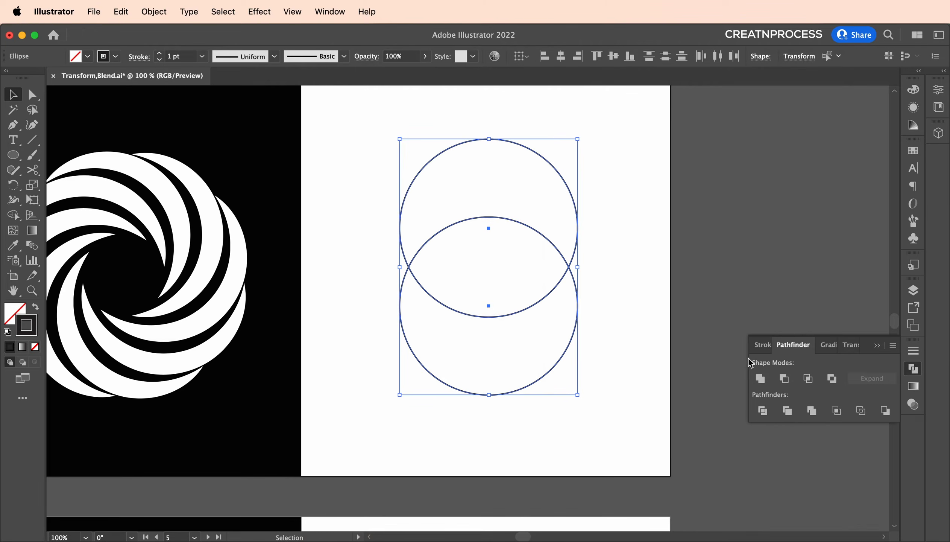
left_click(784, 381)
left_click(585, 323)
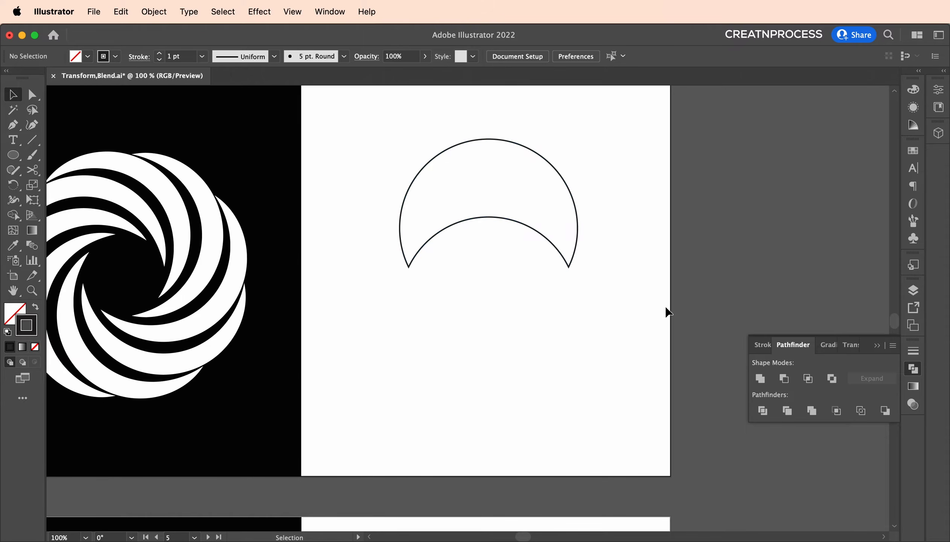
left_click_drag(575, 254, 580, 289)
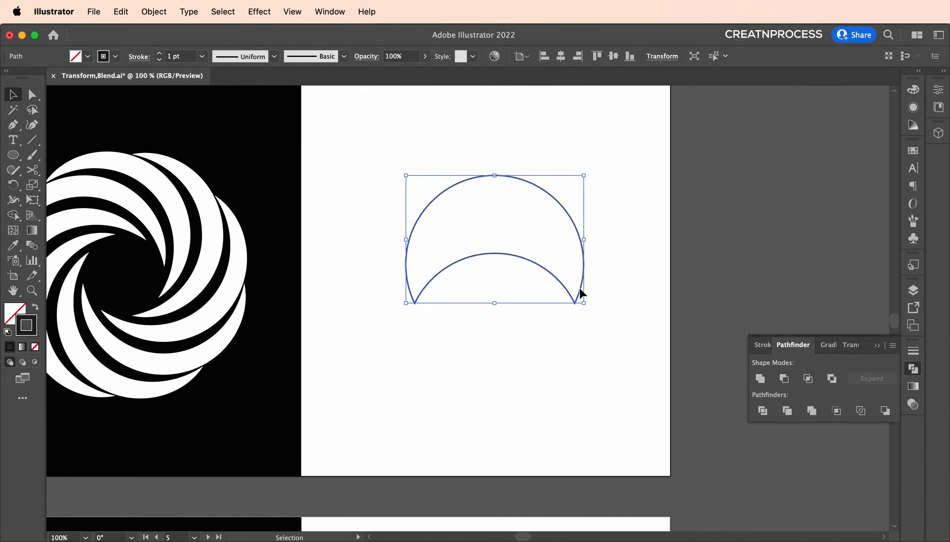
Cut the crescent at its two lower tips with the Scissors tool to separate the outer and inner arcs
scroll(581, 293, "left", 10)
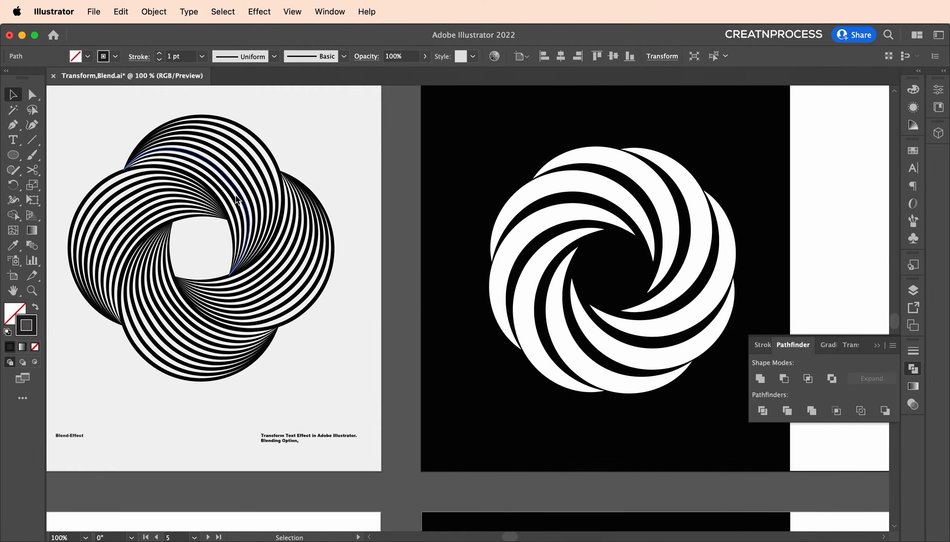
scroll(346, 219, "right", 11)
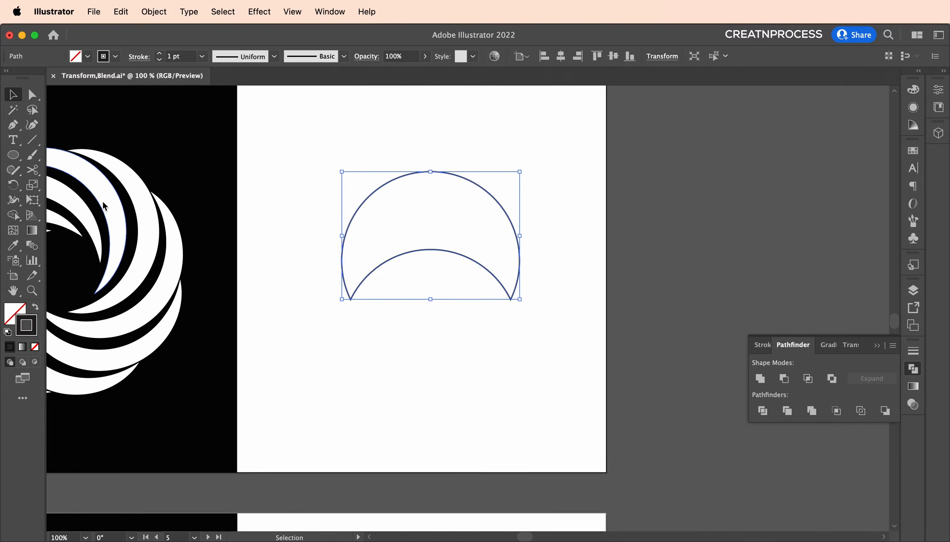
key("c")
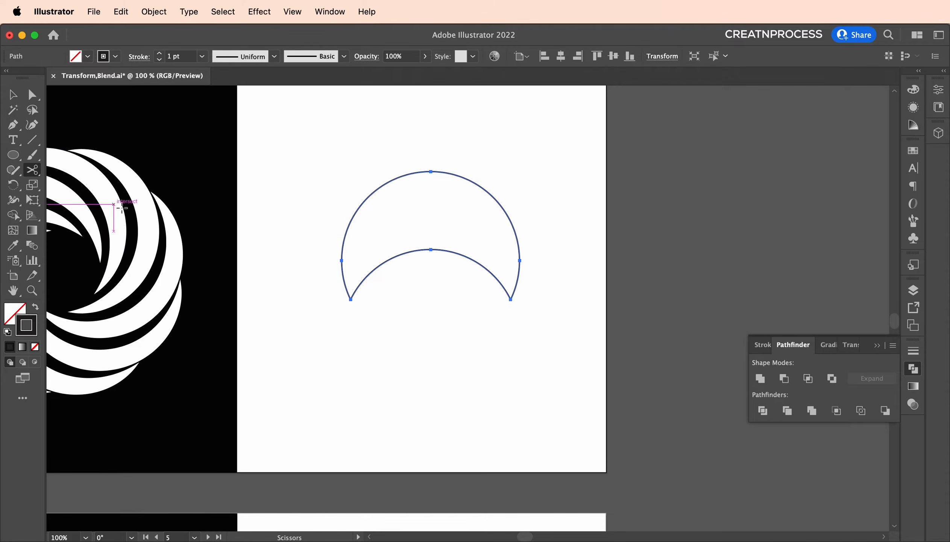
left_click(351, 298)
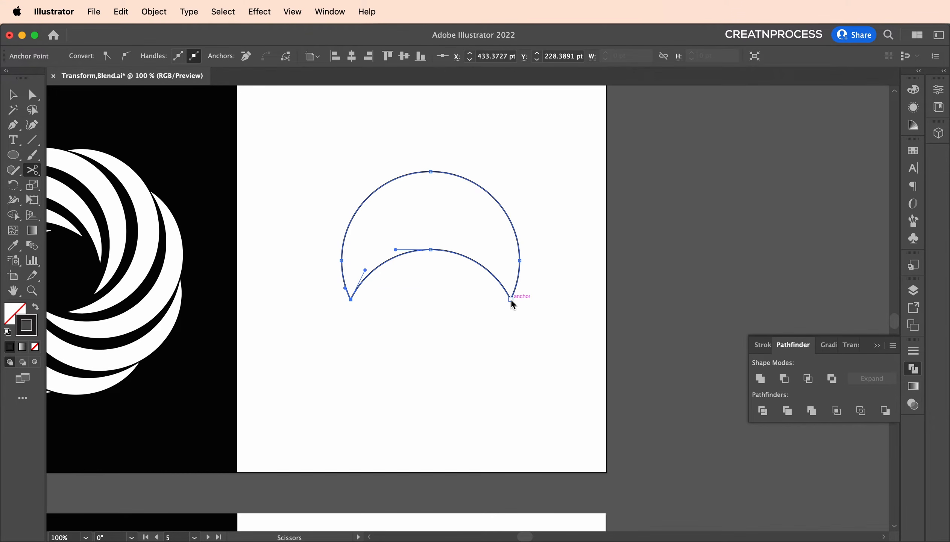
left_click(511, 300)
left_click(13, 94)
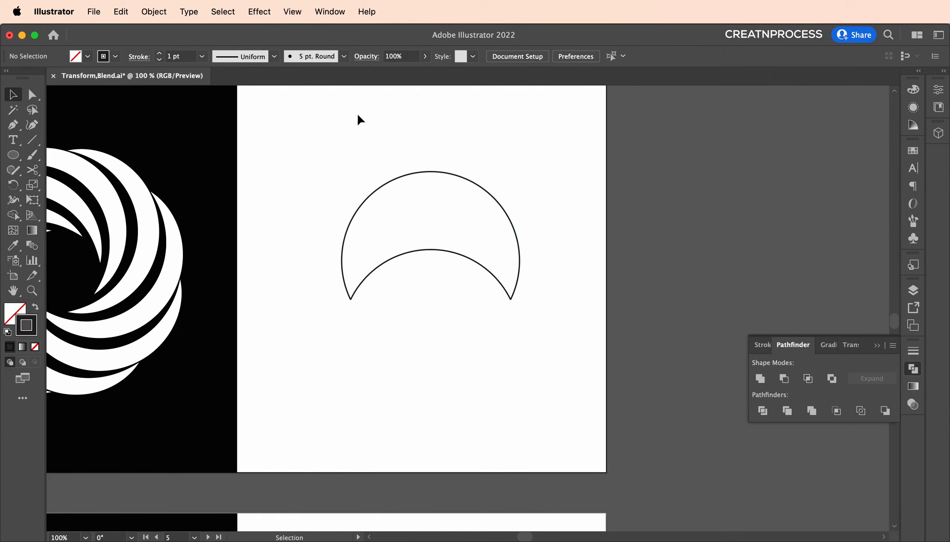
Select both arcs and give them a 5 pt stroke with the lens-shaped width profile that tapers at both ends
left_click_drag(363, 117, 437, 206)
left_click(421, 250)
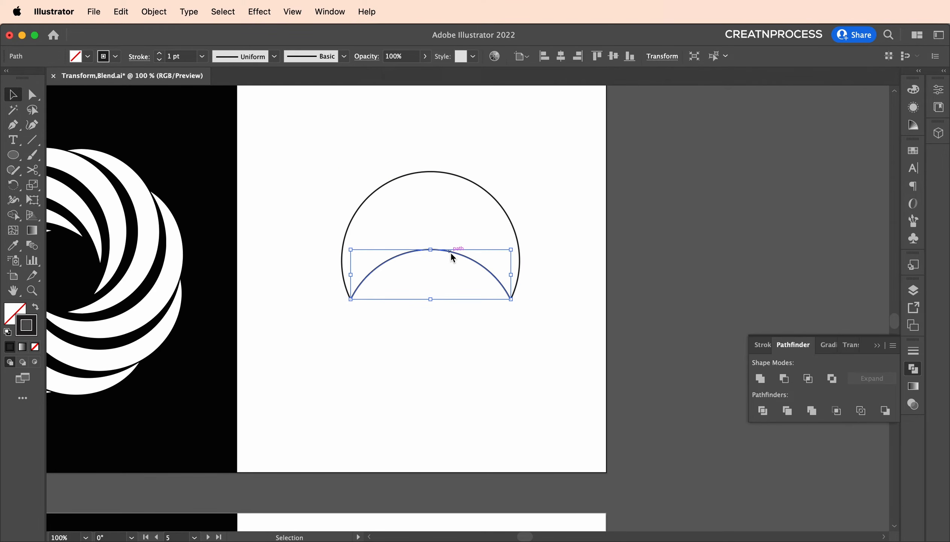
left_click(522, 189)
left_click_drag(422, 281, 420, 286)
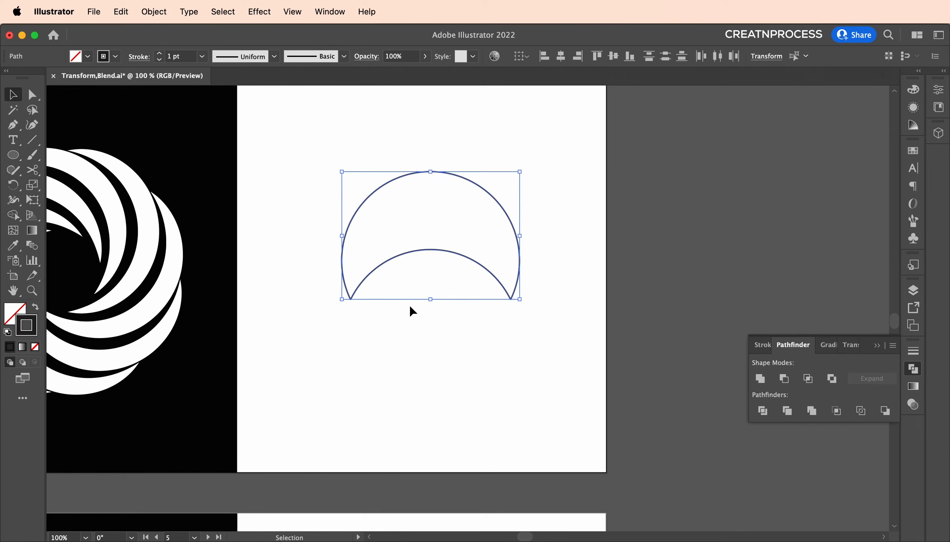
left_click(181, 56)
type("5")
key("Return")
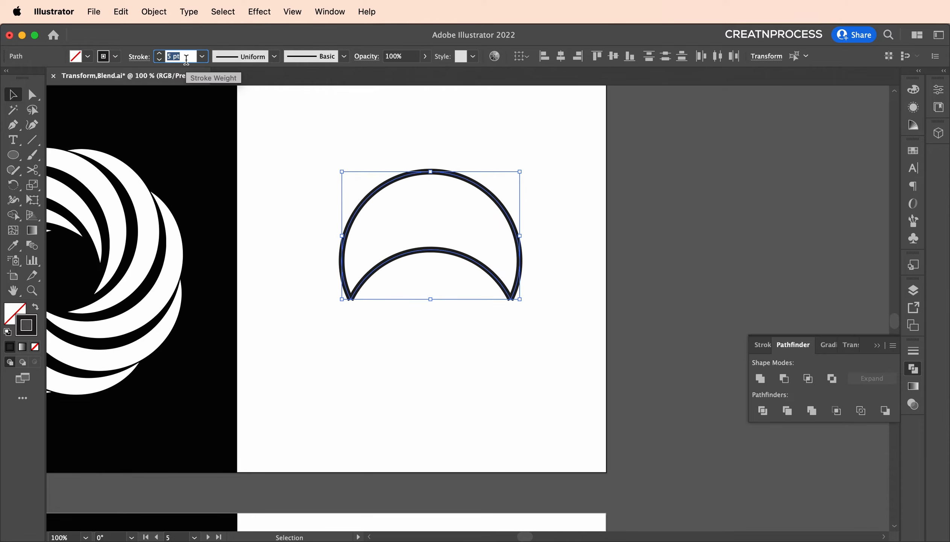
left_click(274, 56)
left_click(266, 98)
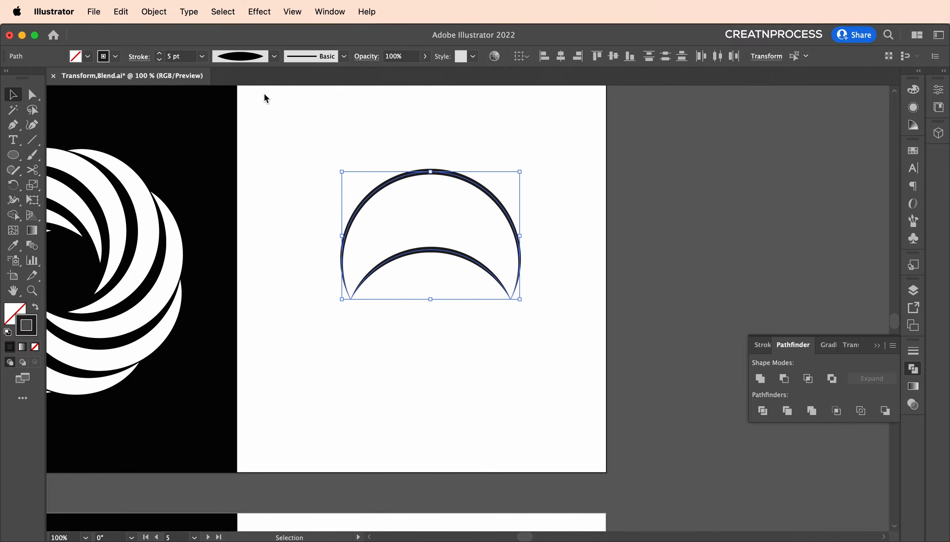
Reduce the stroke weight of both tapered arcs to 4 pt
scroll(492, 290, "up", 2)
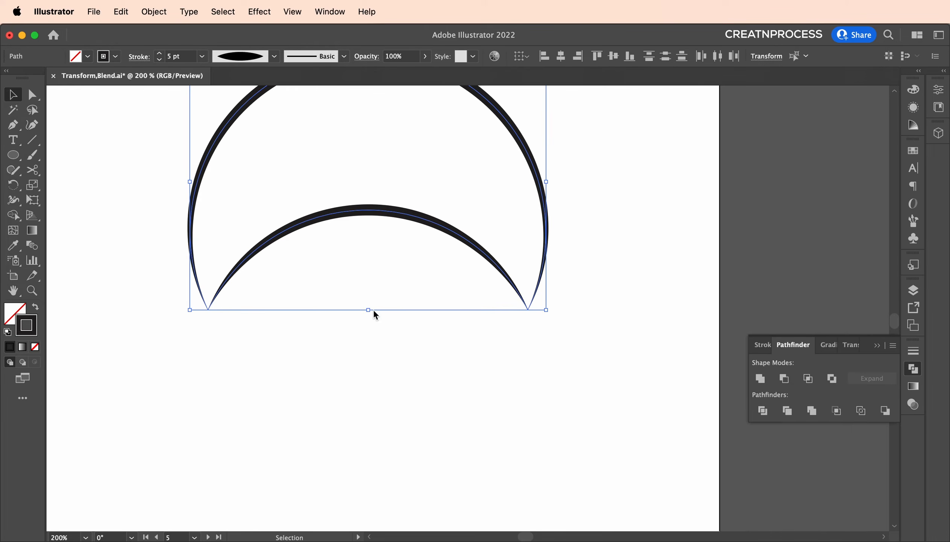
scroll(412, 325, "down", 1)
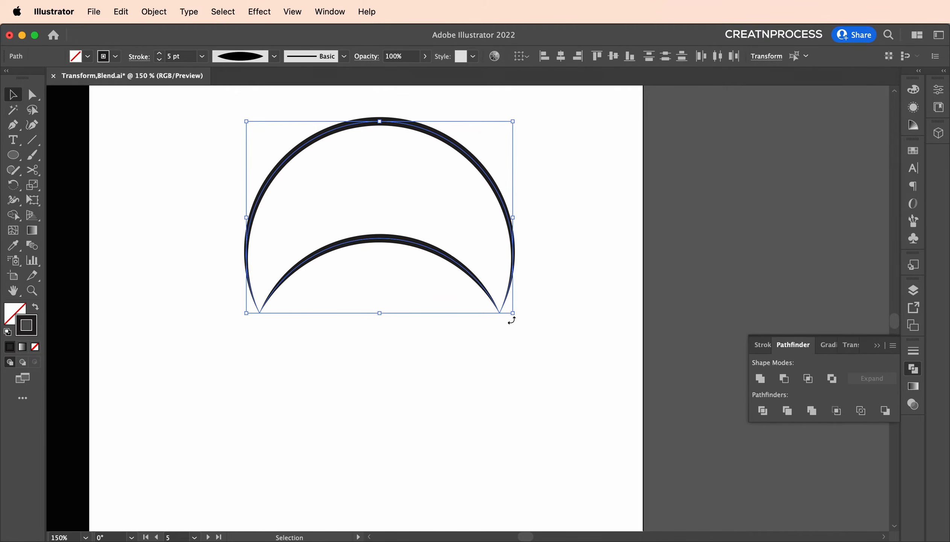
scroll(449, 304, "down", 4)
scroll(528, 273, "up", 2)
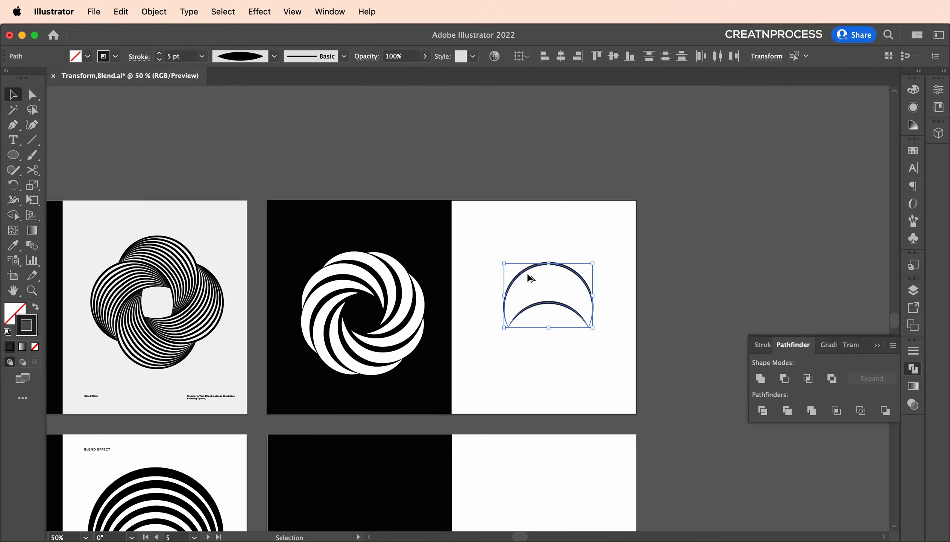
left_click_drag(417, 274, 317, 224)
scroll(415, 220, "up", 1)
left_click(178, 56)
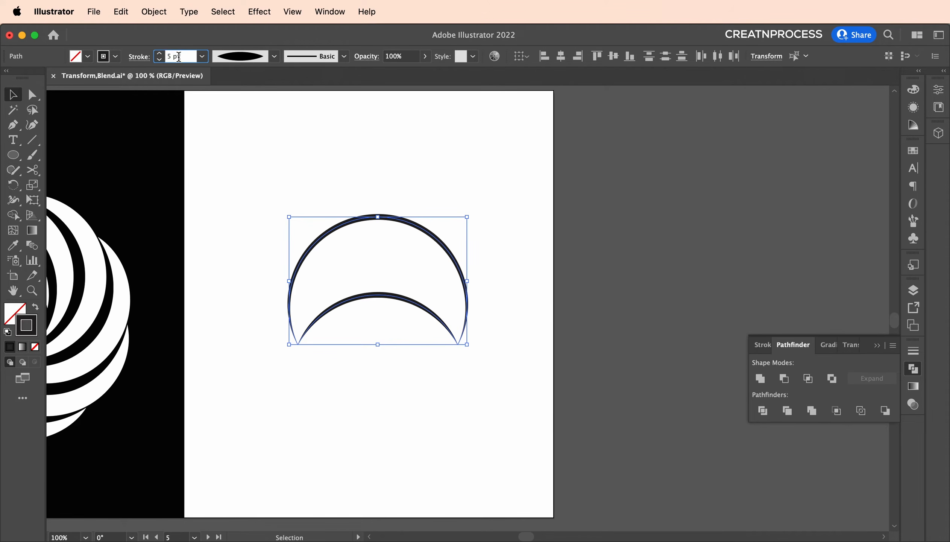
key("Down")
left_click(424, 177)
Blend the outer arc with the inner arc using the Blend tool
left_click(341, 309)
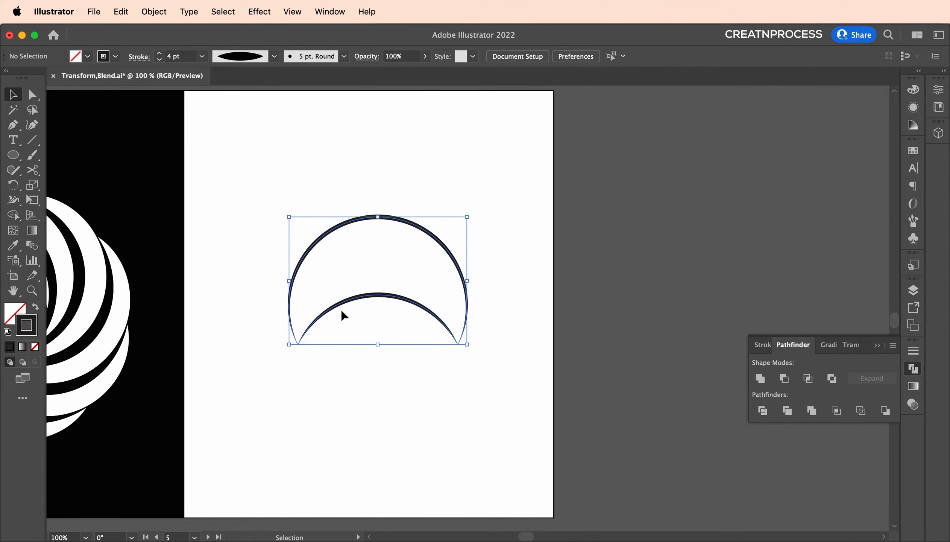
left_click(36, 249)
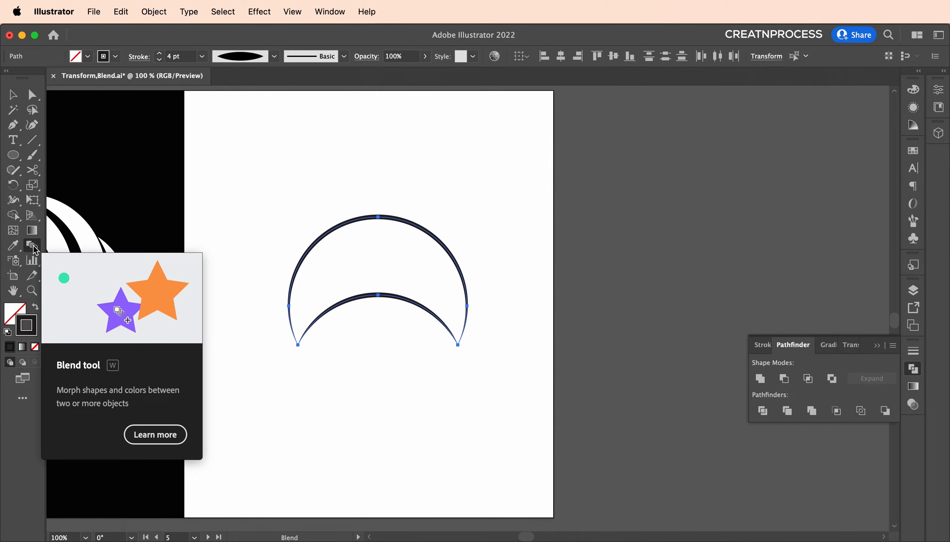
left_click(333, 227)
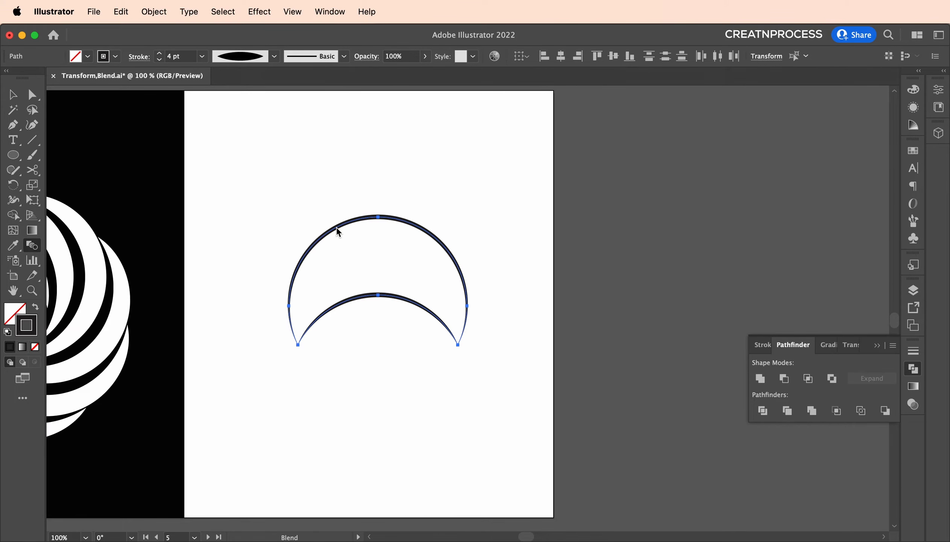
left_click(353, 297)
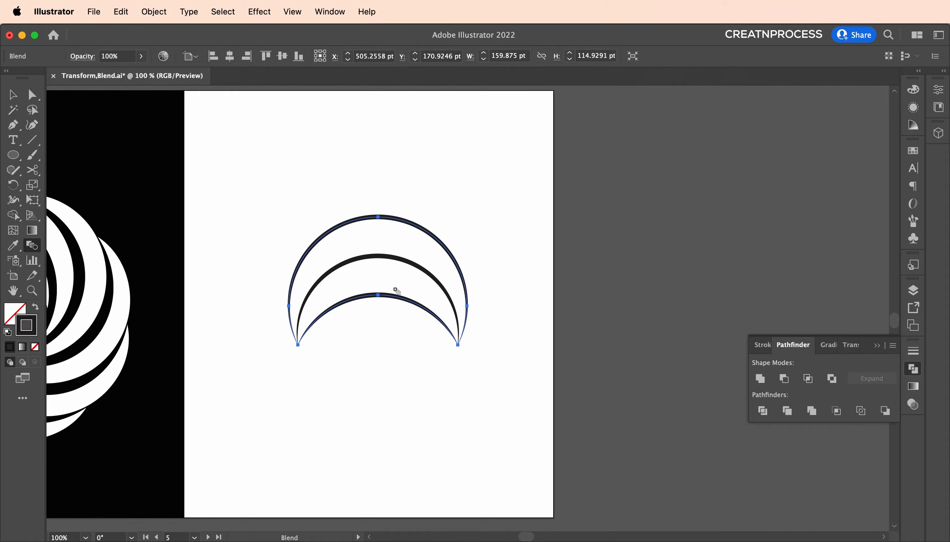
Open the blend options for the two arcs and set the spacing to Specified Steps
double_click(32, 247)
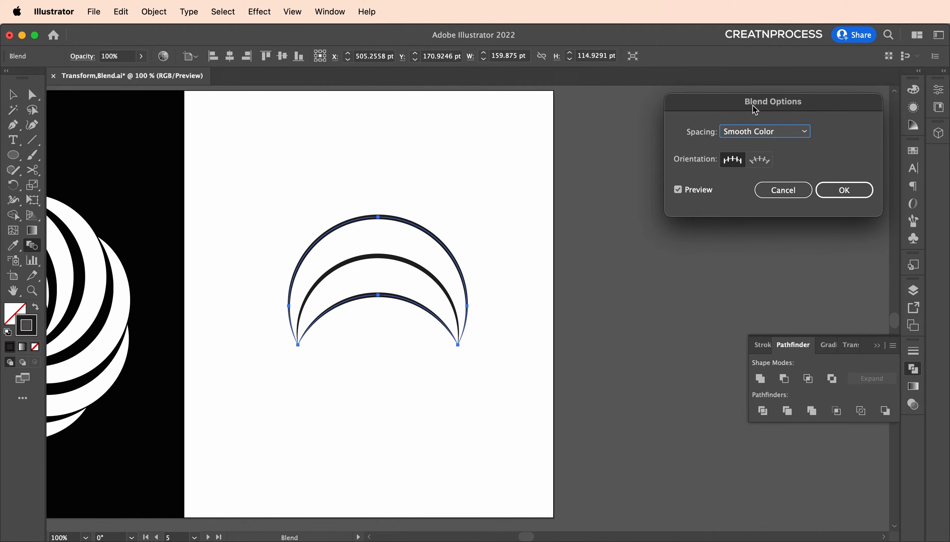
left_click(782, 190)
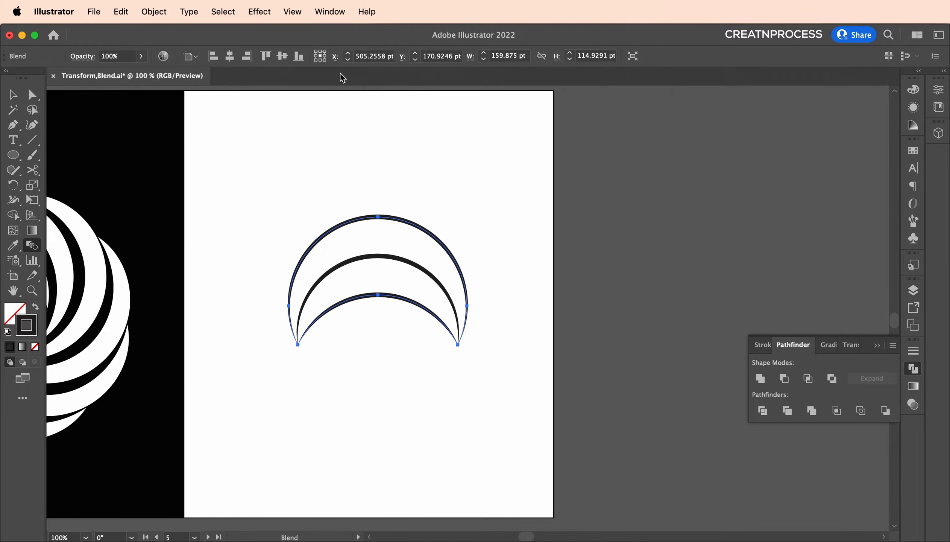
left_click(158, 15)
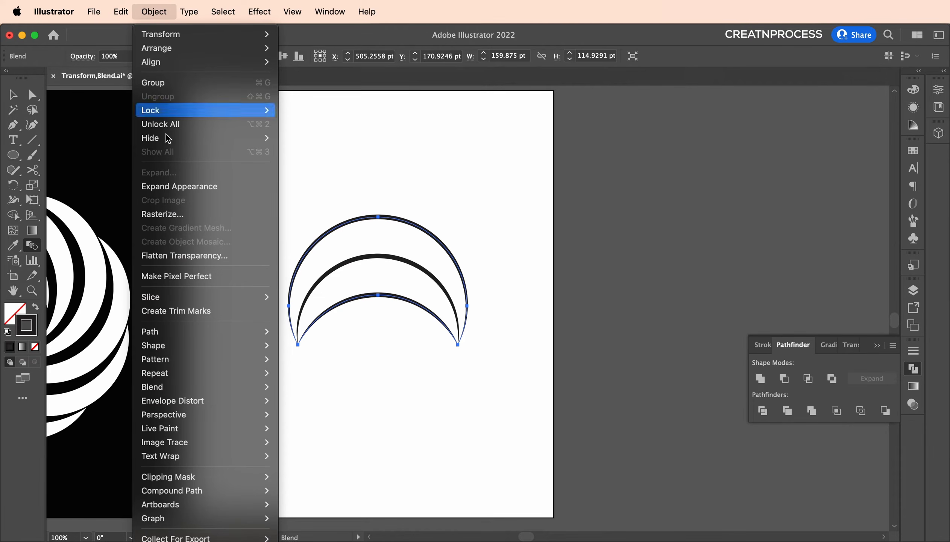
mouse_move(213, 393)
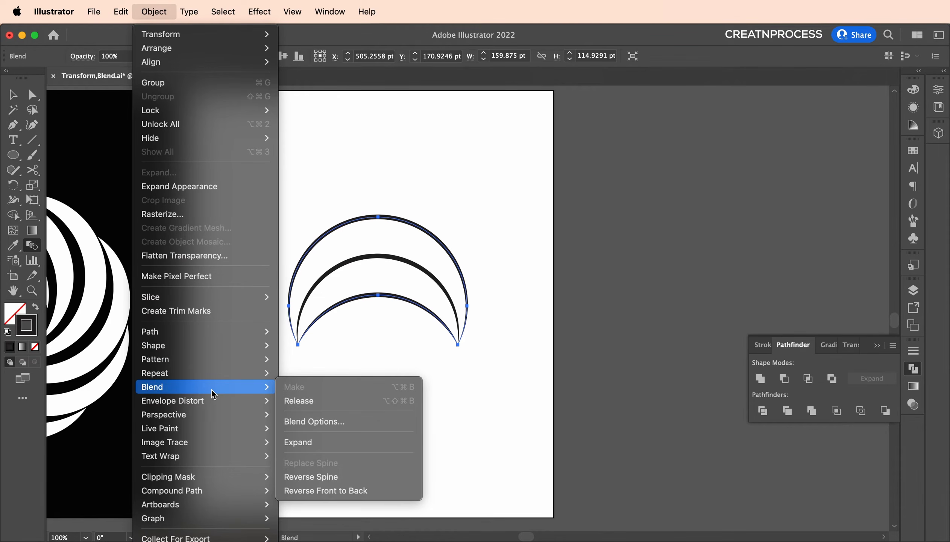
left_click(316, 422)
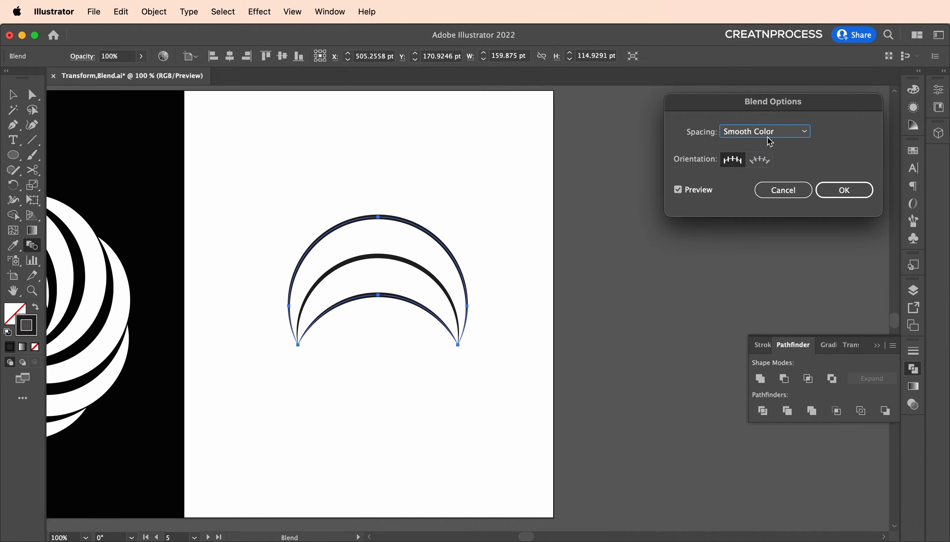
left_click(770, 136)
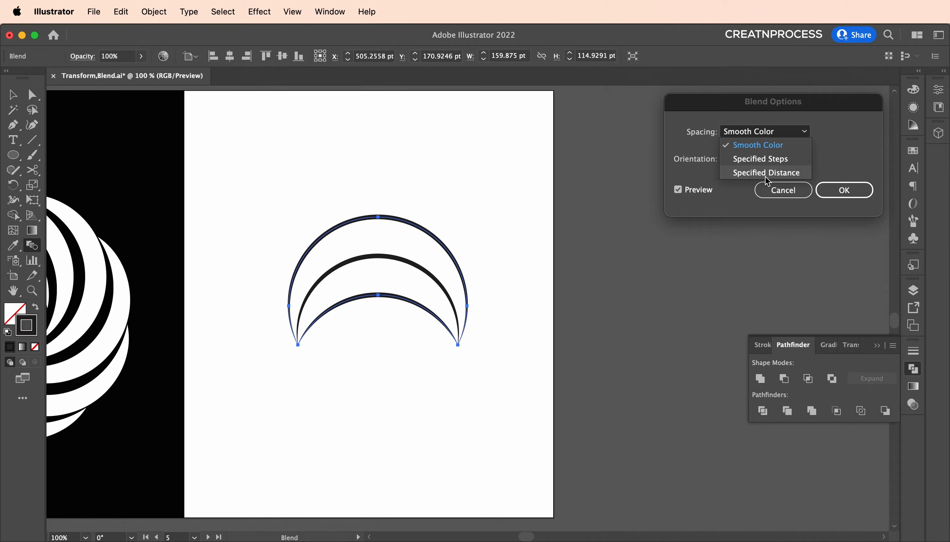
left_click(772, 134)
left_click(773, 132)
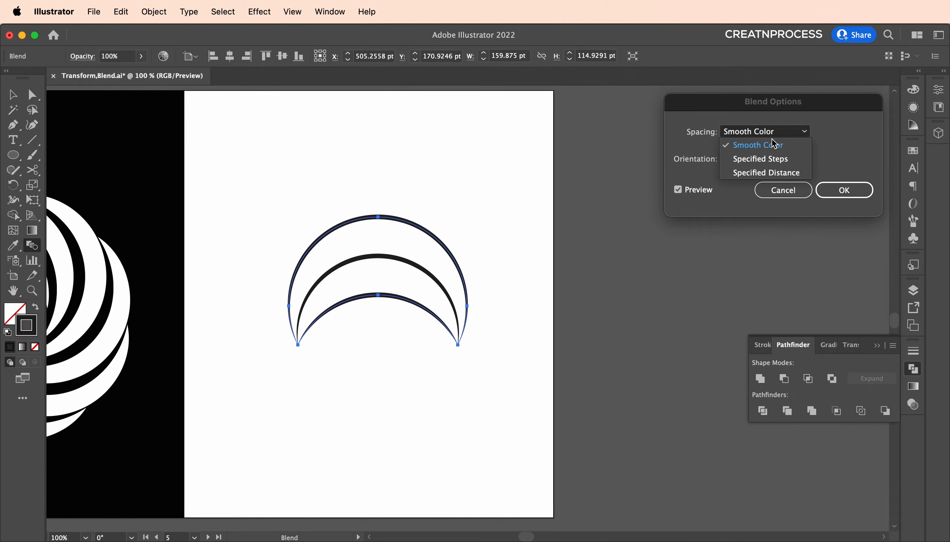
left_click(771, 160)
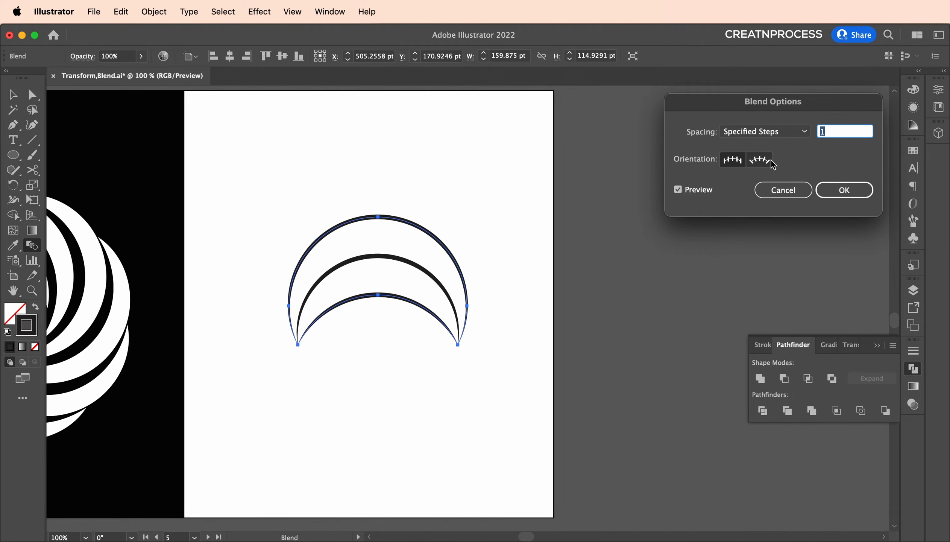
Set the crescent blend to 7 specified steps, apply it and deselect the artwork
double_click(828, 133)
key("Up")
key("Up")
key("Up")
key("Up")
key("Up")
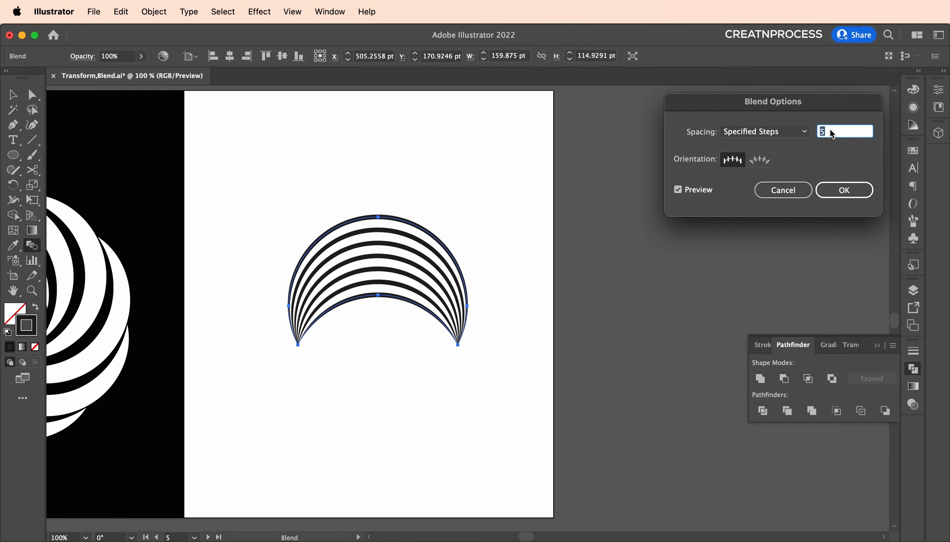
key("Up")
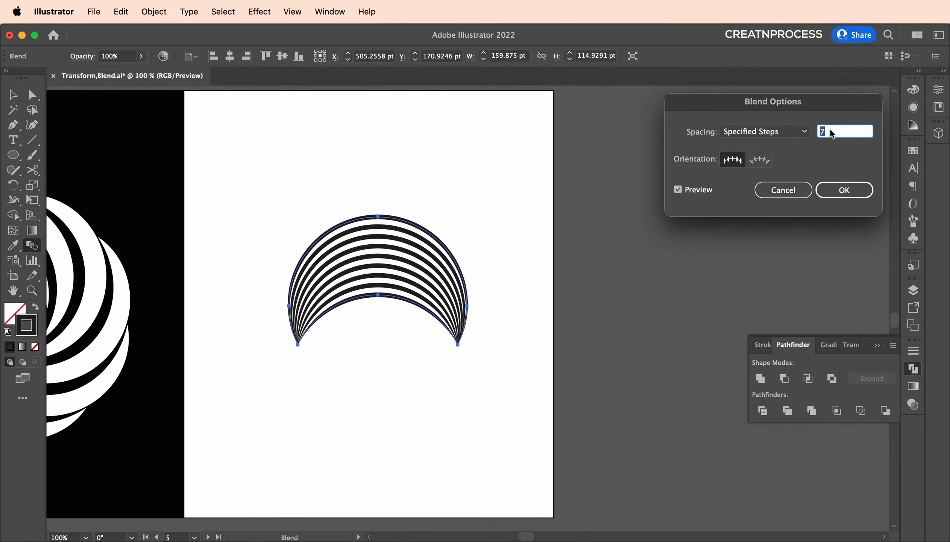
key("Up")
key("Down")
key("Down")
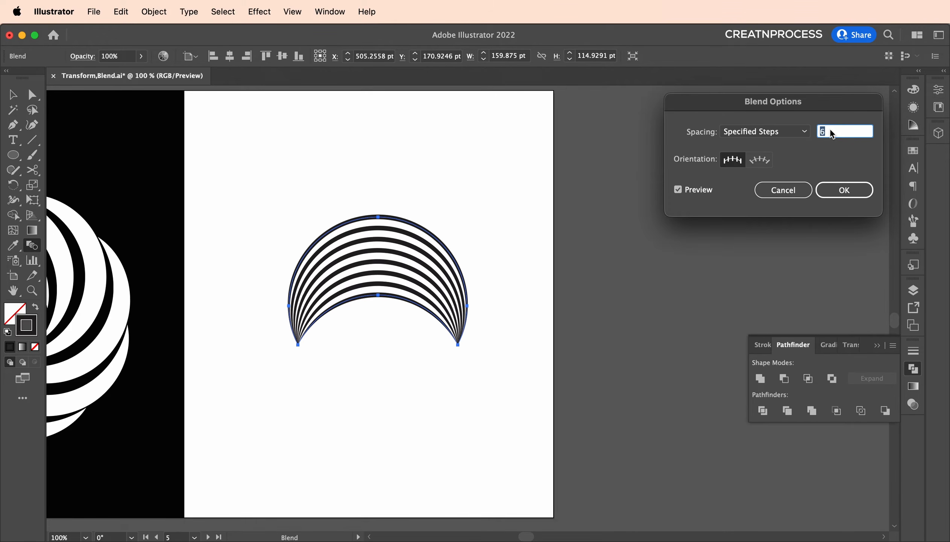
key("Up")
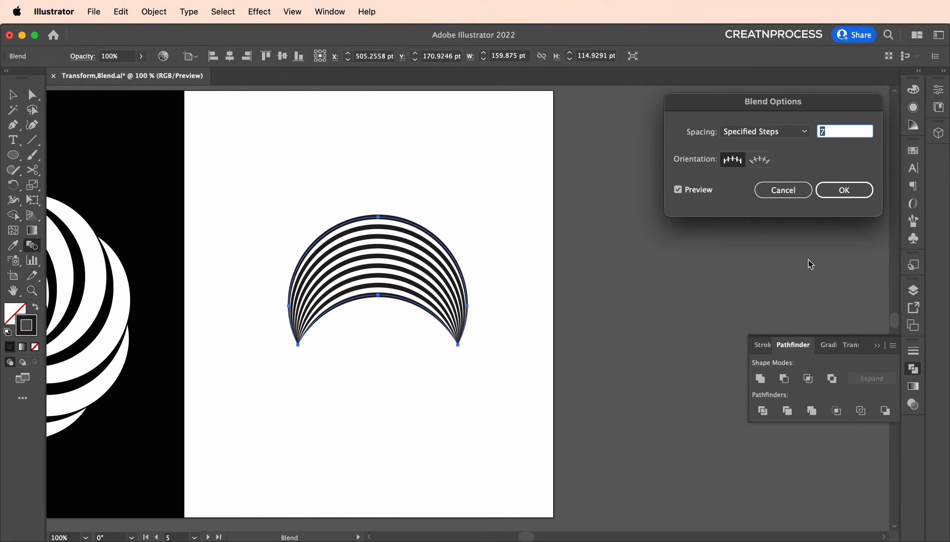
left_click(844, 190)
left_click(13, 94)
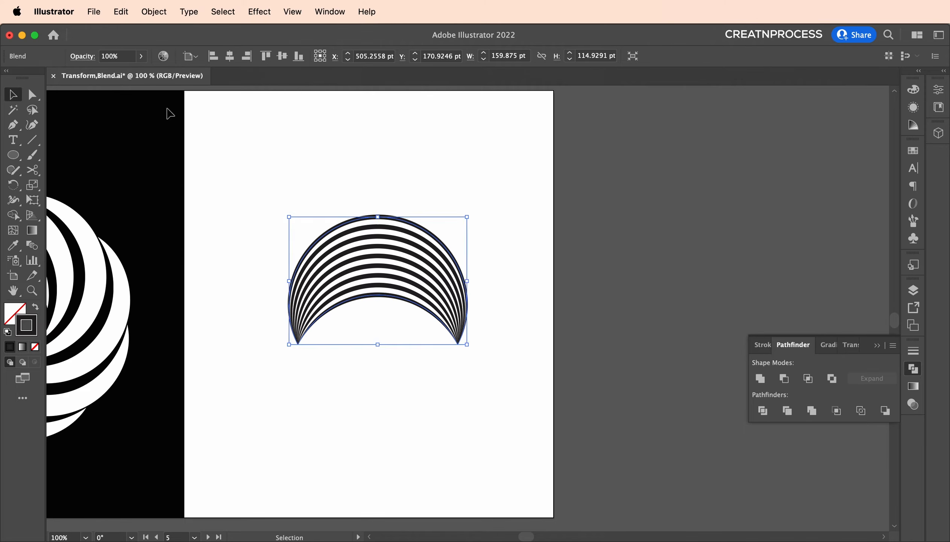
left_click(211, 130)
Move the blended crescent slightly up and to the left on the white half of the page
left_click_drag(395, 257, 647, 280)
scroll(386, 245, "down", 2)
scroll(504, 270, "up", 2)
scroll(605, 265, "up", 2)
scroll(578, 283, "down", 1)
Examine the finished four-lobed swirl on the neighbouring artboard as a reference for the blended crescent's layout
scroll(449, 277, "left", 8)
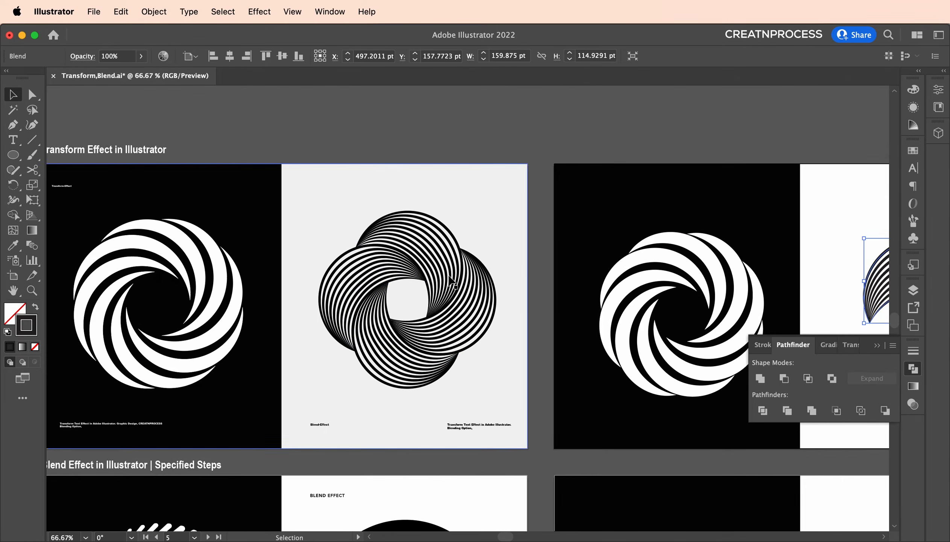
scroll(528, 298, "right", 8)
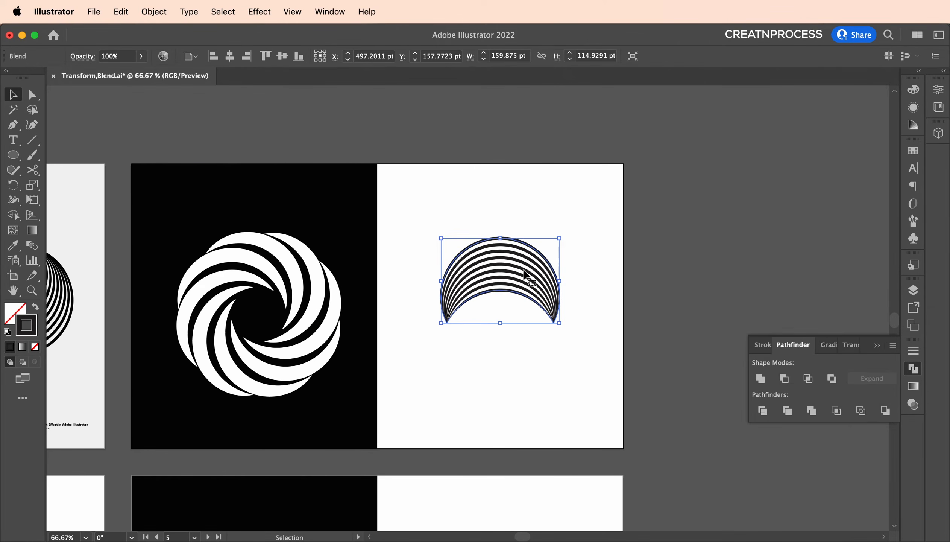
left_click_drag(524, 270, 489, 267)
left_click_drag(461, 281, 653, 283)
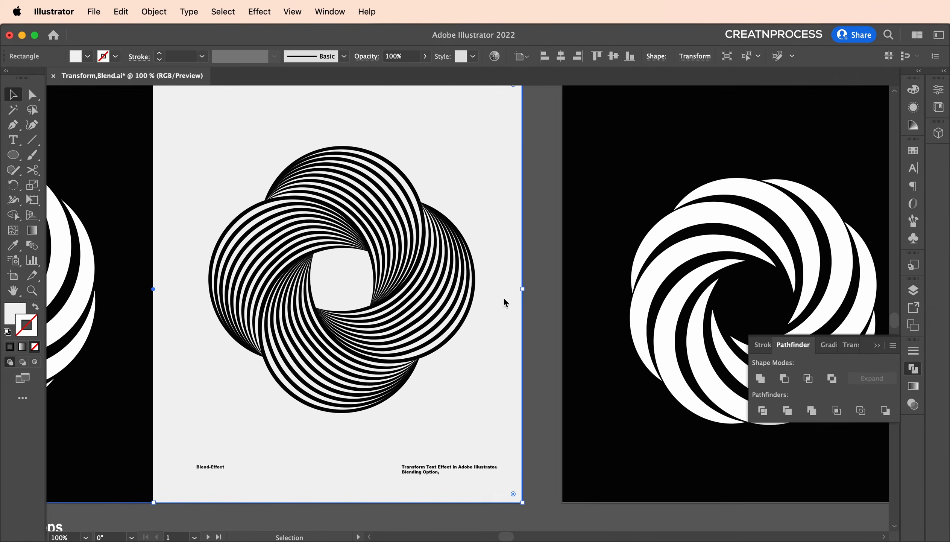
scroll(506, 302, "up", 1)
scroll(505, 302, "left", 1)
left_click(426, 250)
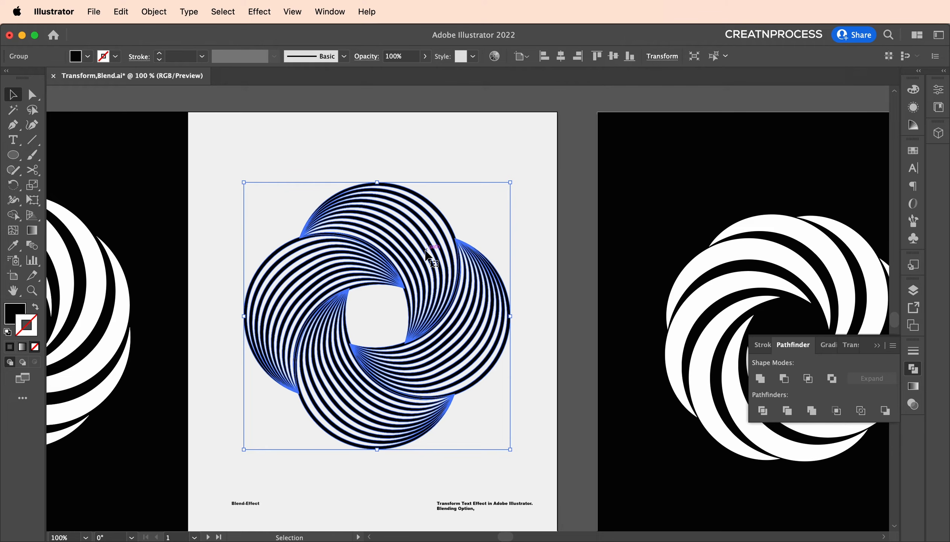
scroll(426, 251, "down", 2)
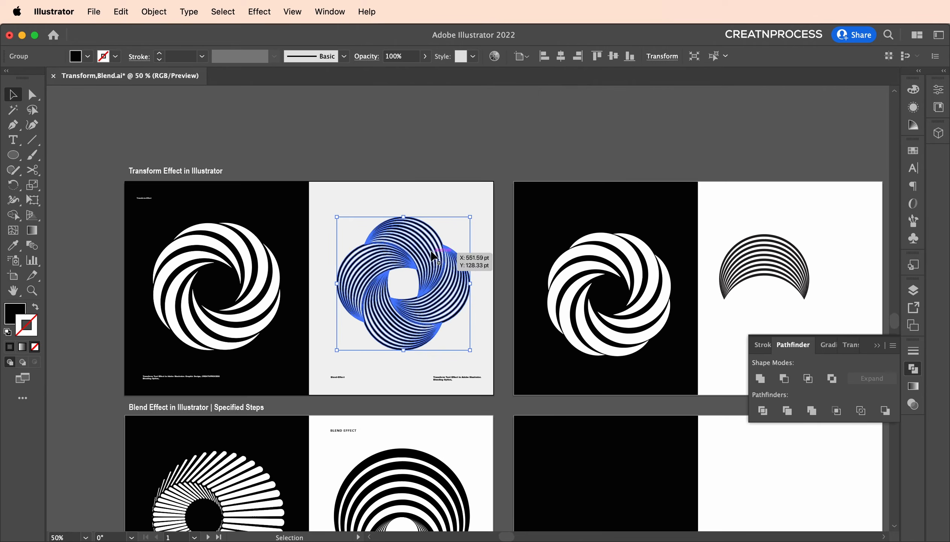
left_click_drag(531, 282, 295, 279)
Rotate the blended crescent 45° clockwise and place it in the upper part of the white half
left_click(543, 250)
scroll(543, 250, "up", 1)
scroll(543, 250, "up", 1)
left_click_drag(543, 251, 429, 251)
left_click_drag(446, 263, 510, 251)
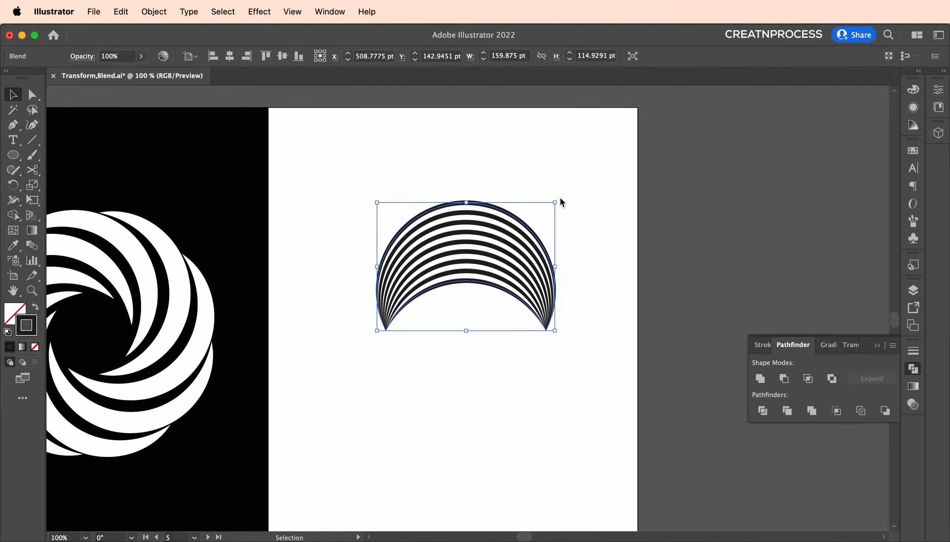
key("shift")
left_click_drag(559, 198, 575, 278)
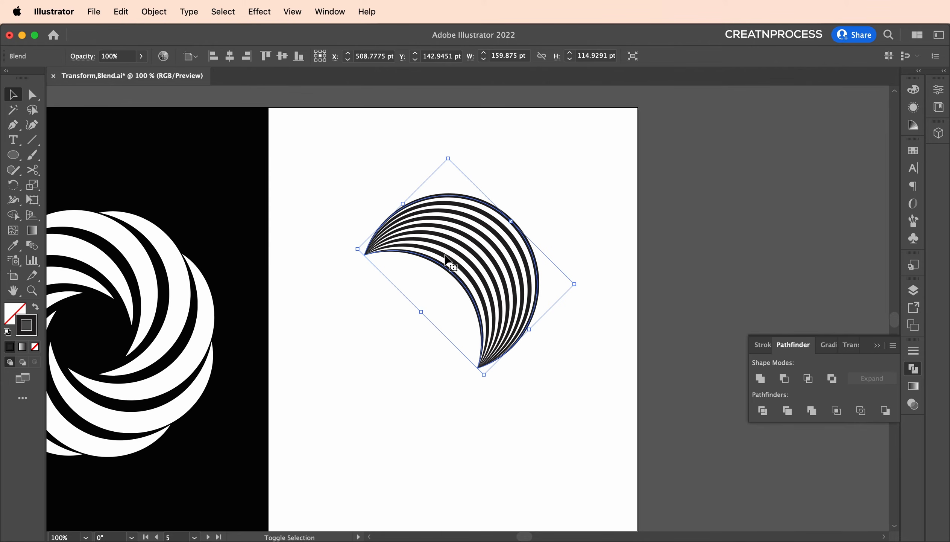
mouse_move(516, 253)
left_mouse_down()
mouse_move(461, 259)
mouse_move(536, 237)
mouse_move(532, 257)
left_mouse_up()
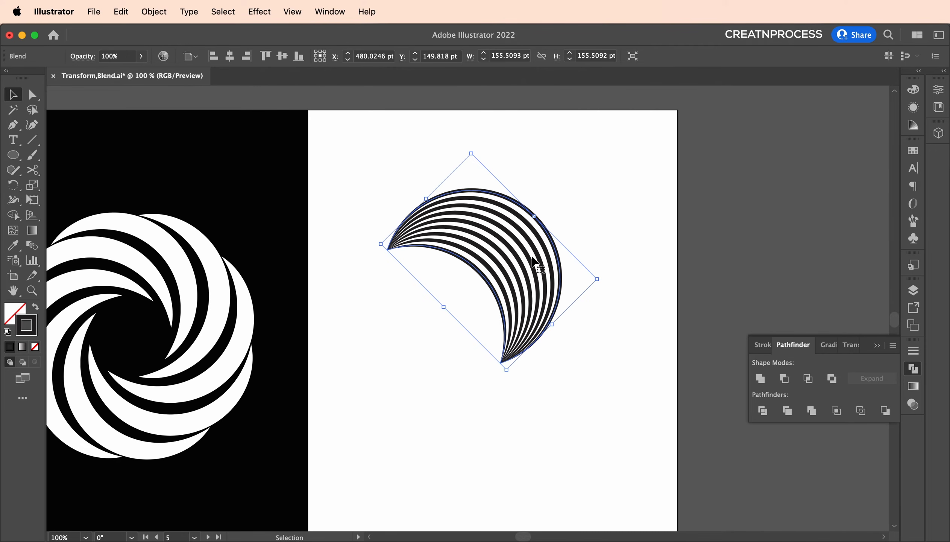
Open the Distort & Transform Transform effect for the rotated crescent and set it to 3 copies
left_click(264, 12)
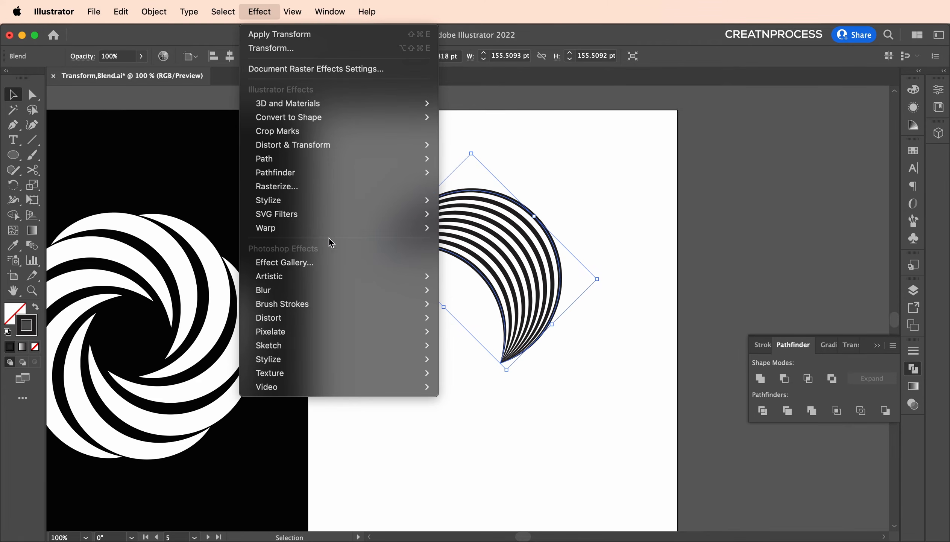
mouse_move(373, 142)
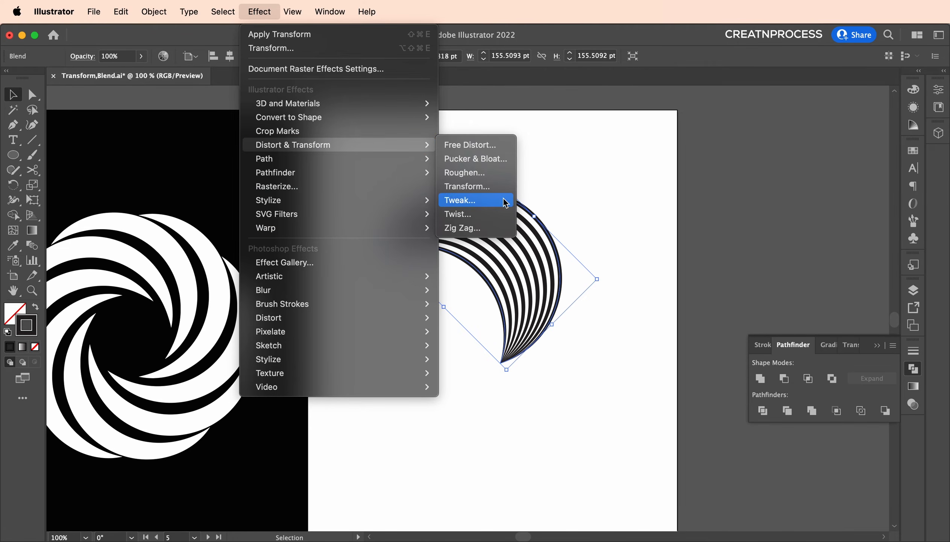
left_click(506, 185)
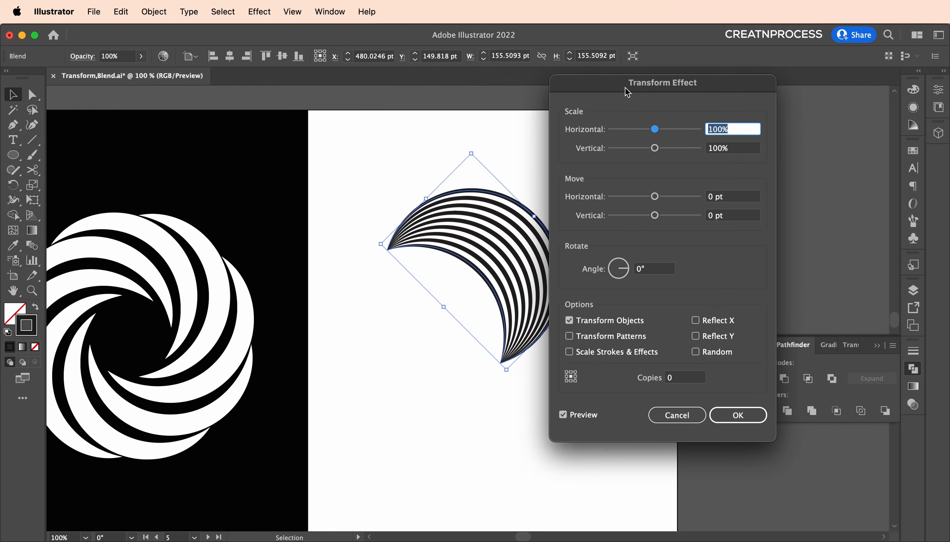
left_click_drag(627, 93, 743, 62)
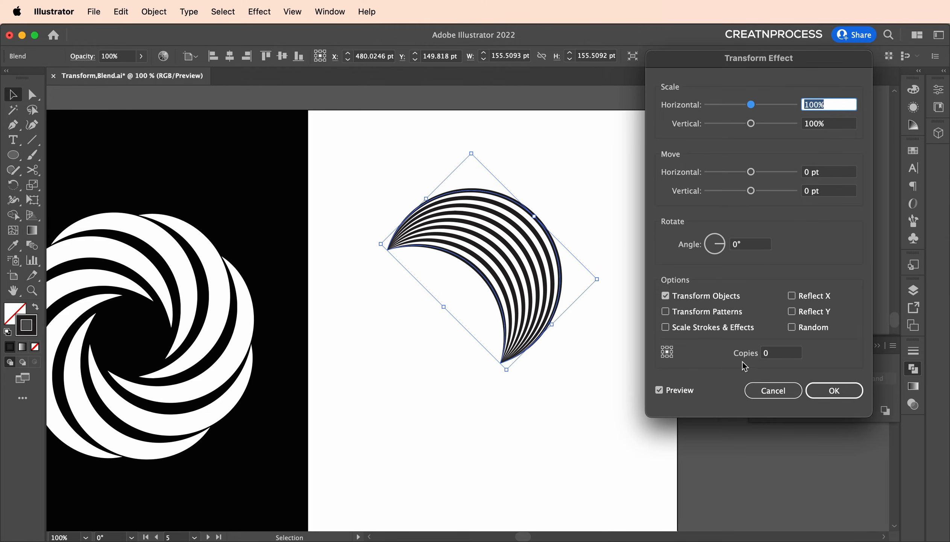
left_click(773, 353)
key("alt")
type("3")
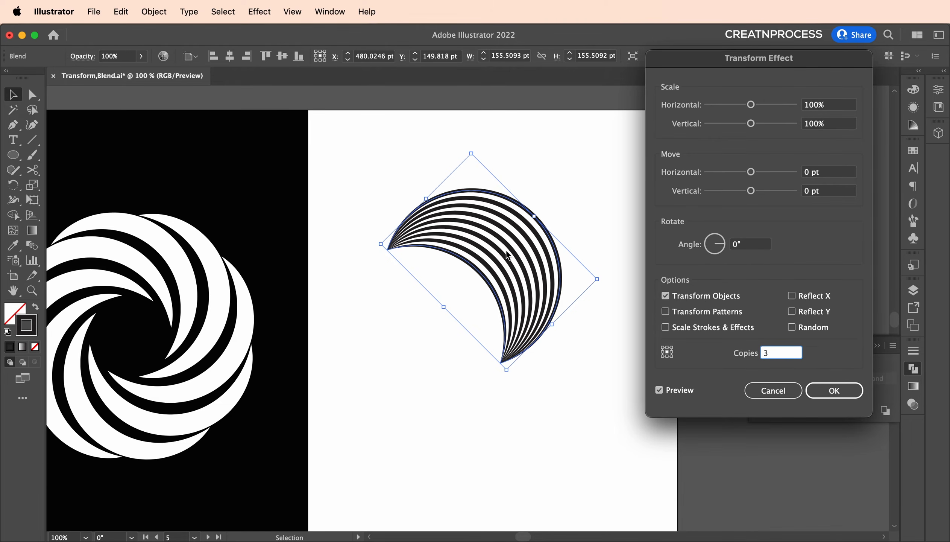
Set the horizontal move of the transformed crescent copies to 41 pt
left_click(833, 172)
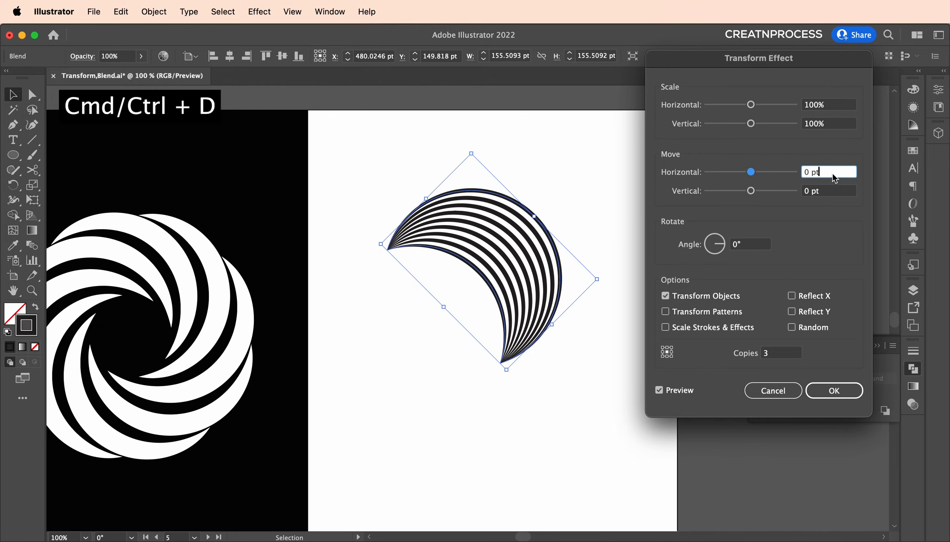
key("Up")
key("Up")
key("Up")
key("Up")
key("Up")
key("Up")
key("Up")
key("Up")
key("Up")
key("Up")
key("Up")
key("Up")
key("Up")
key("Up")
key("Up")
key("Up")
key("Up")
key("Up")
key("Up")
key("Up")
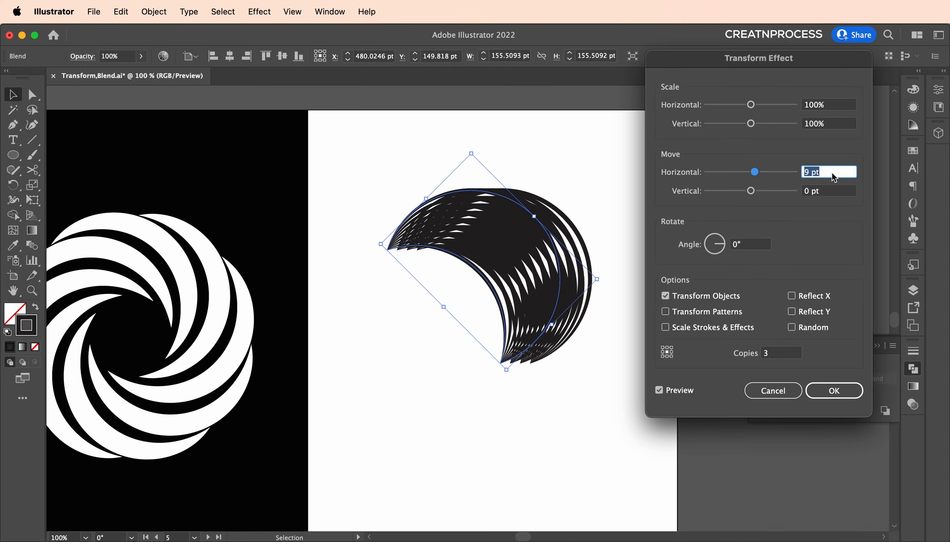
key("Up")
key("Up")
key("Up")
key("Up")
key("Up")
key("Up")
key("Up")
key("Up")
key("Up")
key("Up")
key("Up")
key("Up")
key("Up")
key("Up")
key("Up")
key("Up")
key("Up")
Set the vertical move of the transformed crescent copies to 66 pt
left_click(832, 191)
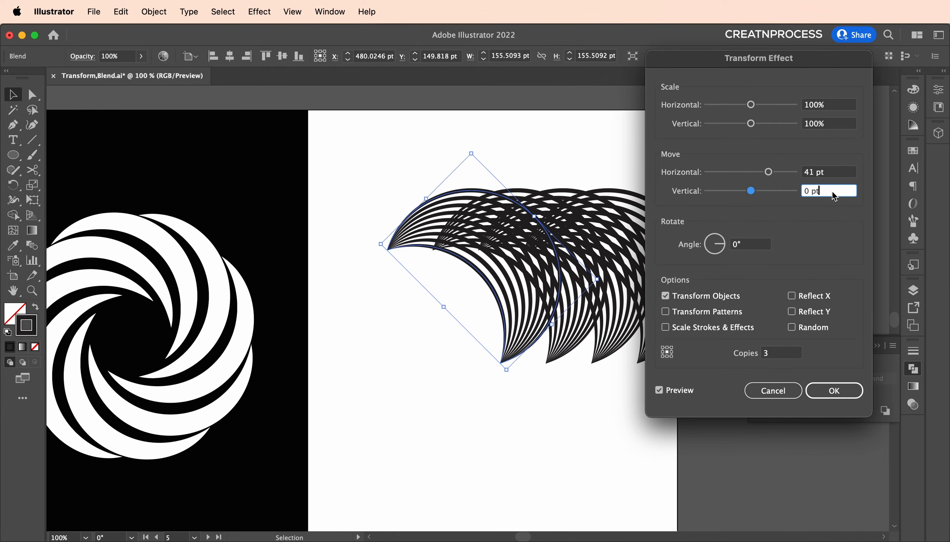
key("Up")
key("Up")
key("Up")
key("Up")
key("Up")
key("Up")
key("Up")
key("Up")
key("Up")
key("Up")
key("Up")
key("Up")
key("Up")
key("Up")
key("Up")
key("Up")
key("Up")
key("Up")
key("Up")
key("Up")
key("Up")
key("Up")
key("Up")
key("Up")
key("Up")
key("Up")
key("Up")
key("Up")
key("Up")
key("Up")
key("Up")
key("Up")
key("Up")
key("Up")
key("Up")
key("Up")
key("Up")
key("Up")
key("Up")
key("Up")
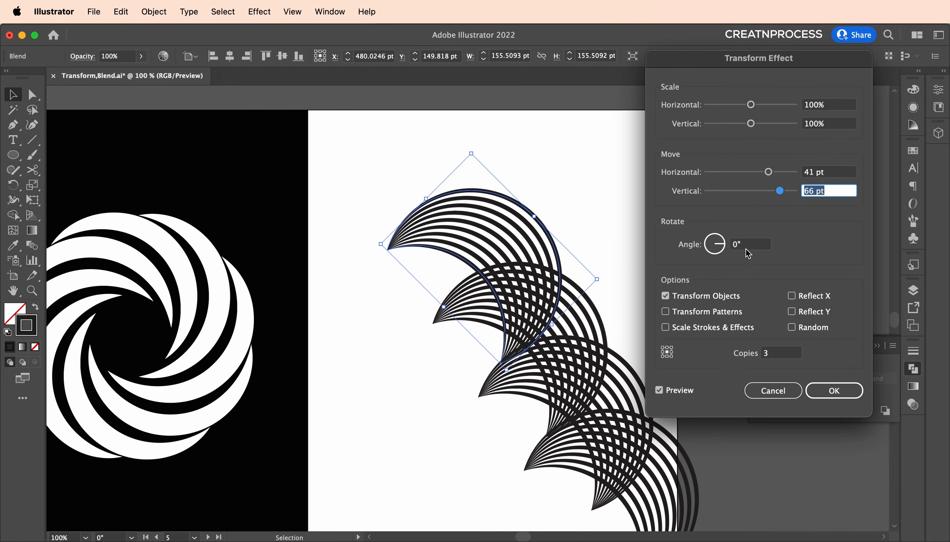
Set the rotation angle of the transformed crescent copies to -89°
left_click(749, 244)
key("Down")
key("Down")
key("Down")
key("Down")
key("Down")
key("Down")
key("Down")
key("Down")
key("Down")
key("Down")
key("Down")
key("Down")
key("Down")
key("Down")
key("Down")
key("Down")
key("Down")
key("Down")
key("Down")
key("Down")
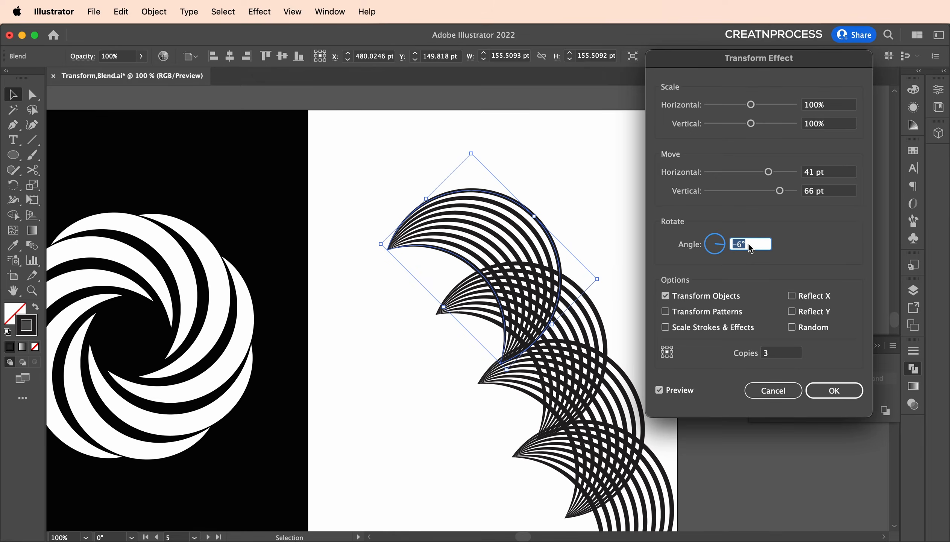
key("Down")
key("Down")
key("Down")
key("Down")
key("Down")
key("Down")
key("Down")
key("Down")
key("Down")
key("Down")
key("Down")
key("Down")
key("Down")
key("Down")
key("Down")
key("Down")
key("Down")
key("Down")
key("Down")
key("Down")
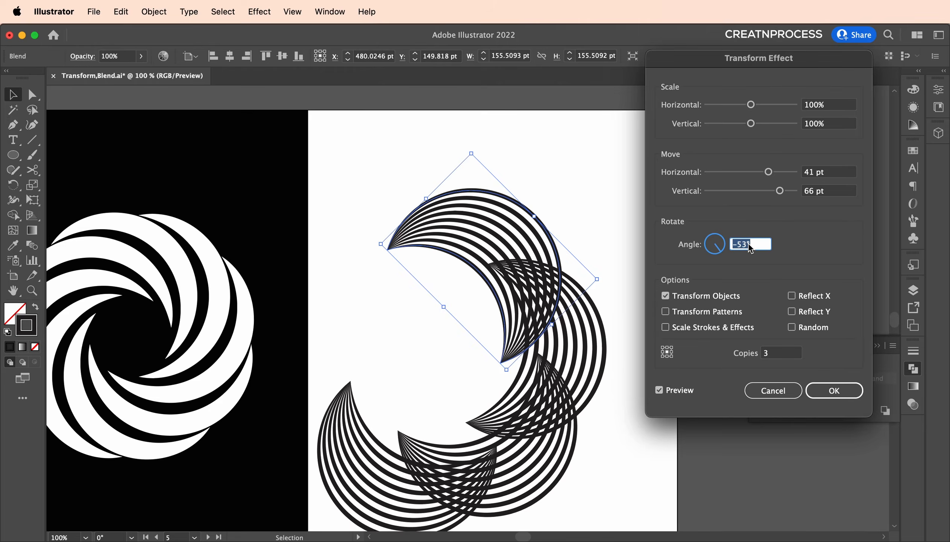
key("Down")
key("Down")
key("Down")
key("Down")
key("Down")
key("Down")
key("Down")
key("Down")
key("Down")
key("Down")
key("Down")
key("Down")
key("Down")
key("Down")
key("Down")
key("Down")
key("Down")
key("Down")
key("Down")
key("Down")
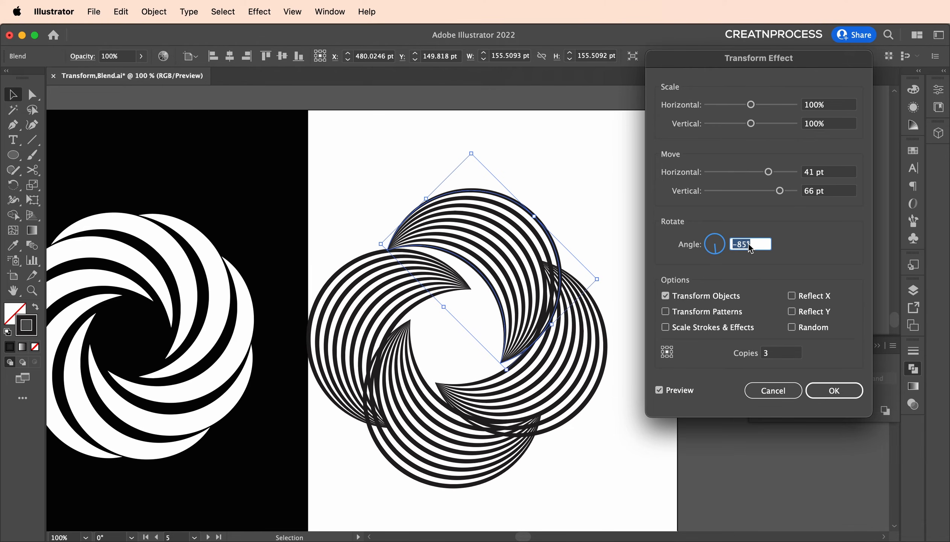
key("Down")
key("Down")
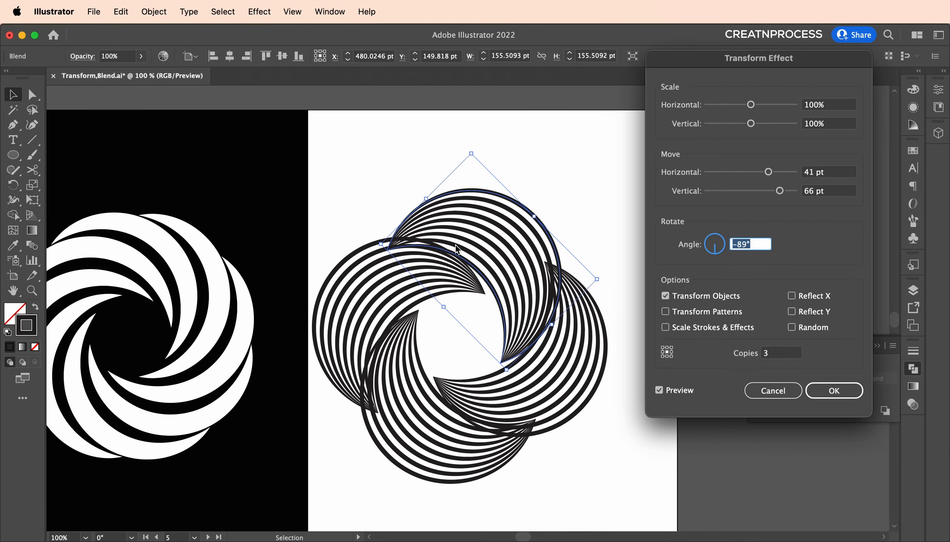
Set the horizontal move of the crescent copies to 44 pt
left_click(830, 171)
key("Down")
key("Down")
key("Down")
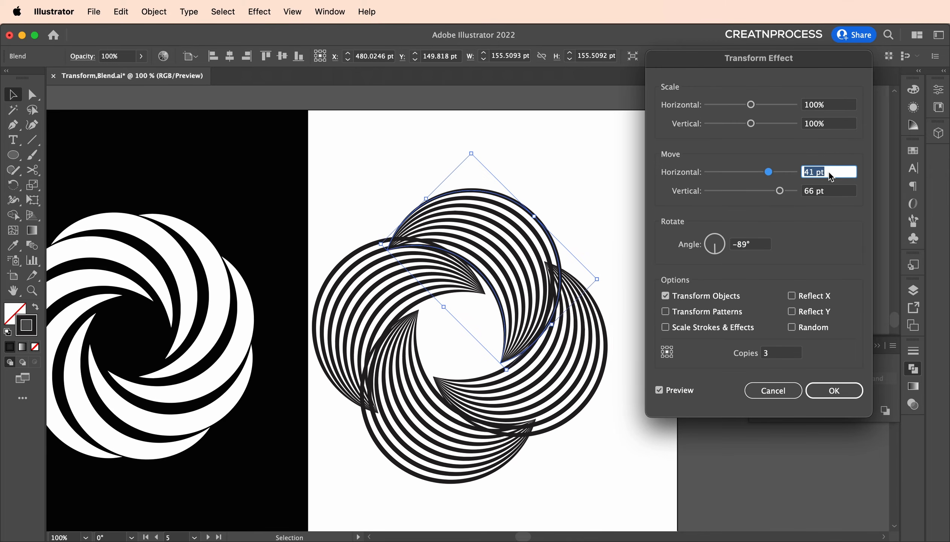
key("Up")
key("Up")
key("Up")
key("Up")
key("Up")
key("Up")
Reduce the vertical move of the crescent copies to 55 pt
left_click(836, 192)
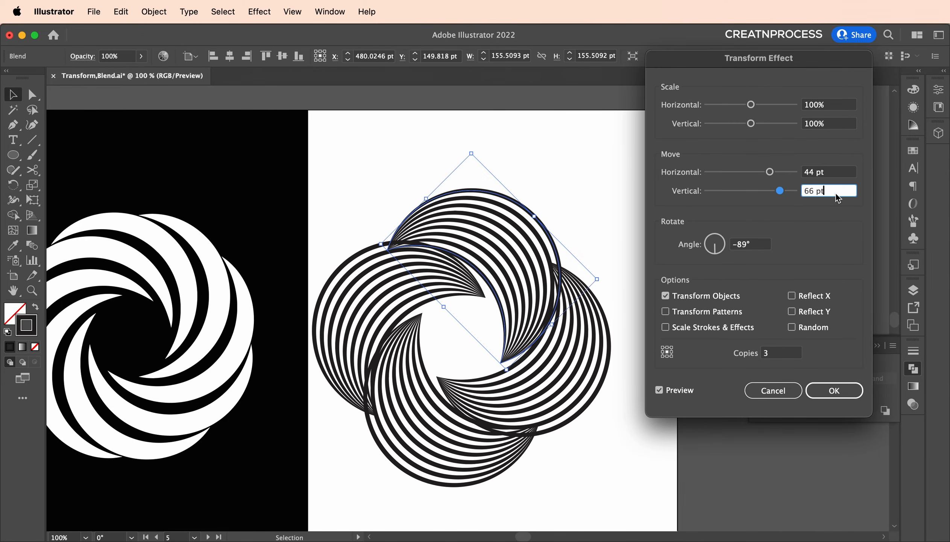
key("Down")
key("Down")
key("Down")
key("Down")
key("Down")
key("Down")
key("Down")
key("Down")
key("Down")
key("Down")
key("Down")
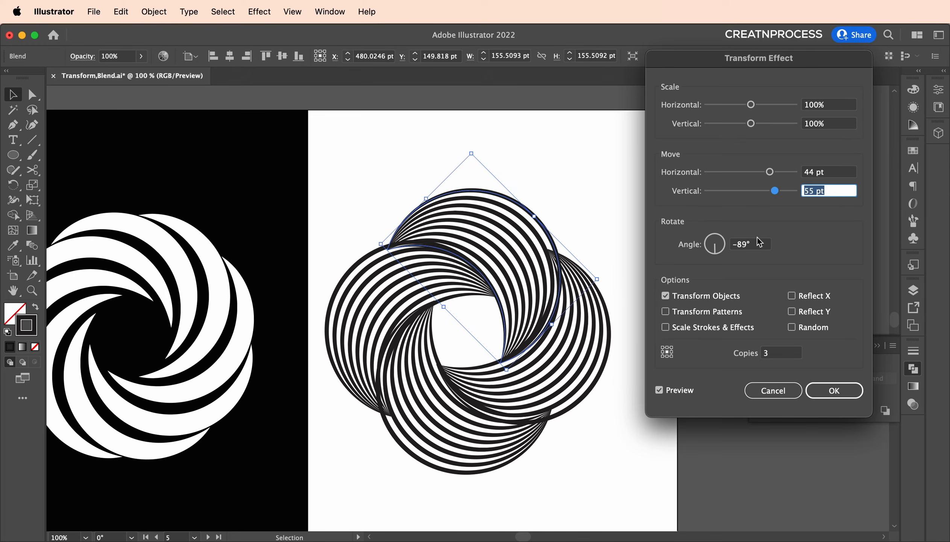
Adjust the rotation angle of the crescent copies to -87°
left_click(762, 247)
key("Up")
key("Up")
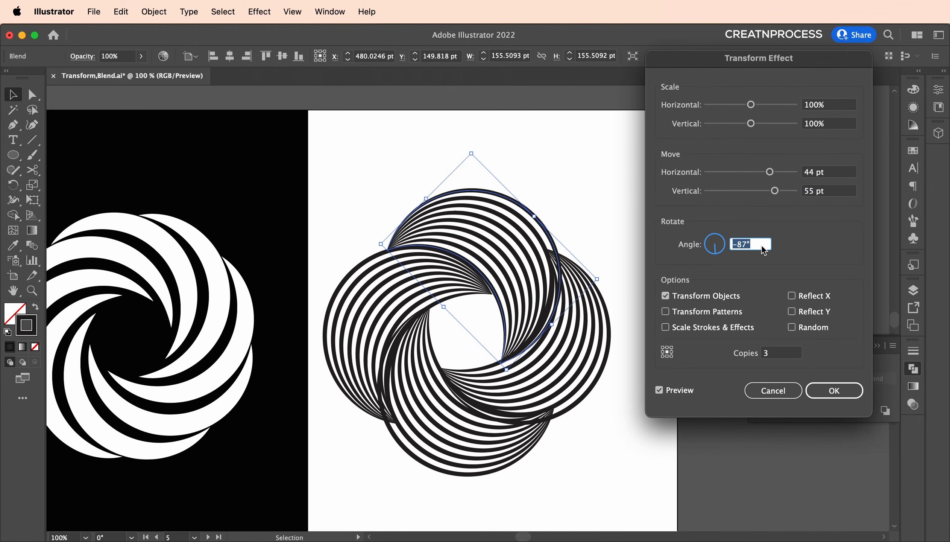
key("Up")
key("Down")
Raise the vertical move of the crescent copies to 61 pt
left_click(825, 191)
key("Up")
key("Up")
key("Up")
key("Up")
key("Up")
key("Up")
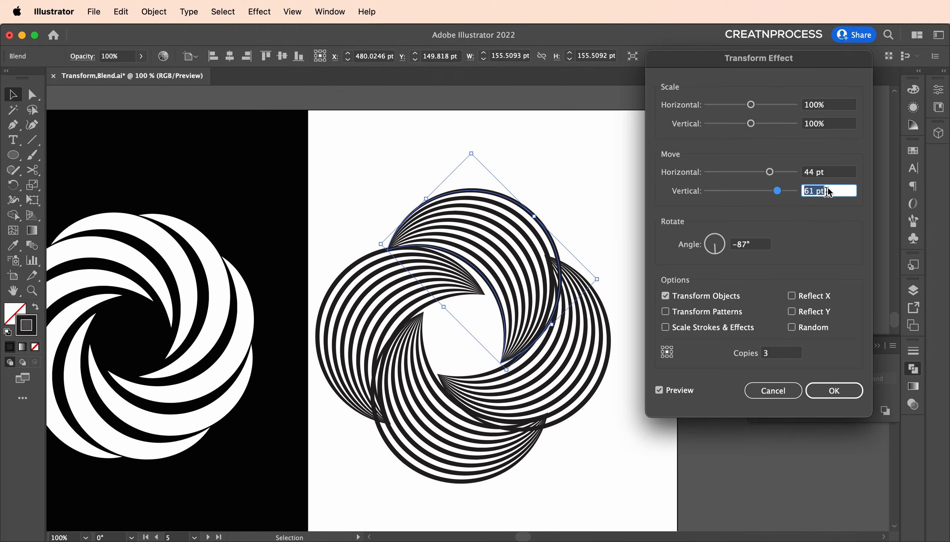
Increase the horizontal move of the crescent copies to 57 pt
left_click(832, 172)
key("Up")
key("Up")
key("Up")
key("Up")
key("Up")
key("Up")
key("Up")
key("Up")
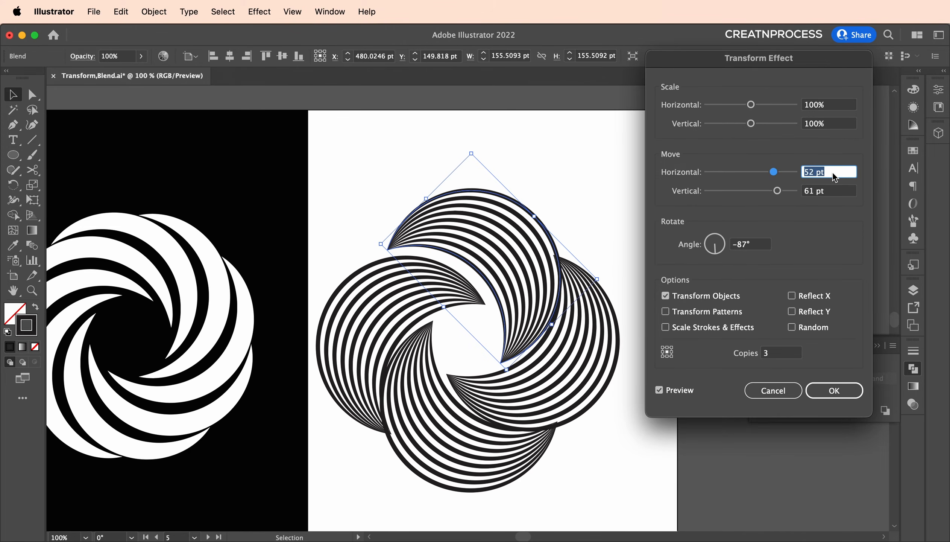
key("Up")
key("Up")
key("Up")
key("Up")
key("Up")
Lower the vertical move of the crescent copies to 53 pt
left_click(828, 191)
key("Down")
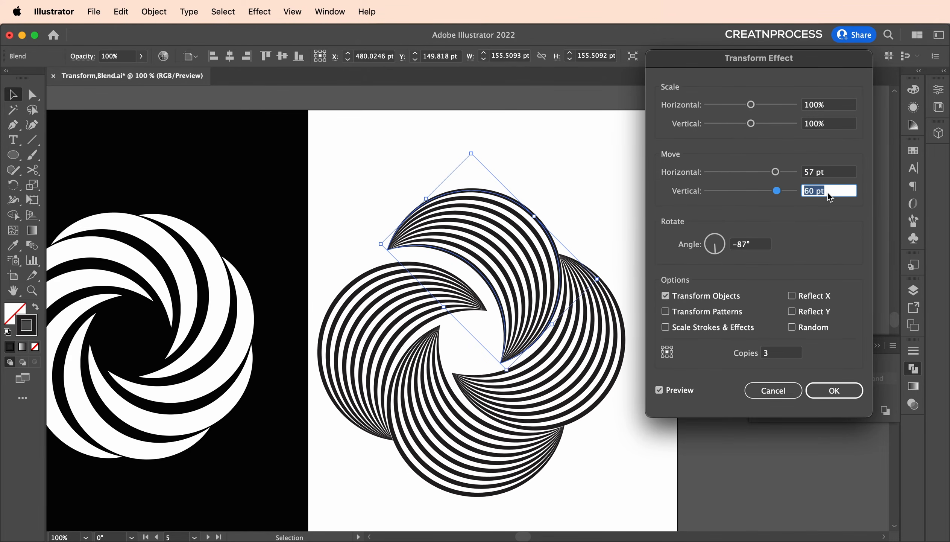
key("Down")
key("Down")
key("Down")
key("Down")
key("Down")
key("Down")
key("Down")
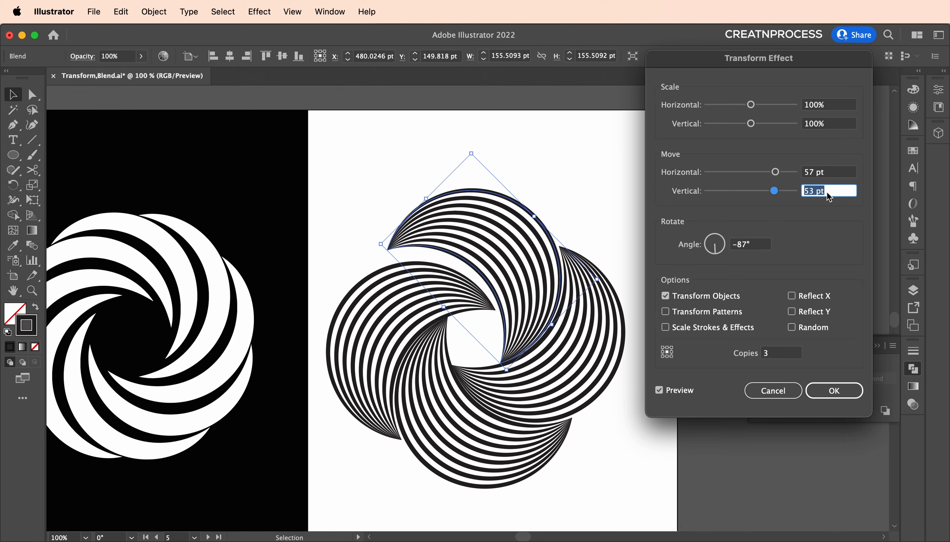
Try smaller rotations of the crescent copies, then set the angle to -91°
left_click(754, 245)
key("Up")
key("Up")
key("Up")
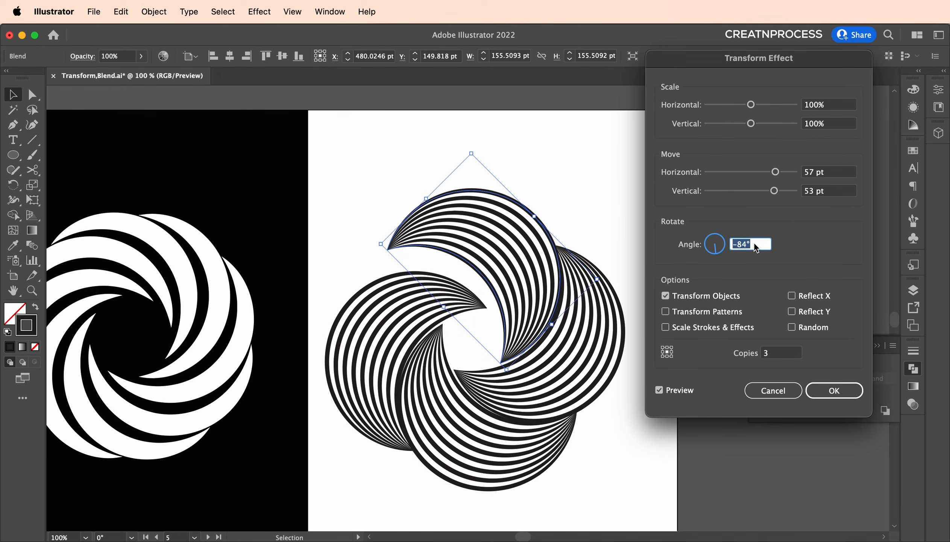
key("Down")
key("Down")
key("Down")
key("Down")
key("Down")
key("Down")
key("Down")
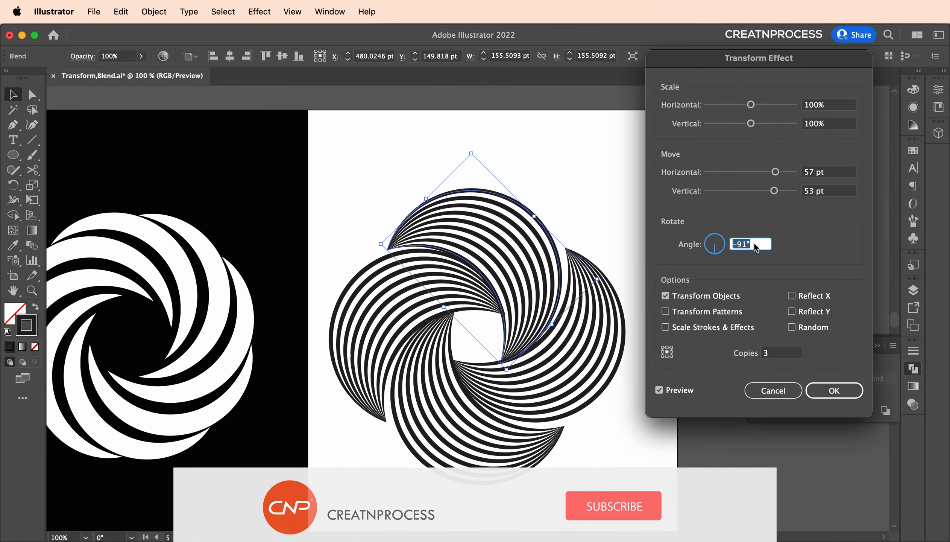
Set the vertical move of the crescent copies to 59 pt
left_click(836, 196)
key("Down")
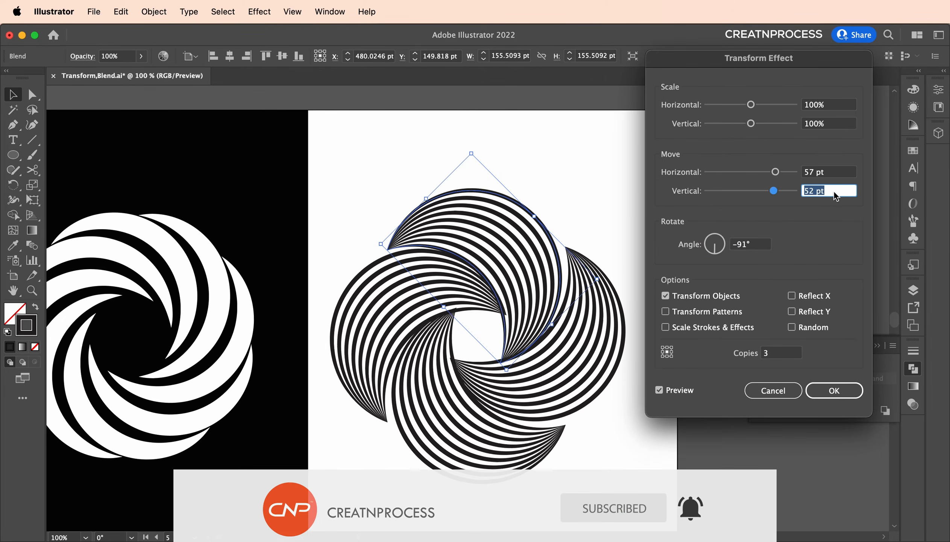
key("Up")
key("Up")
key("Up")
key("Up")
key("Up")
key("Up")
key("Up")
Reduce the horizontal move of the crescent copies to 52 pt
left_click(834, 172)
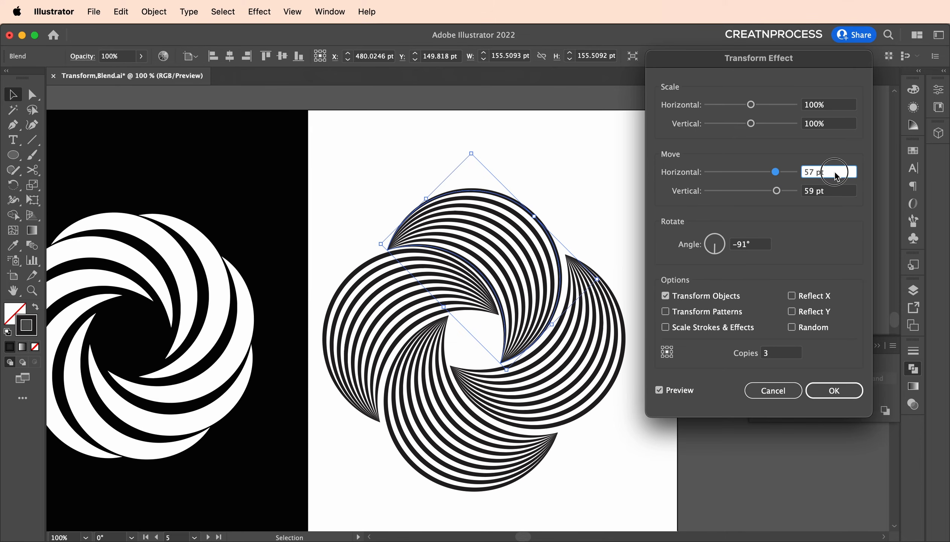
key("Down")
key("Down")
key("Down")
key("Down")
key("Down")
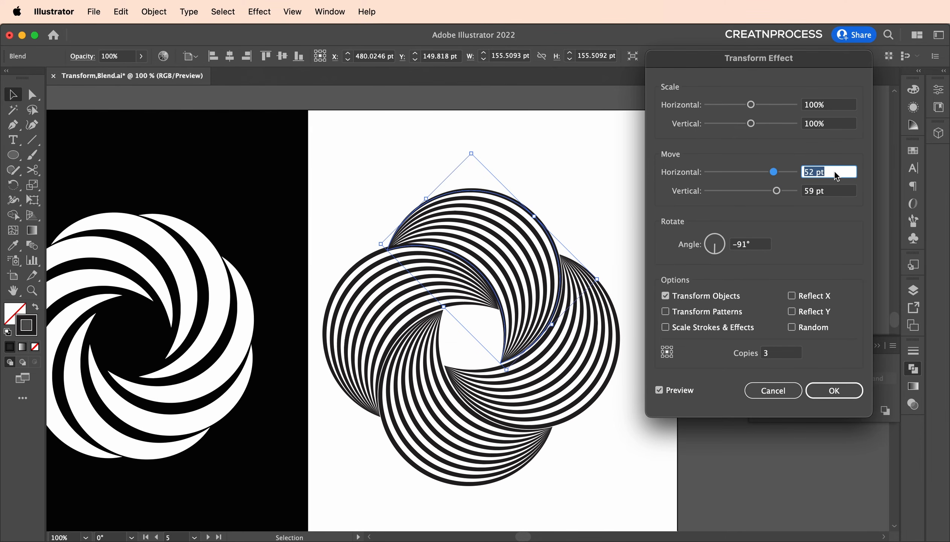
Set the vertical move to 58 pt and test neighbouring horizontal moves, returning the horizontal value to 52 pt
left_click(829, 194)
key("Down")
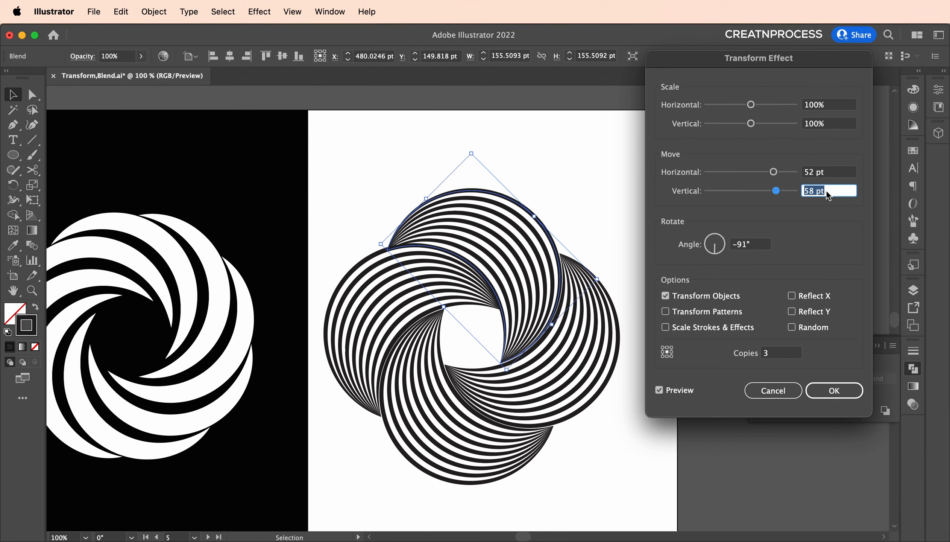
left_click(833, 174)
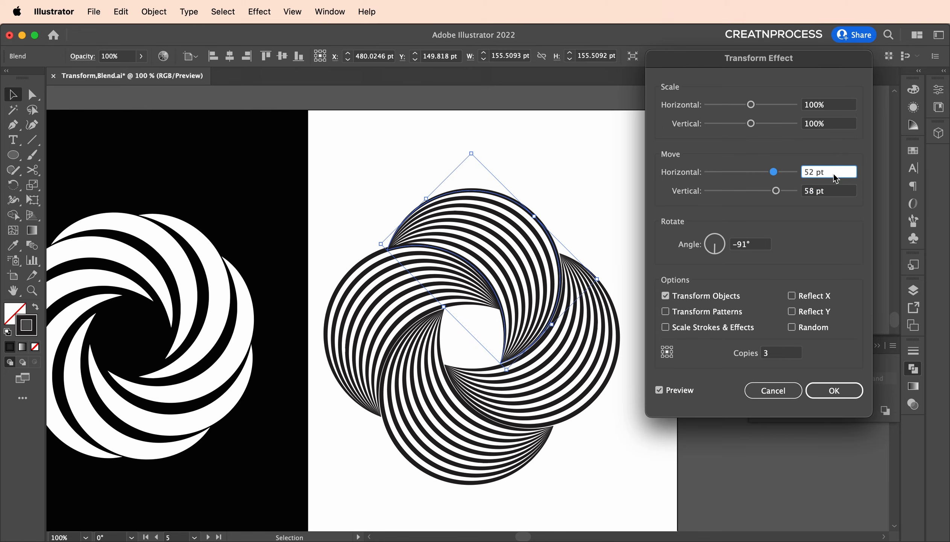
key("Up")
key("Down")
key("Down")
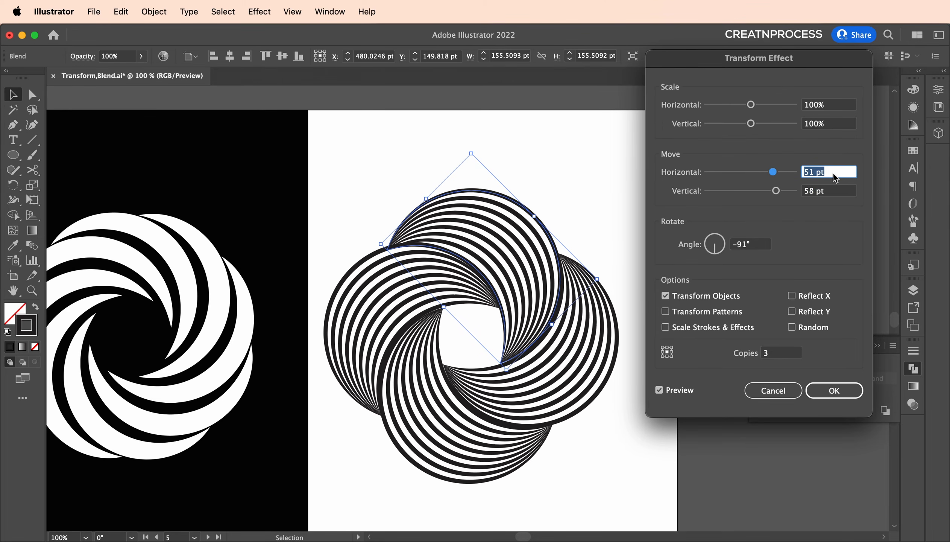
key("Up")
Set the rotation angle of the crescent copies to -90° and their vertical move to 57 pt
left_click(761, 248)
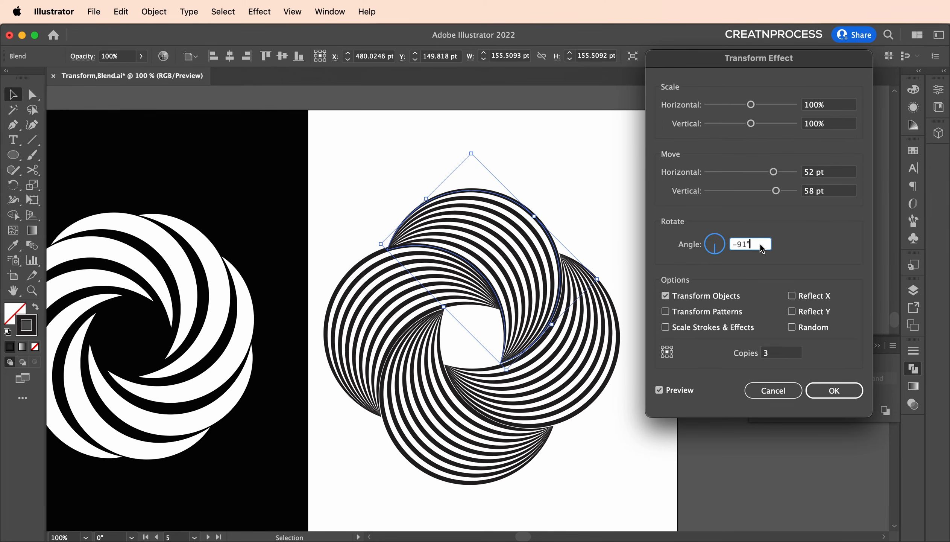
key("Up")
key("Up")
key("Down")
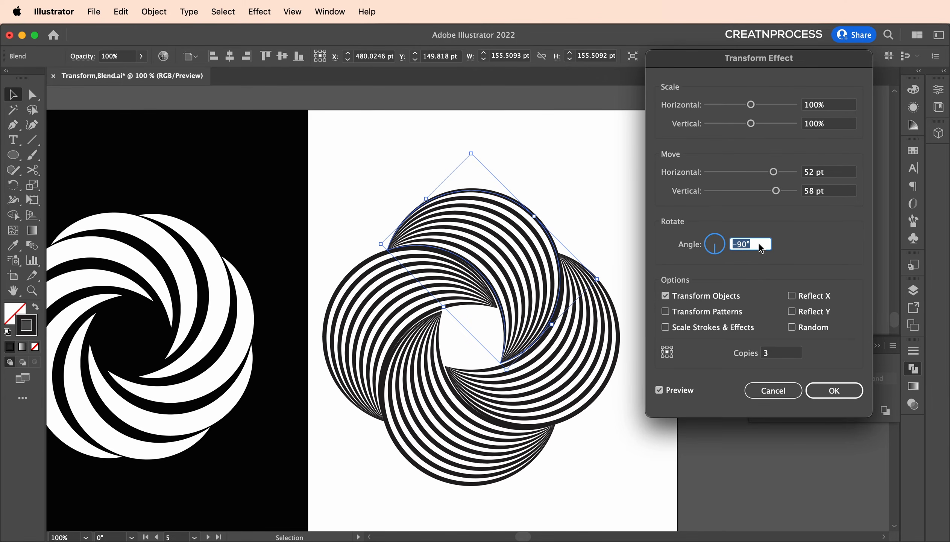
left_click(829, 191)
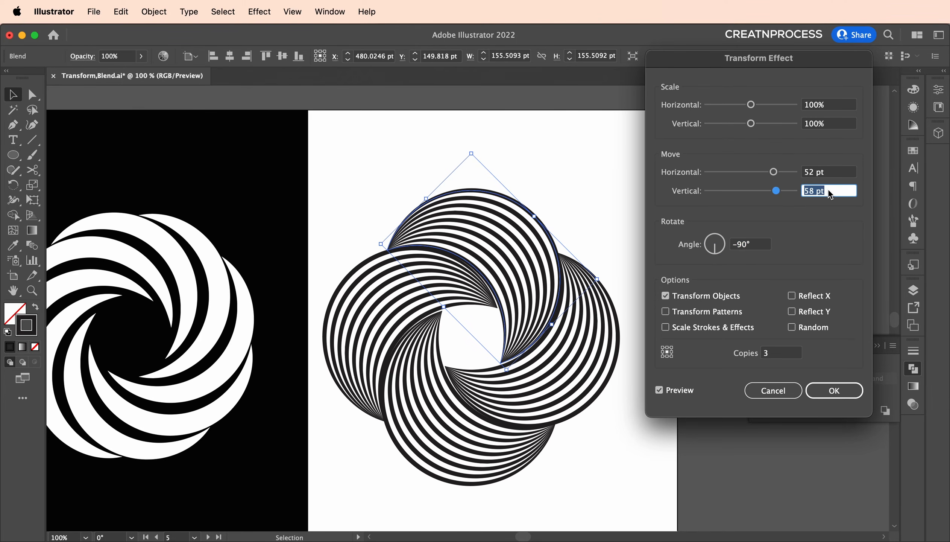
key("Down")
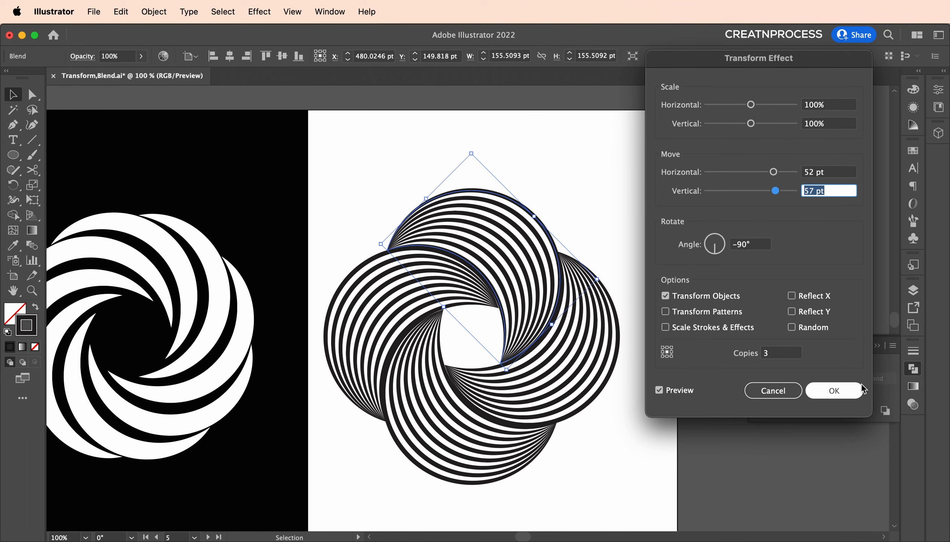
Apply the Transform effect settings to the blended crescent and deselect the artwork
left_click(834, 391)
left_click(665, 312)
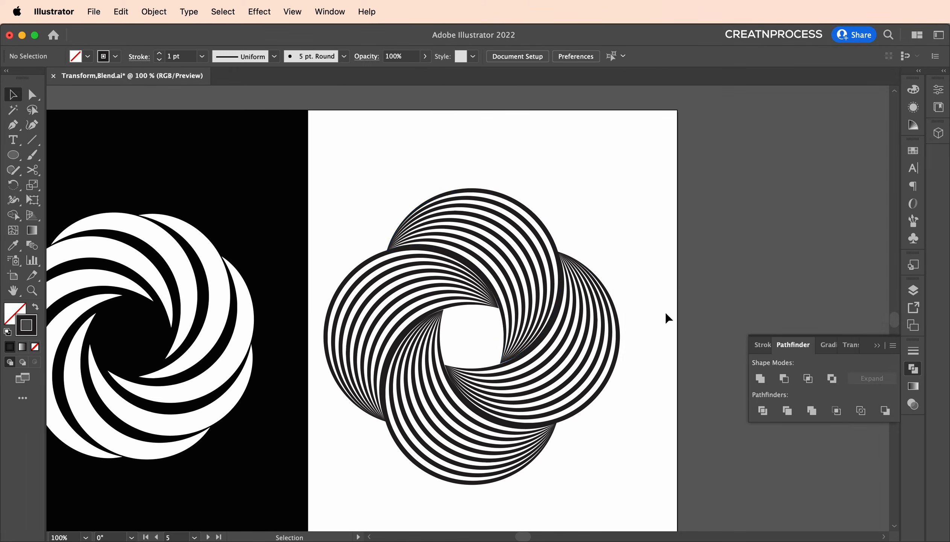
scroll(615, 317, "down", 2)
scroll(615, 316, "up", 2)
left_click_drag(568, 298, 477, 285)
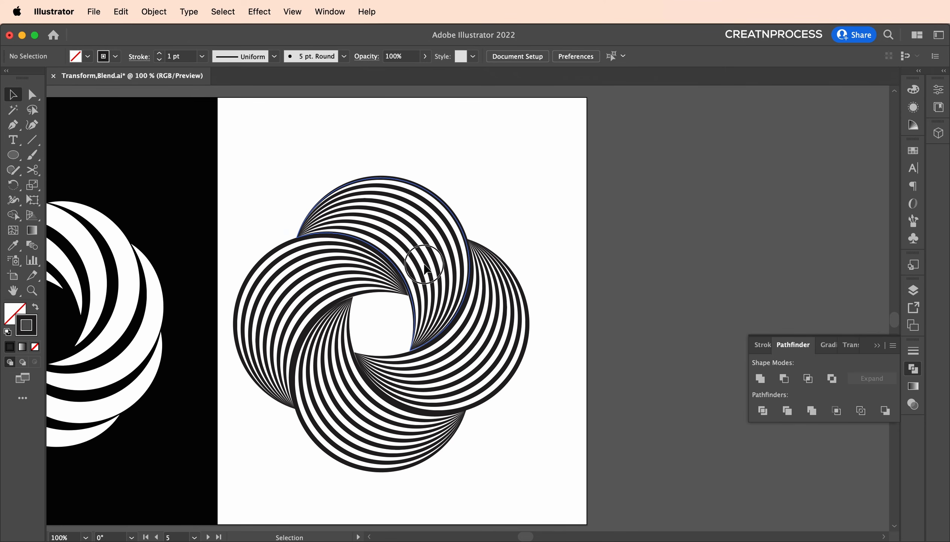
Reopen the blended crescent's Transform effect and review its move, rotation angle and copies settings
left_click(425, 268)
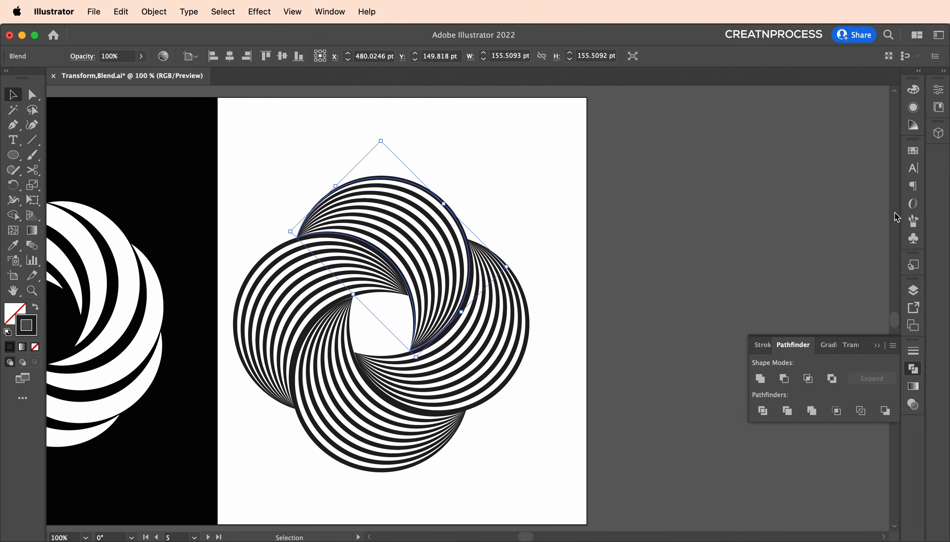
left_click(913, 108)
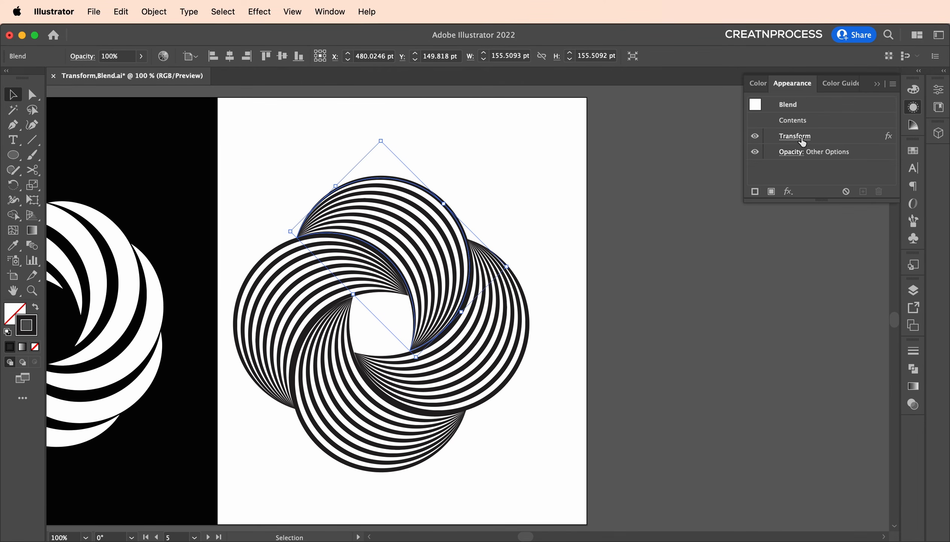
left_click(799, 136)
left_click(808, 172)
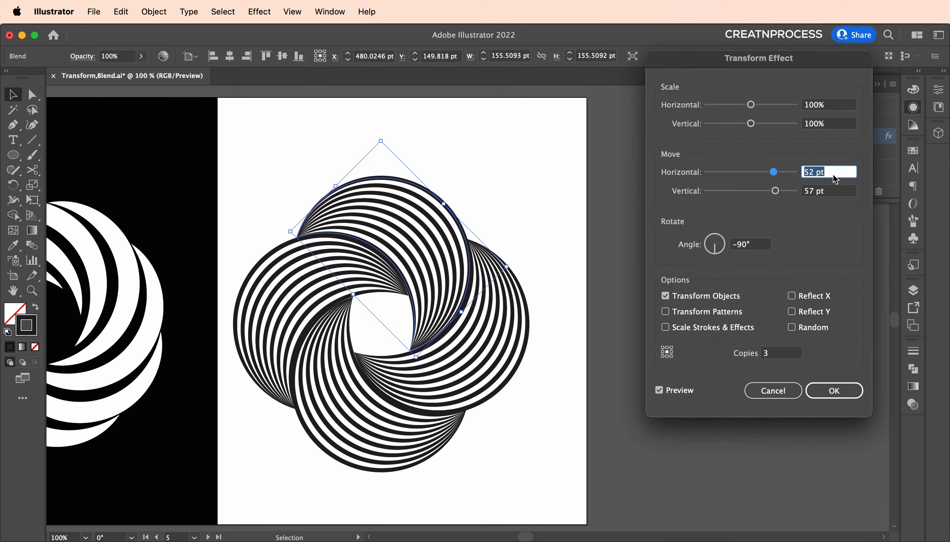
left_click(838, 196)
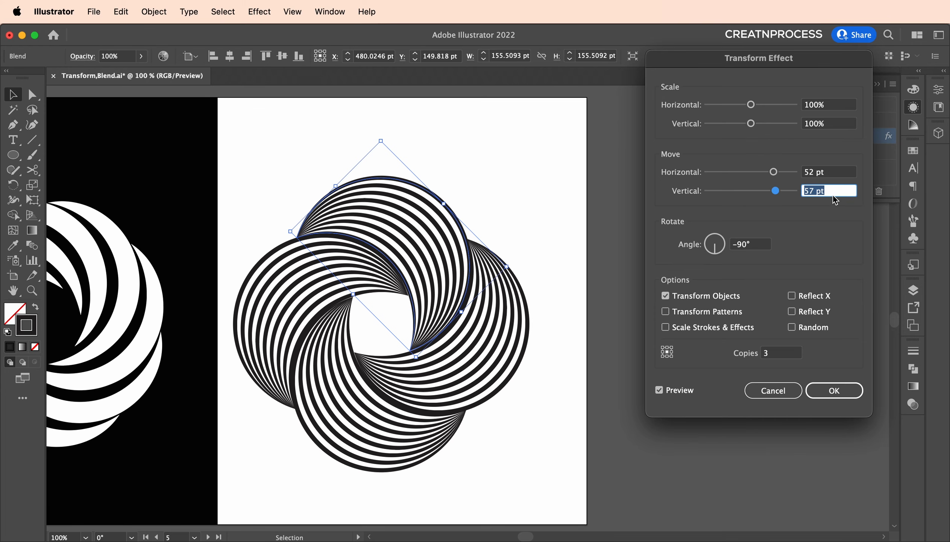
left_click(745, 246)
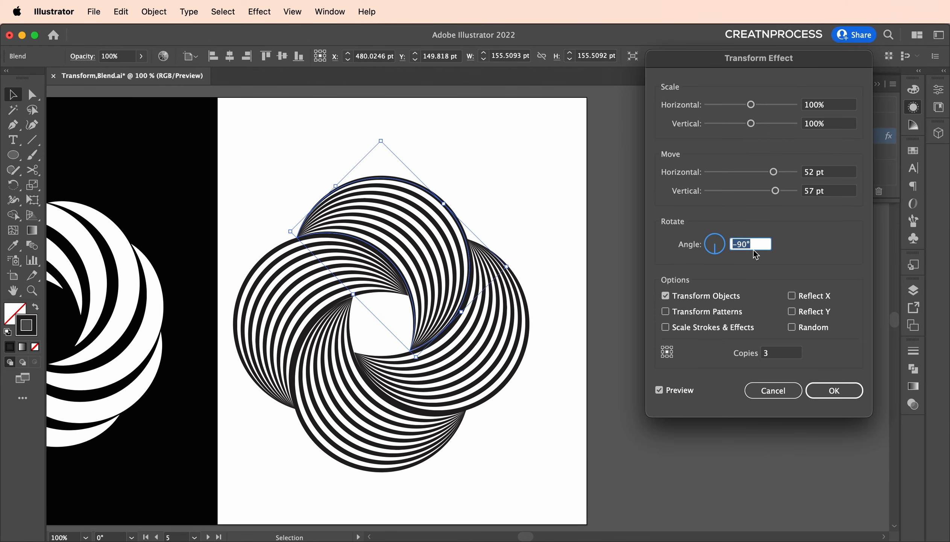
left_click(773, 353)
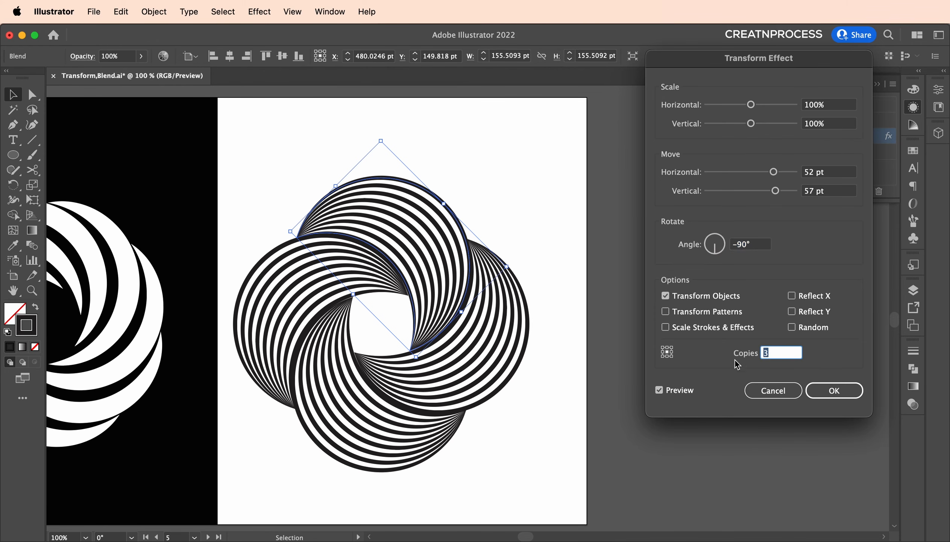
Test other numbers of copies for the crescent, such as 13, return the value to 3 and close the effect settings
left_click(773, 358)
key("Down")
key("Down")
key("Down")
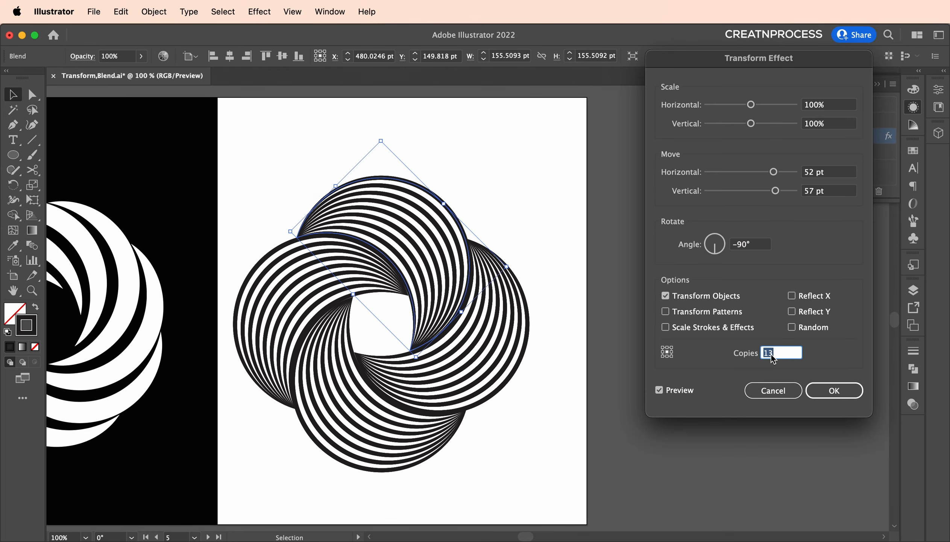
key("Up")
key("Up")
key("Up")
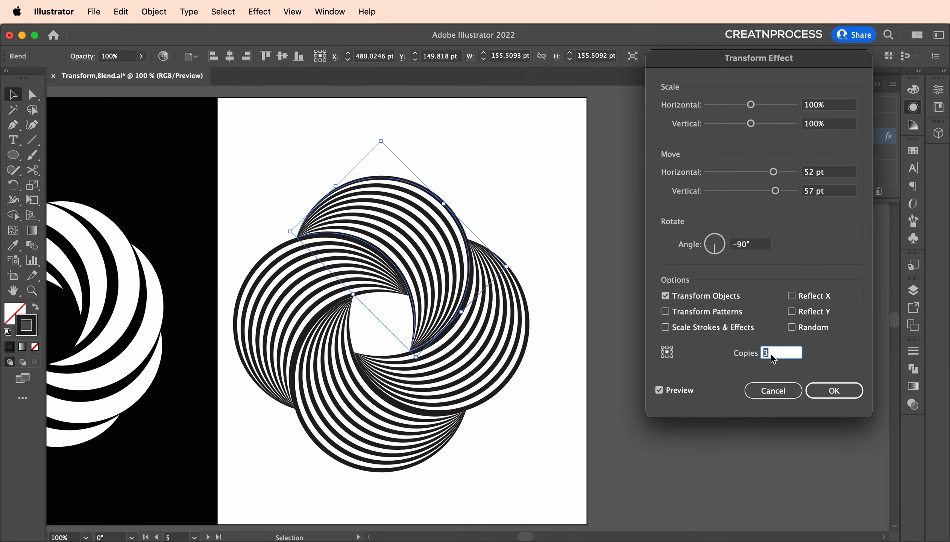
left_click(835, 393)
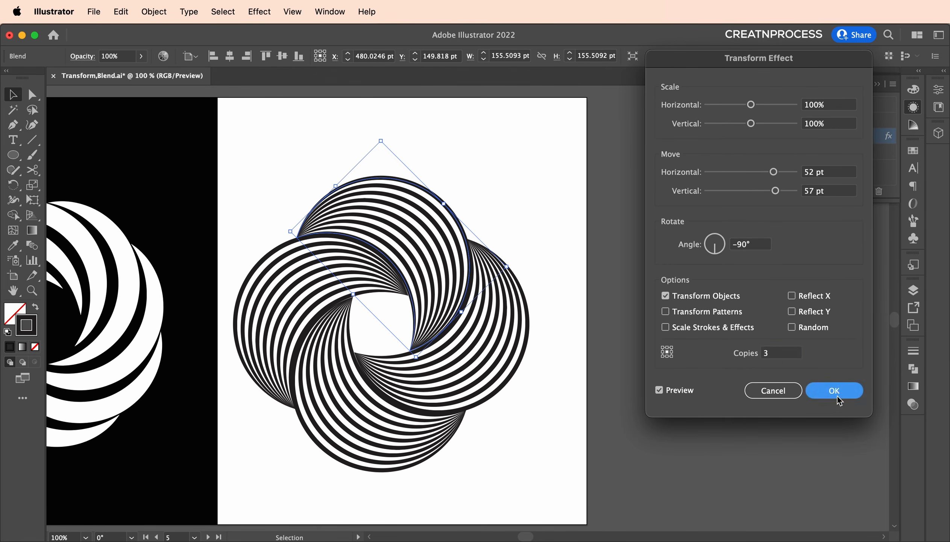
Select the four-lobed swirl on the white page and expand its appearance
left_click(653, 381)
scroll(567, 363, "down", 2)
left_click_drag(509, 345, 551, 292)
left_click(567, 298)
scroll(631, 300, "up", 1)
left_click(155, 12)
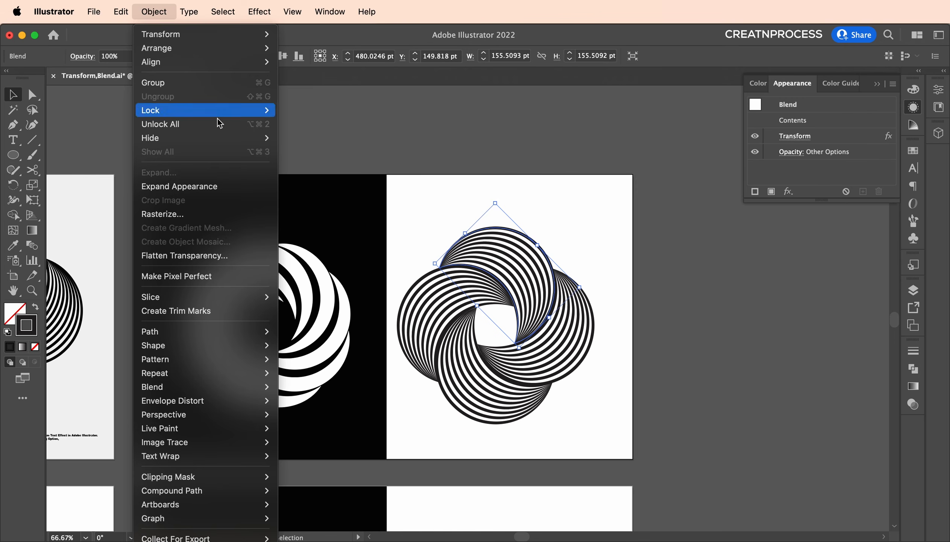
left_click(223, 184)
Scale the expanded four-lobed swirl down slightly, keeping its proportions
left_click_drag(530, 289, 656, 285)
left_click_drag(657, 285, 674, 278)
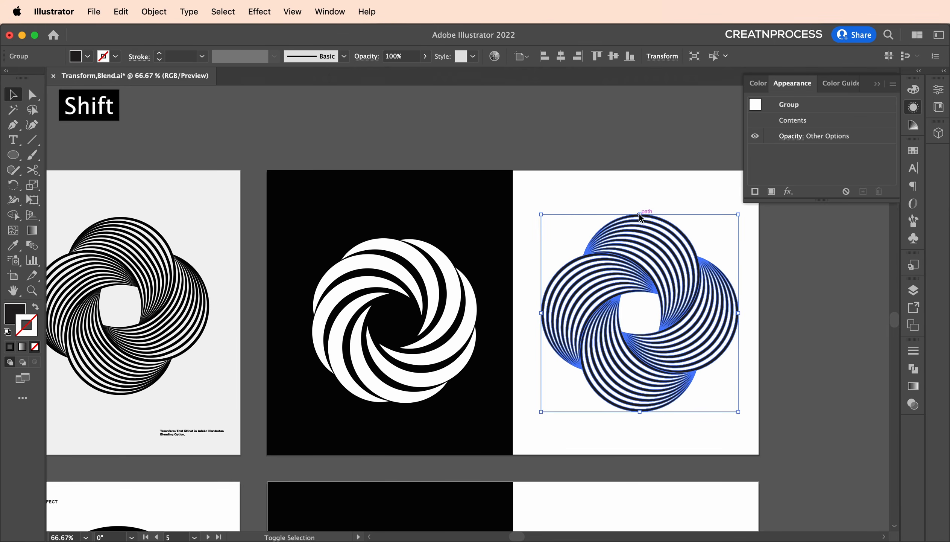
left_click_drag(639, 215, 639, 227)
left_click_drag(669, 288, 667, 277)
Select the four small captions on the first spread and copy them to the matching places on the new swirl spread
left_click_drag(667, 277, 678, 271)
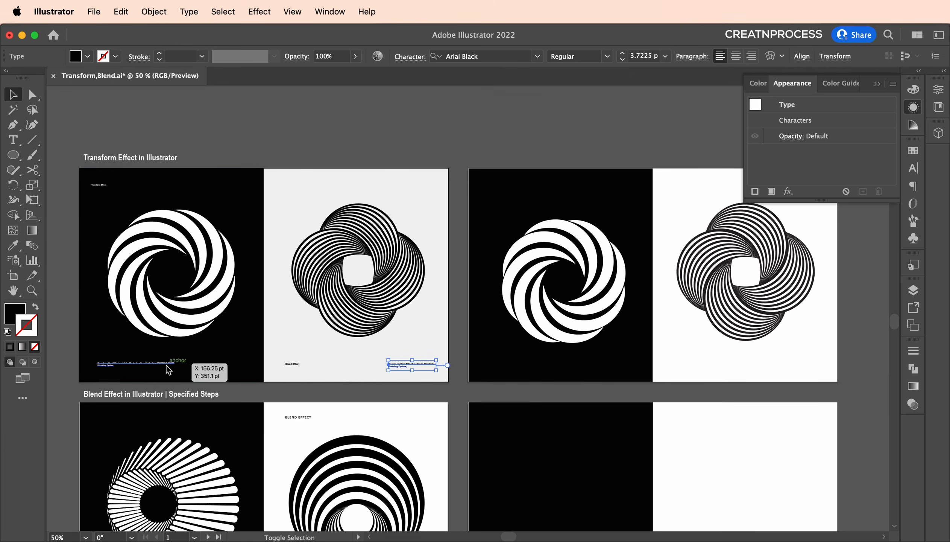
left_click(165, 364, "shift")
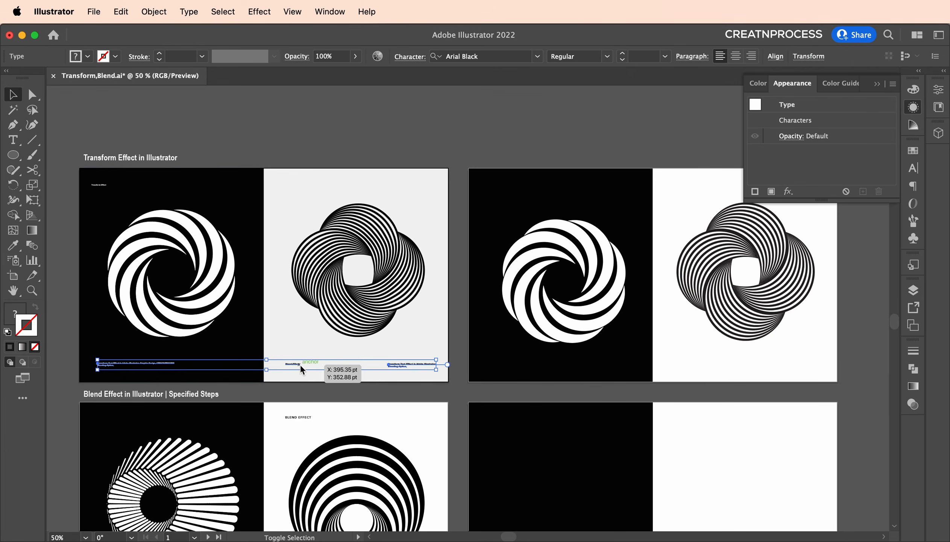
left_click(102, 185, "shift")
left_click_drag(102, 185, 497, 188)
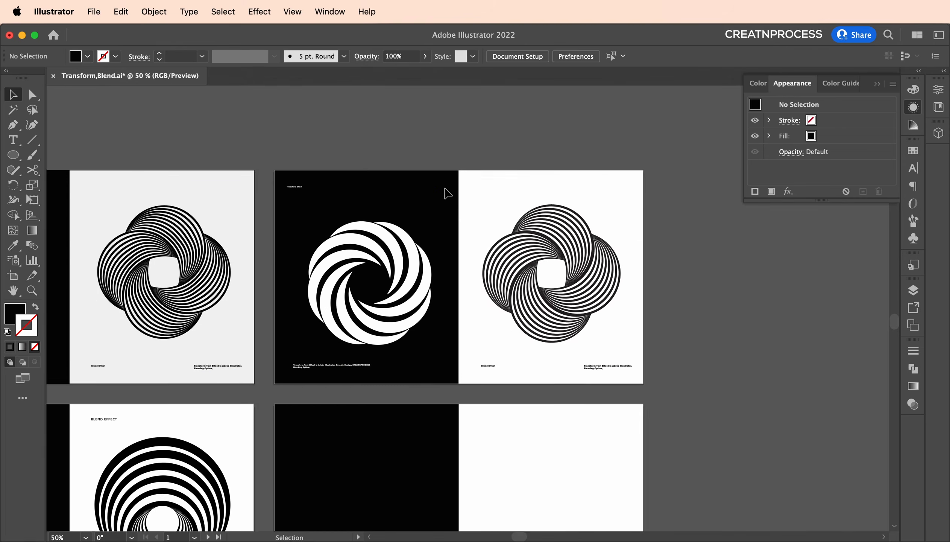
key("super+equal")
scroll(495, 272, "up", 1)
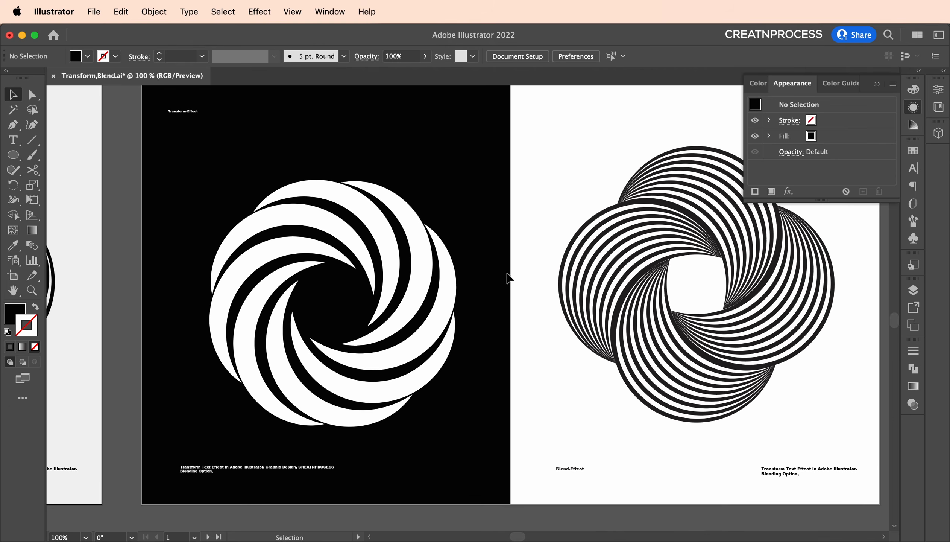
left_click_drag(550, 271, 502, 276)
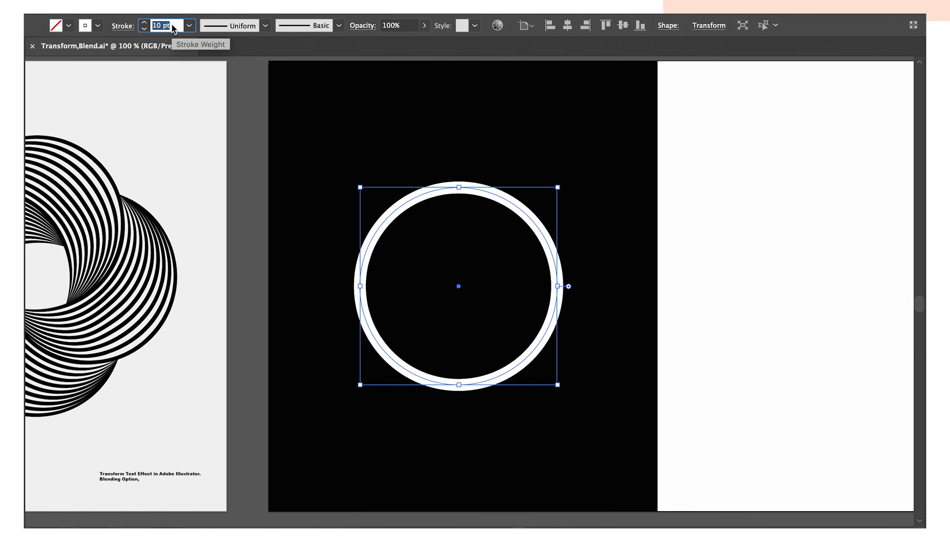
Cut the white circle at its left and right anchors, remove the lower half and taper the remaining arc with an elliptical width profile
left_click(32, 170)
left_click(75, 161)
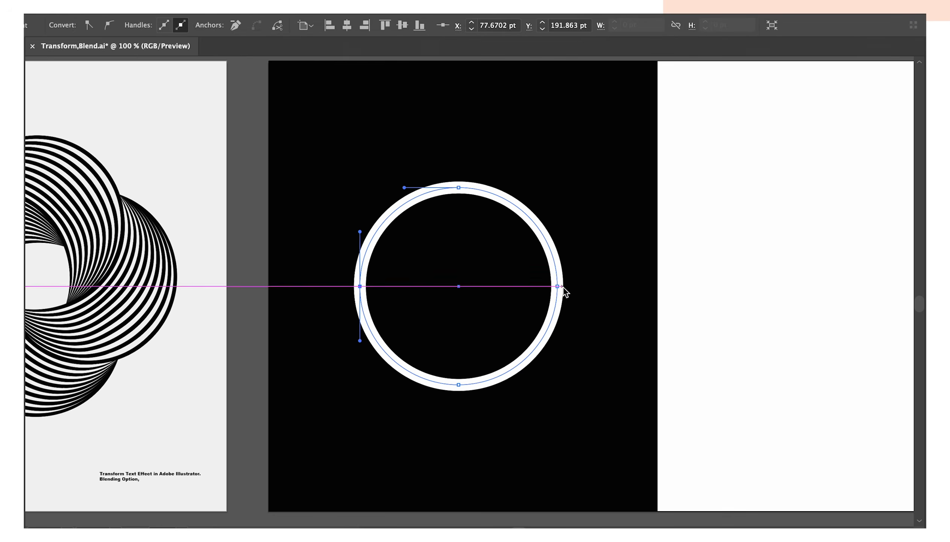
left_click(558, 286)
left_click(360, 285)
key("v")
left_click_drag(393, 362, 392, 416)
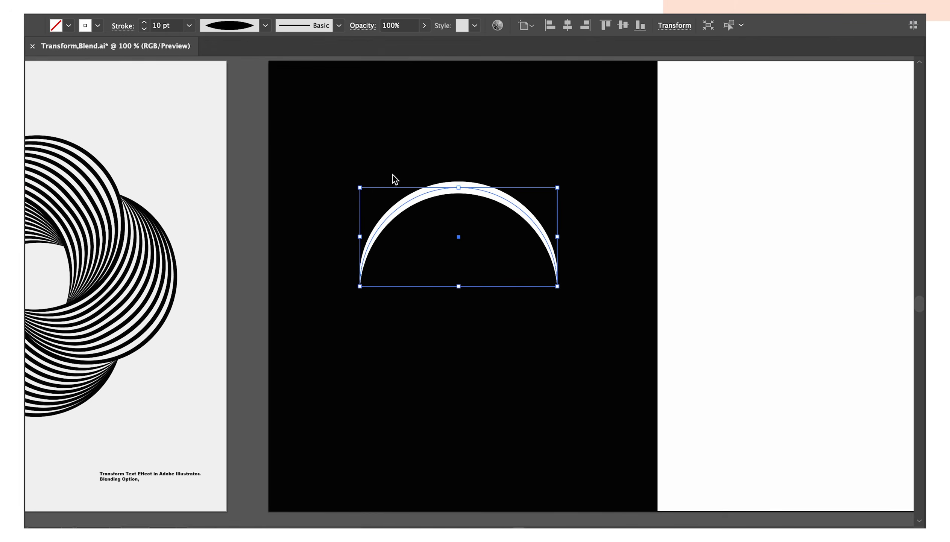
Set the tapered arc's stroke to 22 pt and add a Transform effect with an increased number of copies
left_click(444, 171)
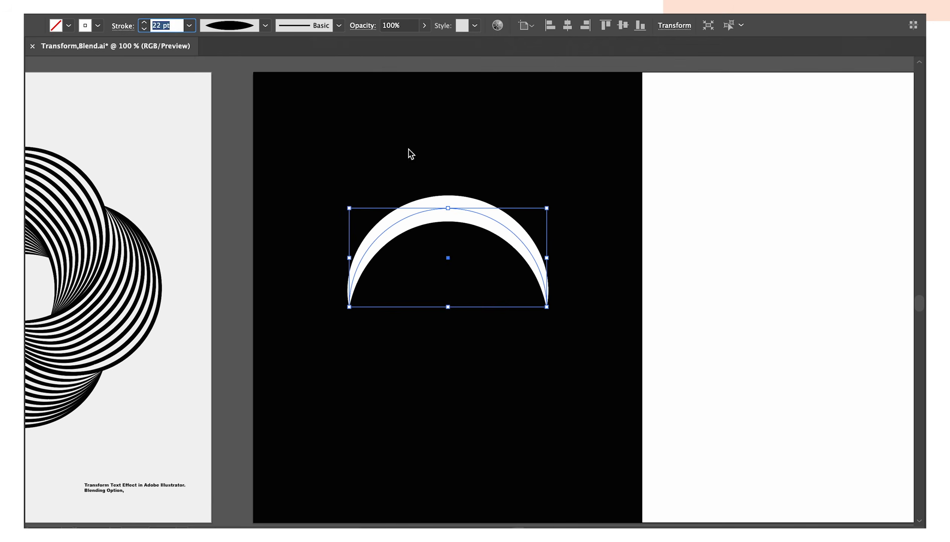
left_click(242, 2)
mouse_move(279, 119)
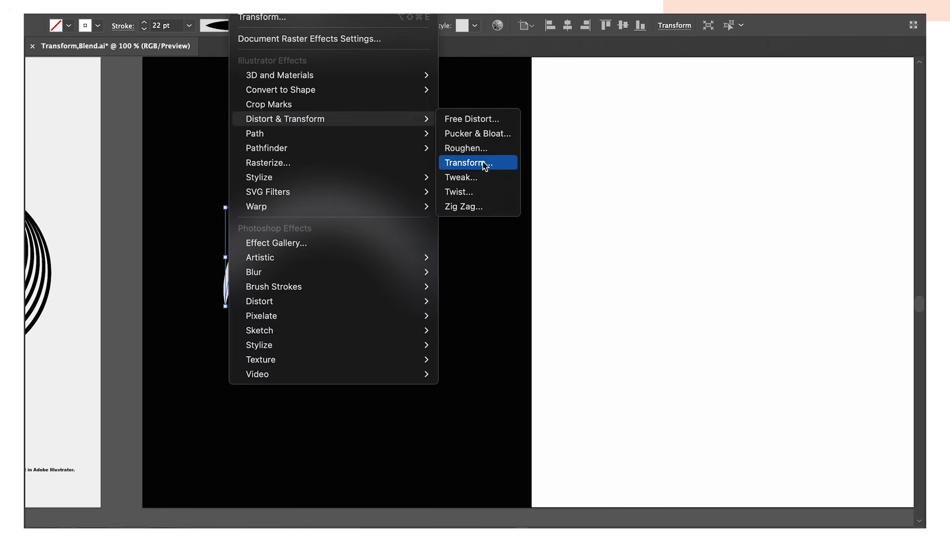
left_click(485, 165)
left_click(698, 364)
key("Up")
key("Up")
key("Up")
key("Up")
key("Up")
key("Up")
key("Up")
key("Up")
Increase the horizontal move of the arc copies to build the circular swirl on the black page
left_click(742, 173)
key("Up")
key("Up")
key("Up")
key("Up")
key("Up")
key("Up")
key("Up")
key("Up")
key("Up")
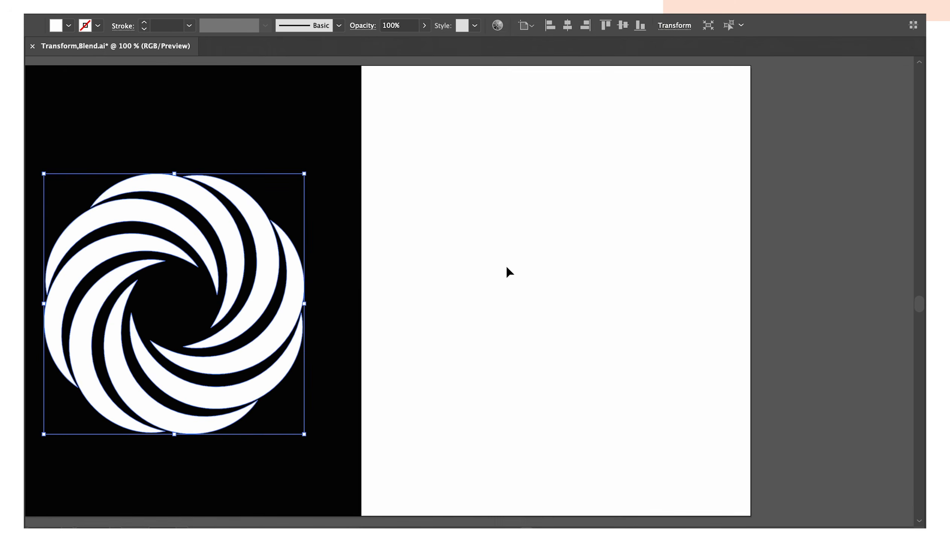
Draw two vertically overlapping black-outlined circles without fill on the white page and subtract the lower one to leave a crescent
mouse_move(535, 257)
left_mouse_down()
mouse_move(573, 346)
mouse_move(589, 351)
left_mouse_up()
left_click(68, 25)
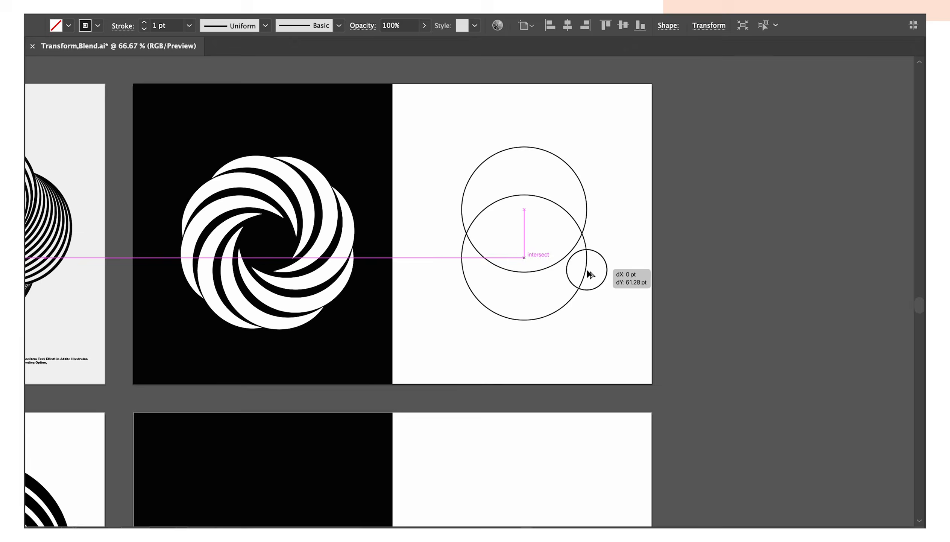
left_click_drag(586, 262, 589, 270)
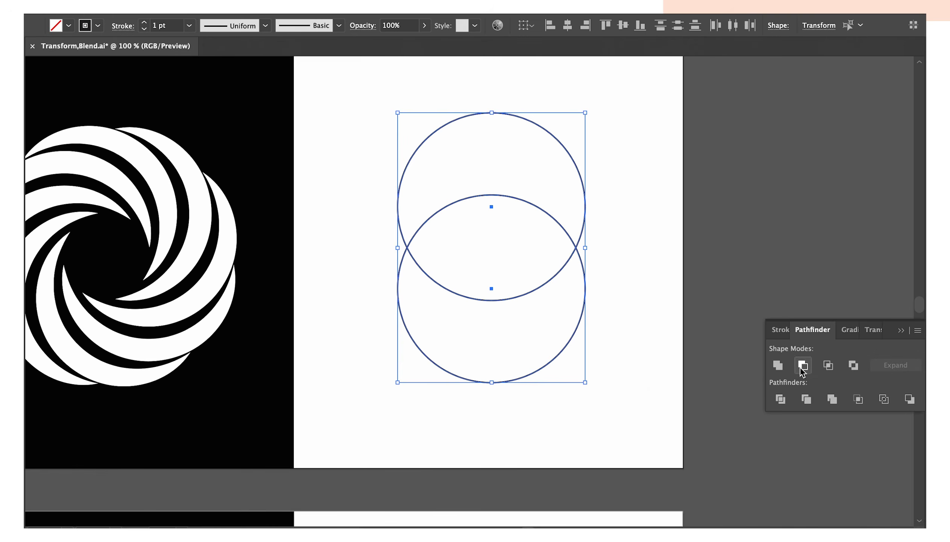
left_click(803, 365)
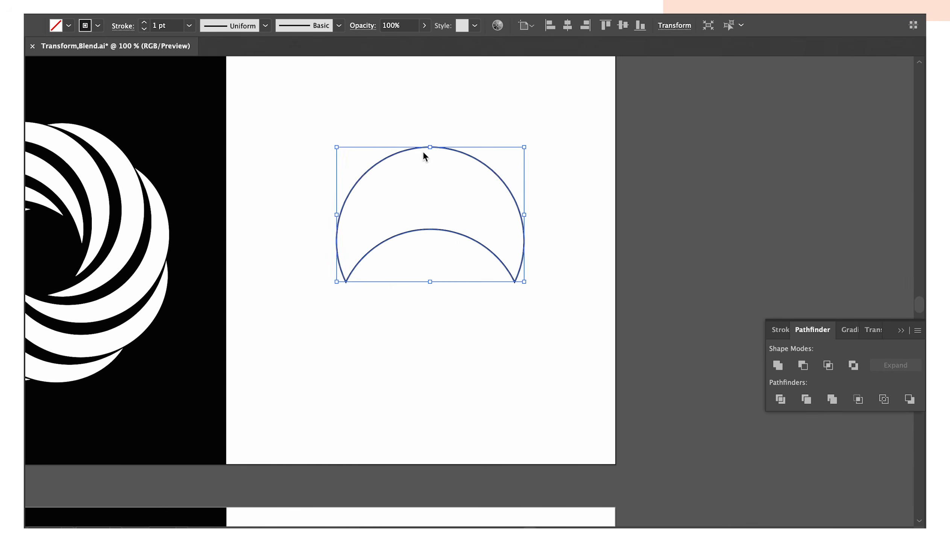
Split the crescent at its corner points and blend its two tapered arcs using Specified Steps spacing
left_click(346, 281)
key("v")
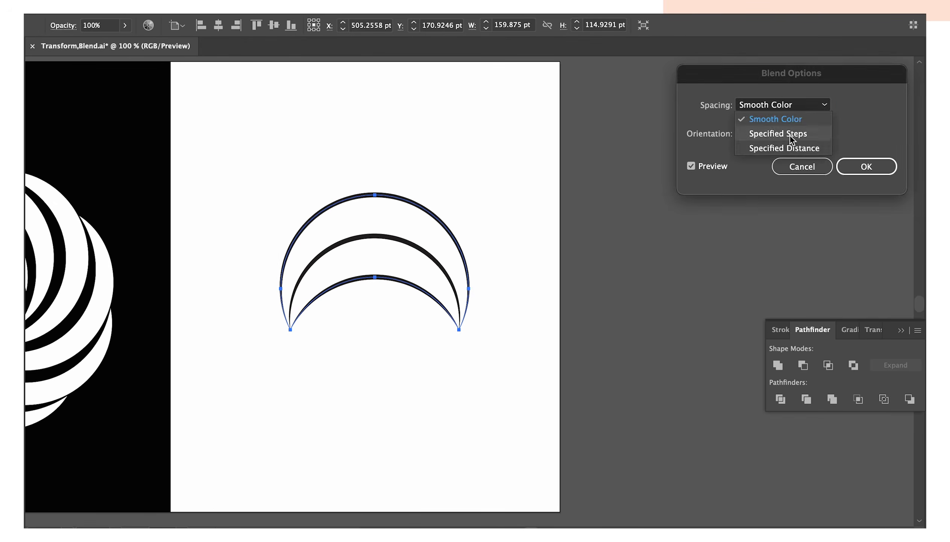
left_click(788, 132)
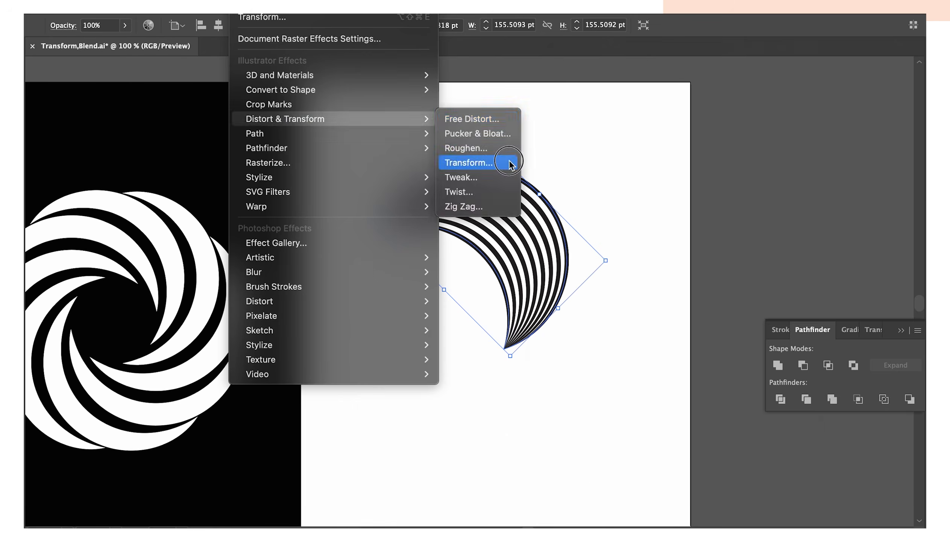
Add a Transform effect with 3 copies to the rotated blended crescent
left_click(509, 161)
left_click(777, 338)
type("3")
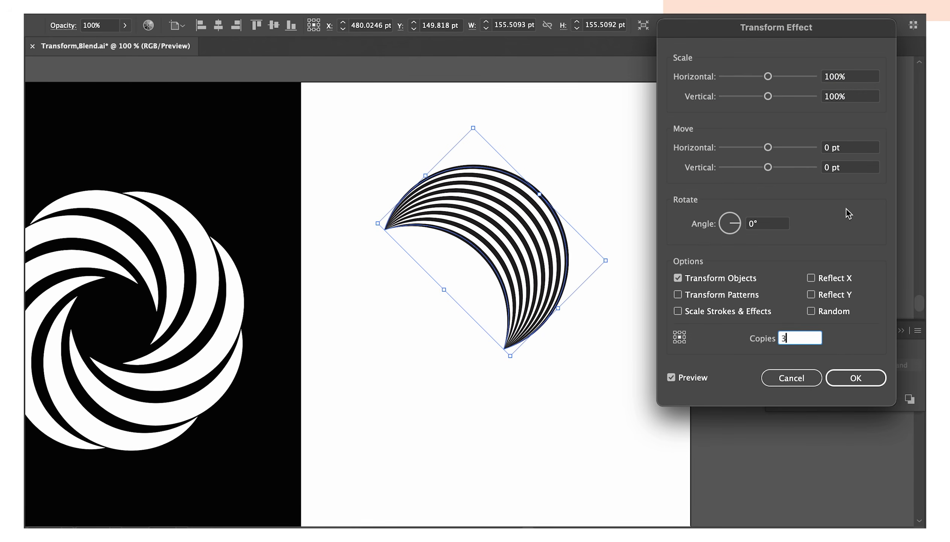
Set the crescent copies' horizontal move to 41 pt and vertical move to 66 pt
left_click(851, 148)
left_click(851, 169)
key("Up")
key("Up")
key("Up")
key("Up")
key("Up")
key("Up")
key("Up")
key("Up")
key("Up")
key("Up")
Set the rotation angle of the crescent copies to -90°
left_click(766, 224)
key("Down")
key("Down")
key("Down")
key("Down")
key("Down")
key("Down")
key("Down")
key("Down")
key("Down")
key("Down")
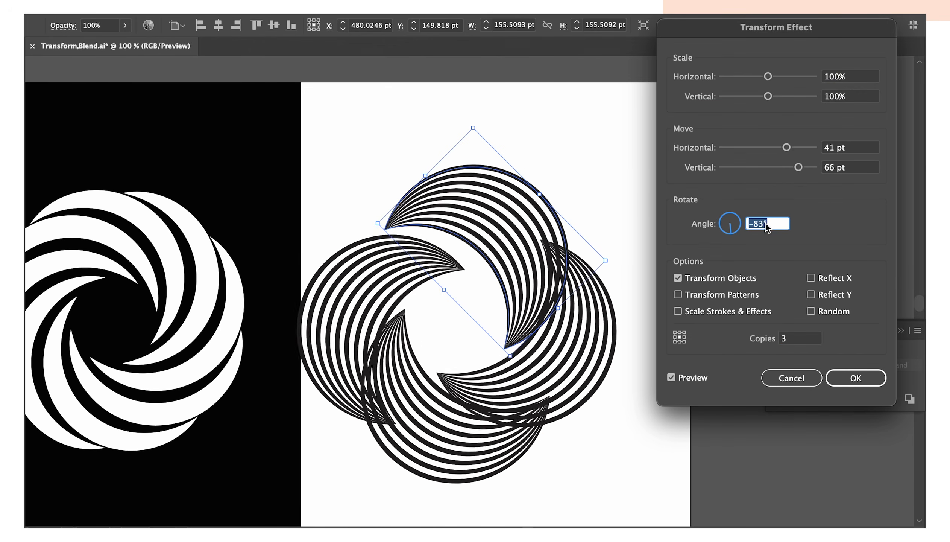
key("Down")
key("Down")
key("Down")
key("Down")
key("Down")
key("Down")
key("Down")
Increase the horizontal move of the crescent copies to 52 pt
left_click(850, 147)
key("Up")
key("Up")
key("Up")
key("Up")
key("Up")
key("Up")
key("Up")
key("Up")
key("Up")
key("Up")
key("Up")
Reduce the vertical move of the crescent copies to 57 pt and apply the effect
left_click(852, 167)
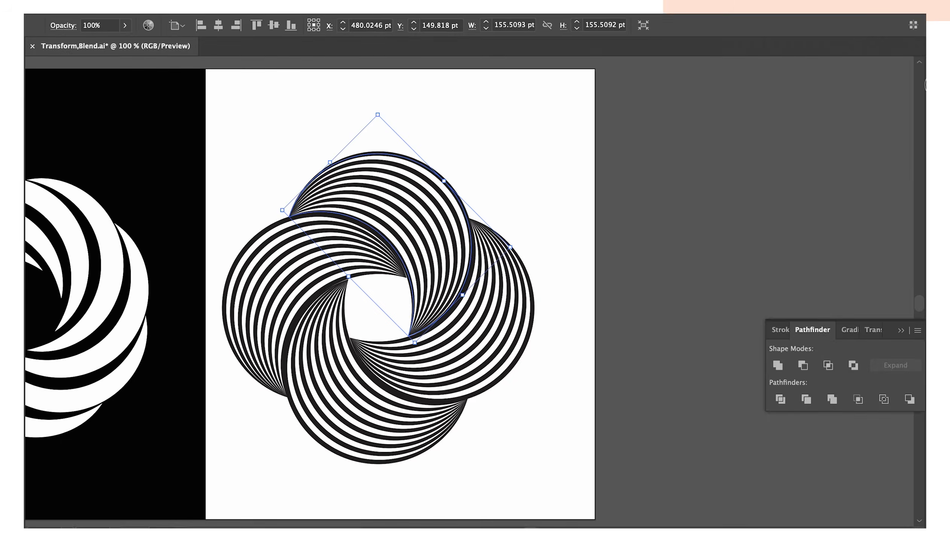
key("Down")
key("Down")
key("Down")
key("Down")
key("Down")
key("Down")
key("Down")
key("Down")
key("Down")
left_click(789, 340)
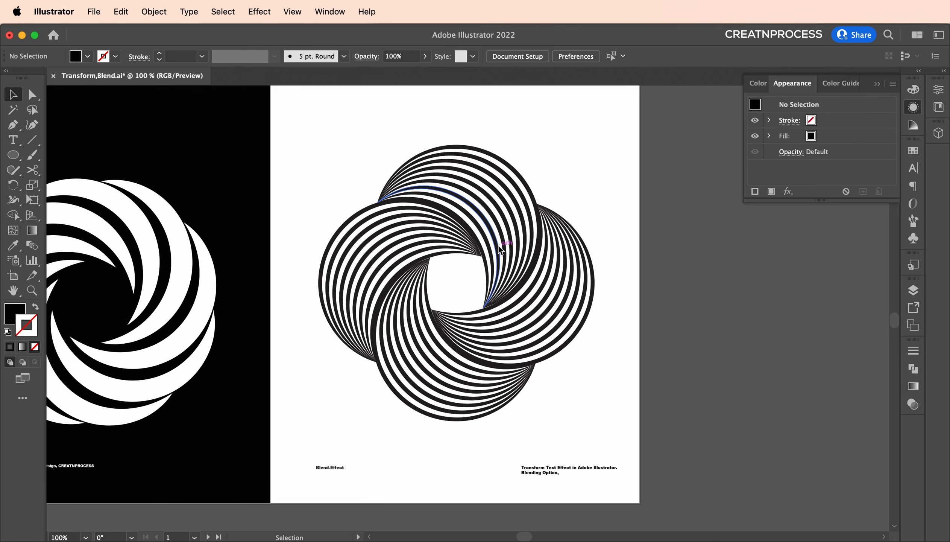
key("super+minus")
left_click_drag(479, 276, 547, 290)
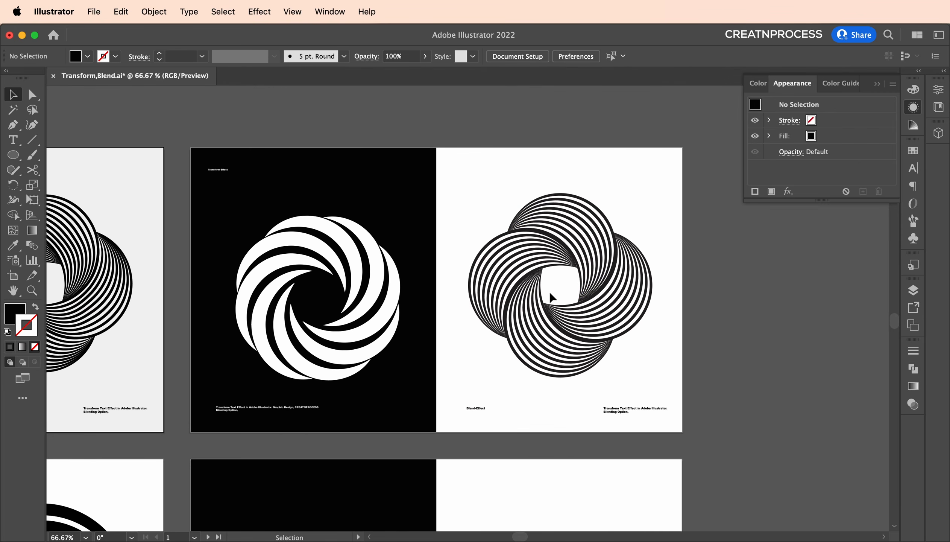